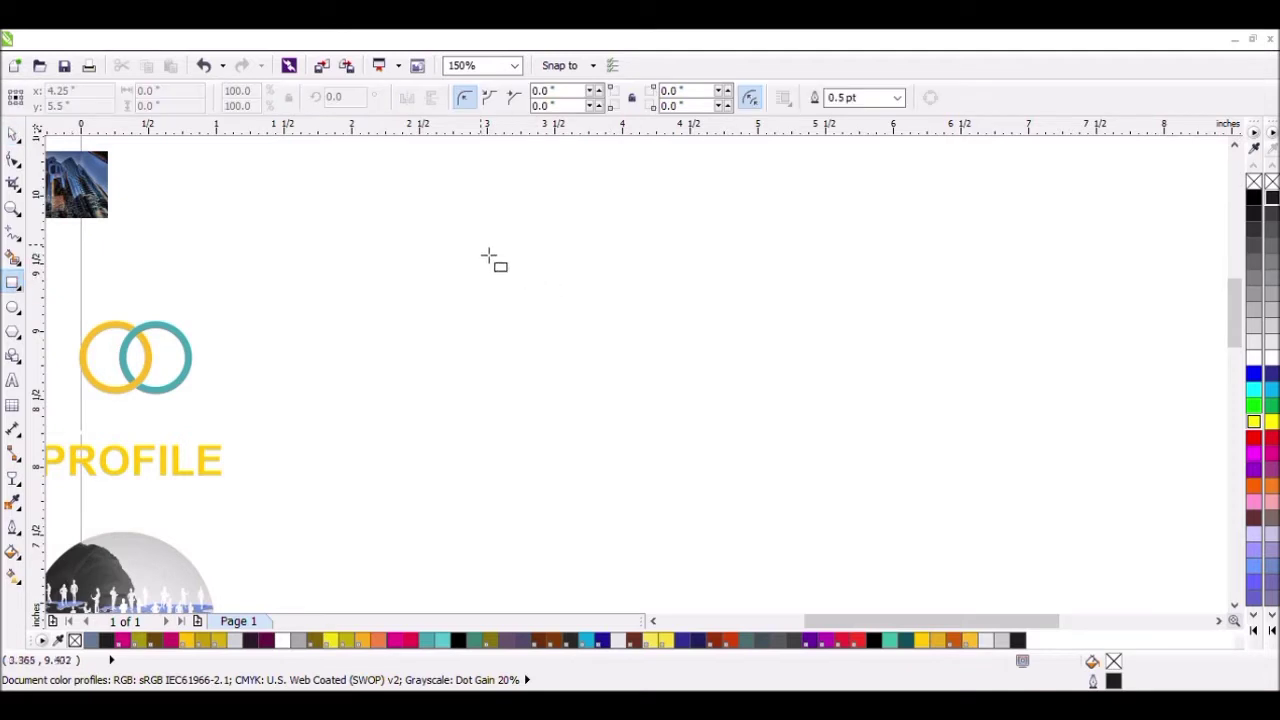
# Step: Draw a rectangle beside the sample artwork and size it to 5 in wide by 7 in high
pyautogui.moveTo(480, 244); pyautogui.dragTo(657, 457)
pyautogui.moveTo(176, 91); pyautogui.dragTo(136, 91)
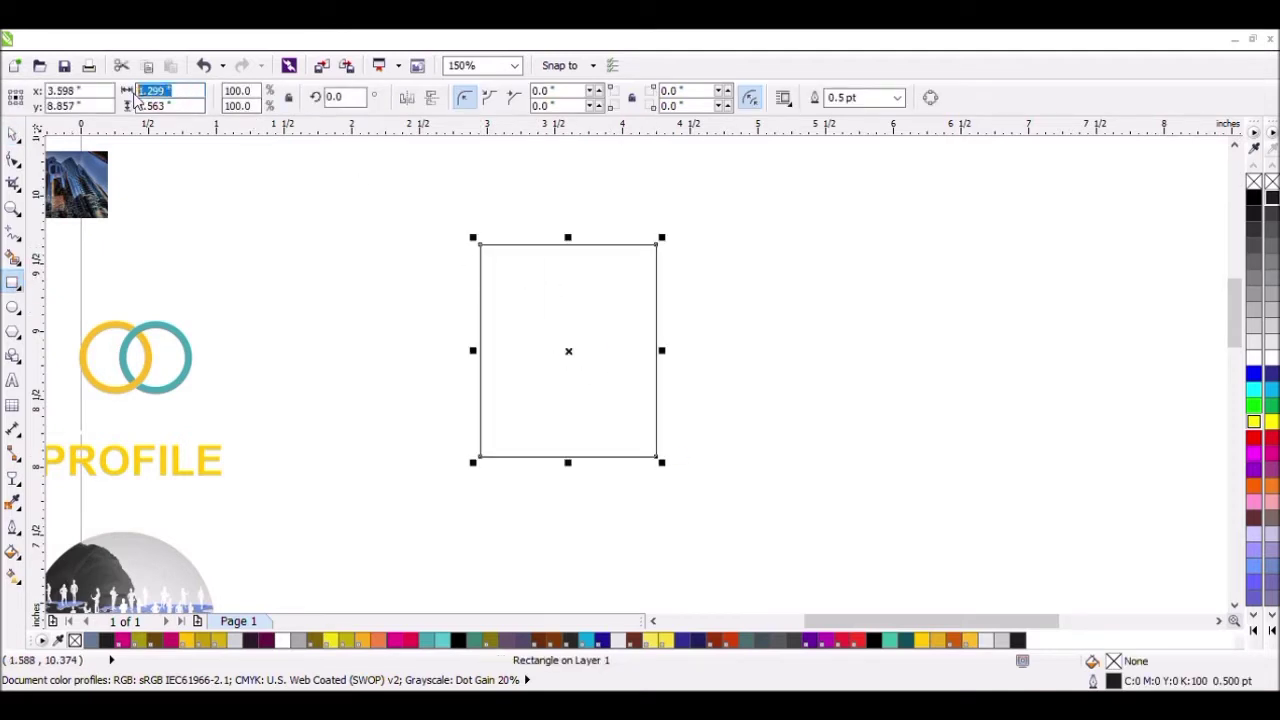
pyautogui.write('5')
pyautogui.press('Tab')
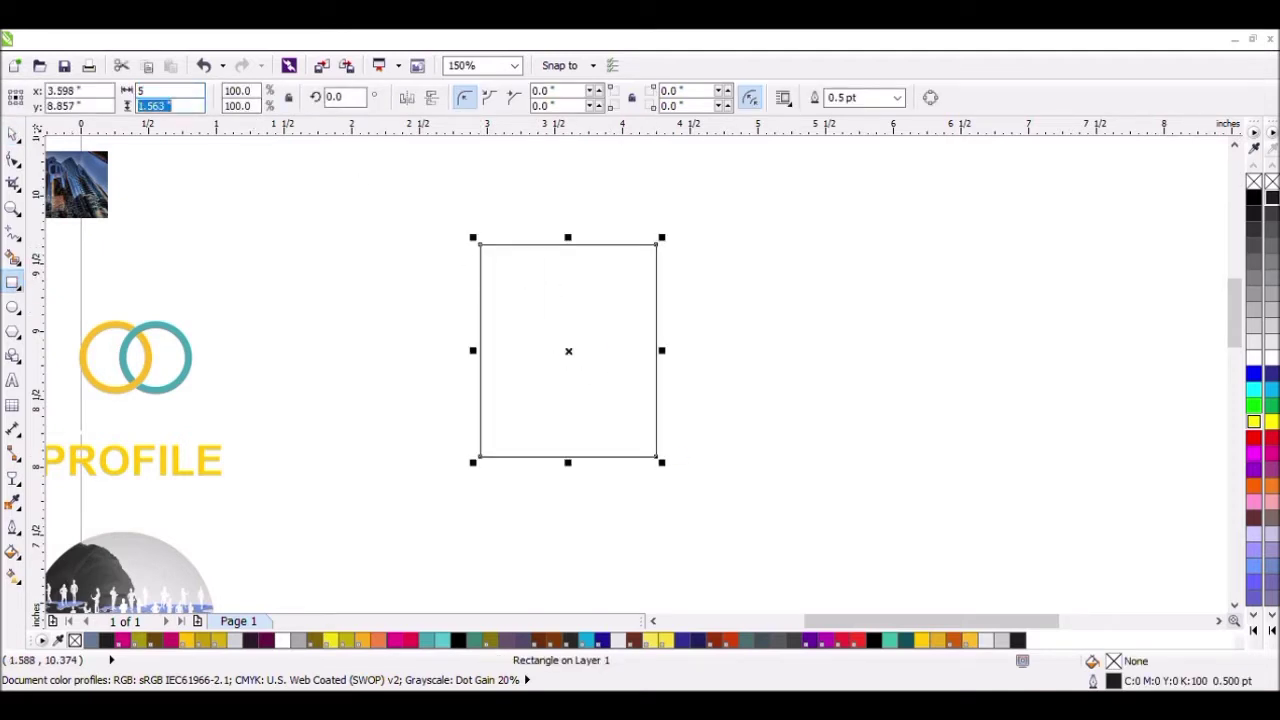
pyautogui.write('7')
pyautogui.press('Return')
pyautogui.scroll(-2, 423, 180)
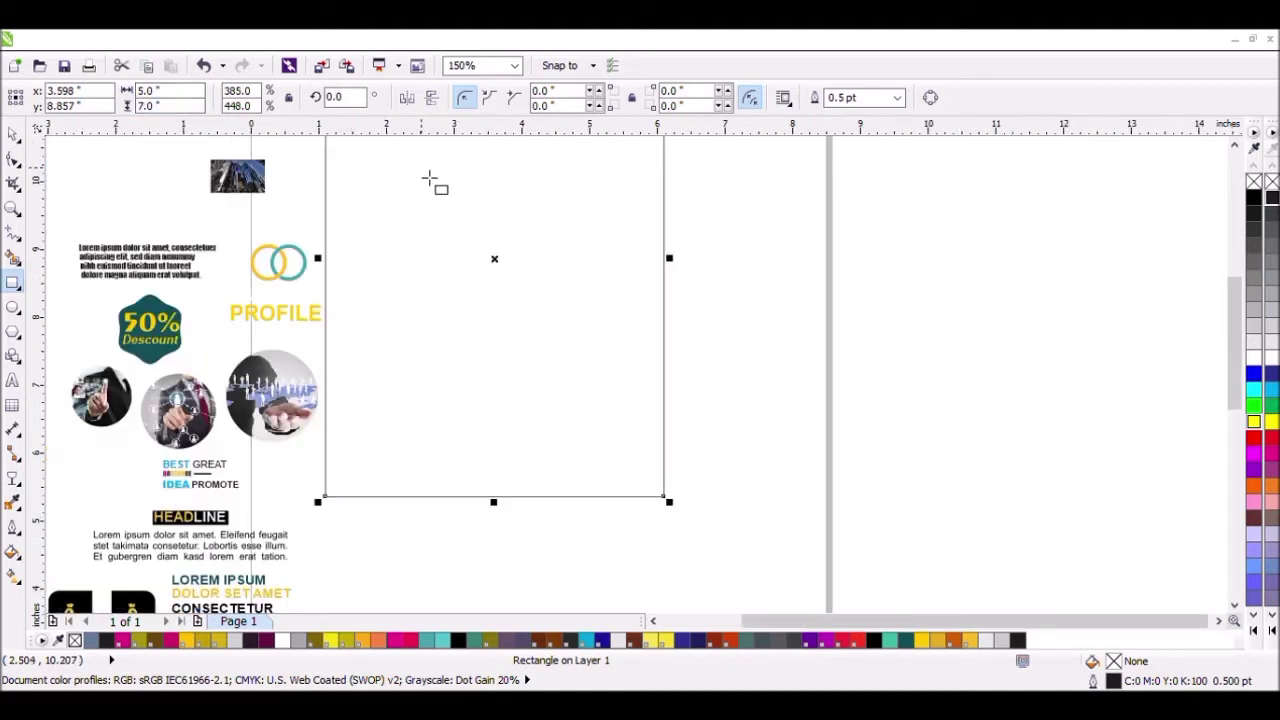
# Step: Move the 5 × 7 in rectangle fully inside the page, clear of the logo and text elements
pyautogui.click(8, 137)
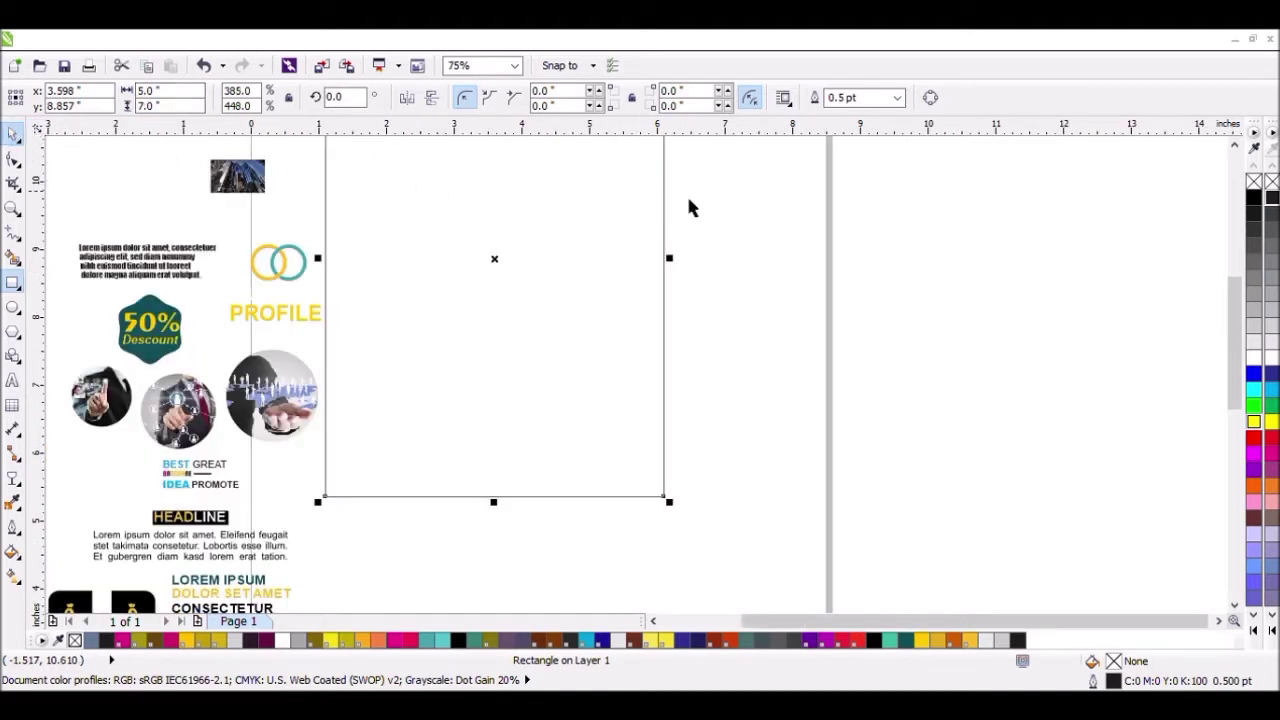
pyautogui.click(686, 193)
pyautogui.moveTo(586, 222); pyautogui.dragTo(696, 345)
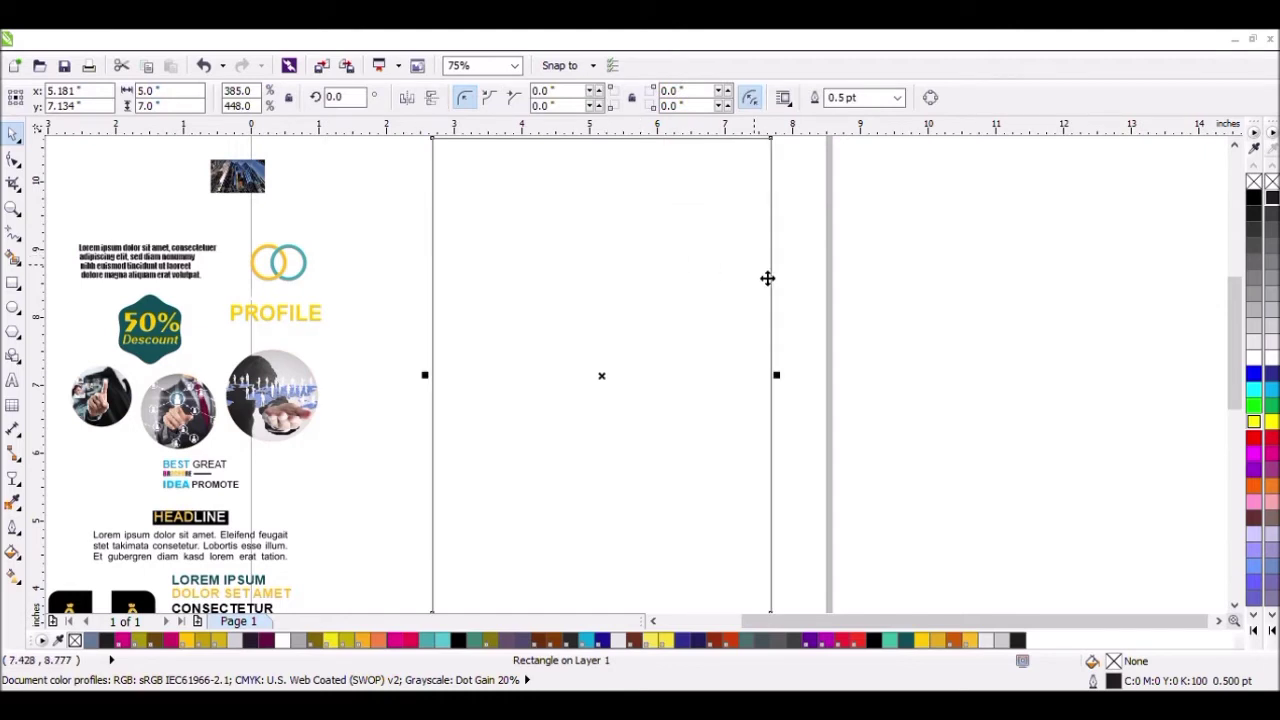
pyautogui.scroll(-2, 767, 278)
pyautogui.click(828, 230)
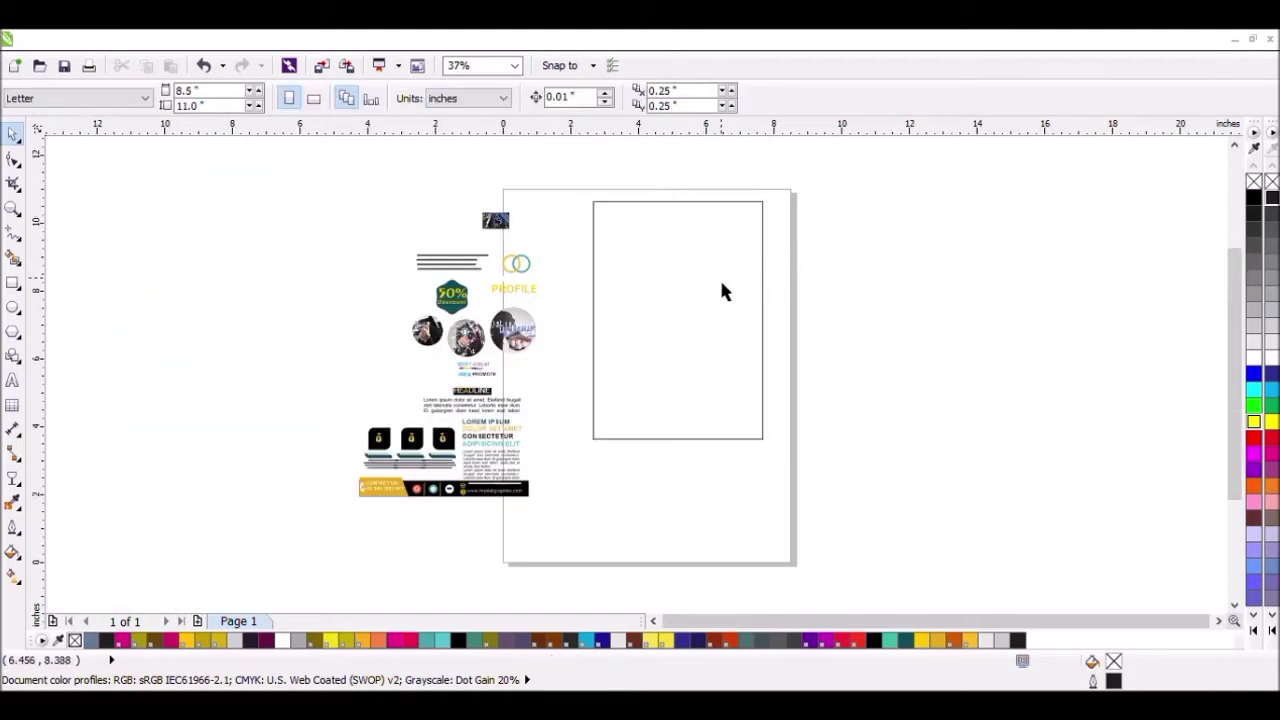
pyautogui.moveTo(720, 289); pyautogui.dragTo(732, 311)
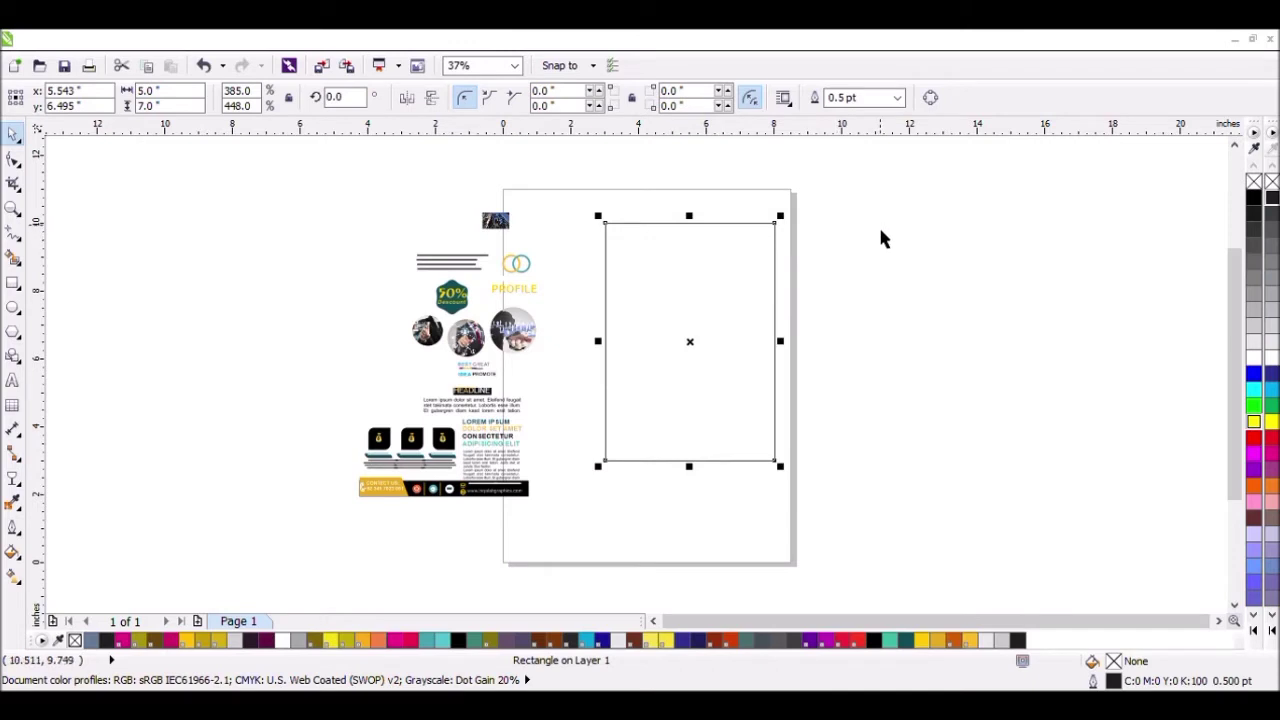
# Step: Make a copy of the rectangle squashed to about 3.07 in high, aligned with the original's upper edge
pyautogui.scroll(2, 878, 224)
pyautogui.click(743, 236)
pyautogui.click(566, 228)
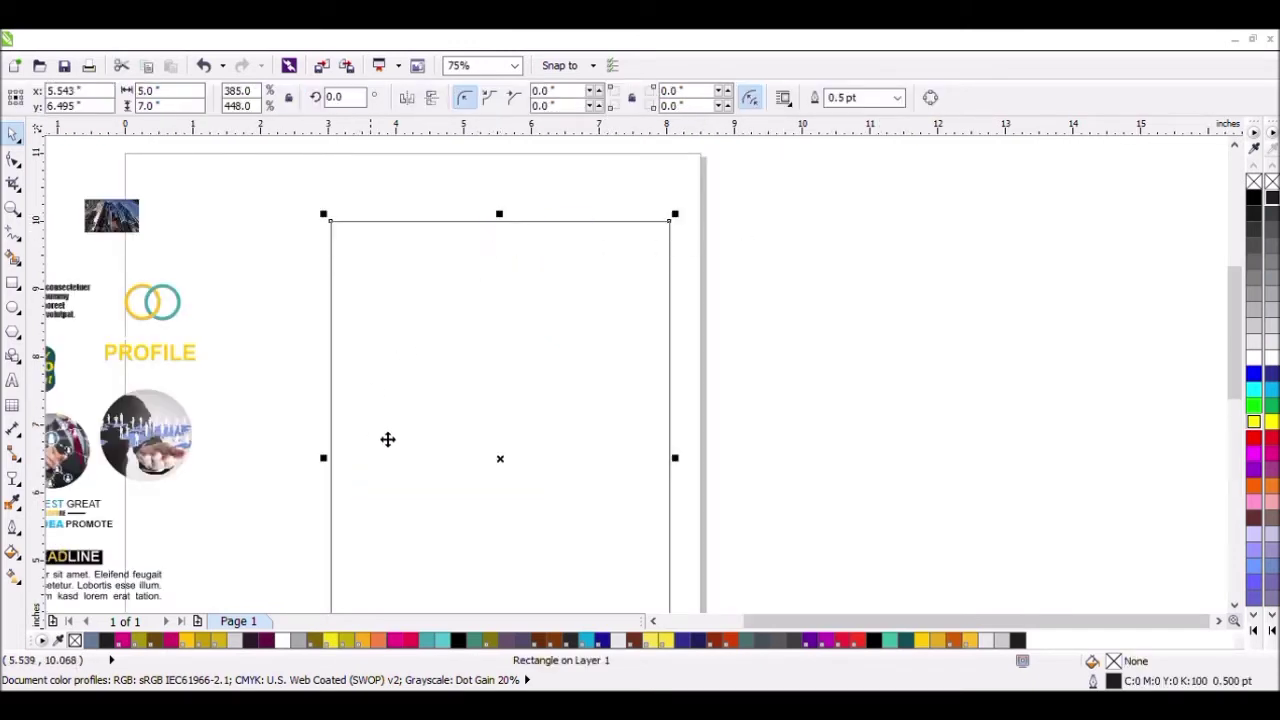
pyautogui.scroll(-2, 489, 329)
pyautogui.moveTo(485, 520); pyautogui.dragTo(530, 400)
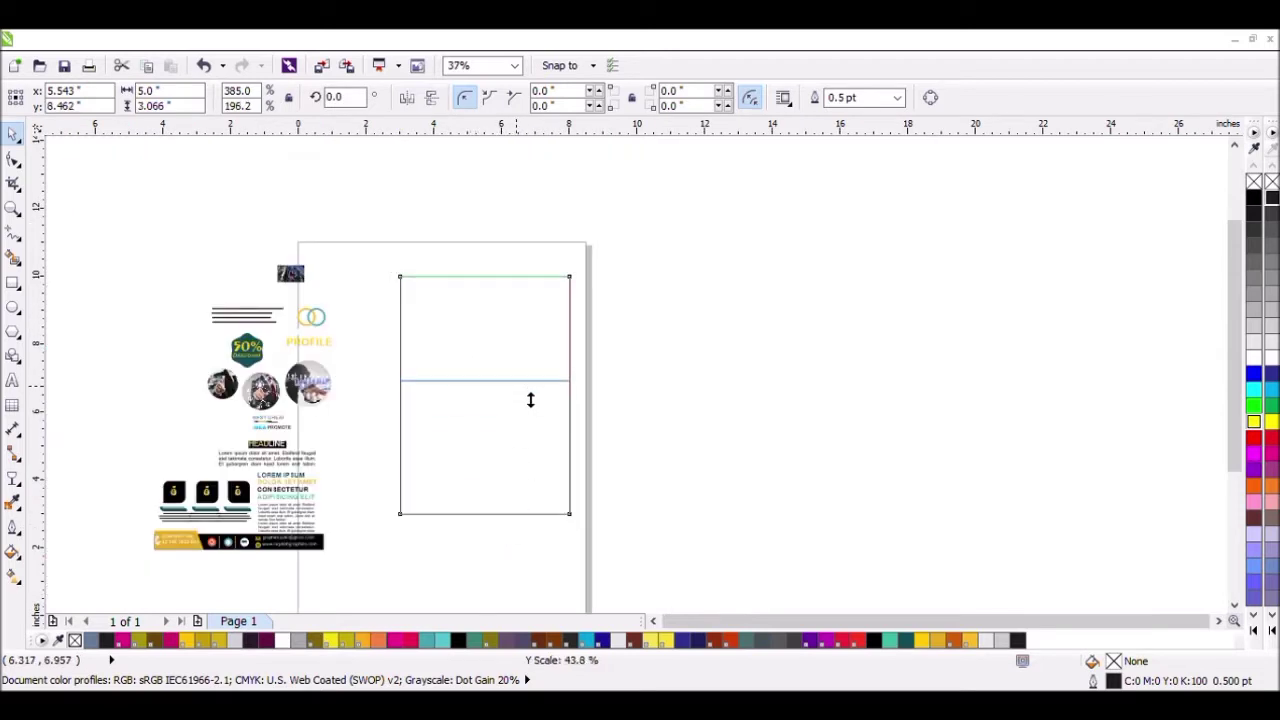
pyautogui.moveTo(530, 400); pyautogui.dragTo(517, 400)
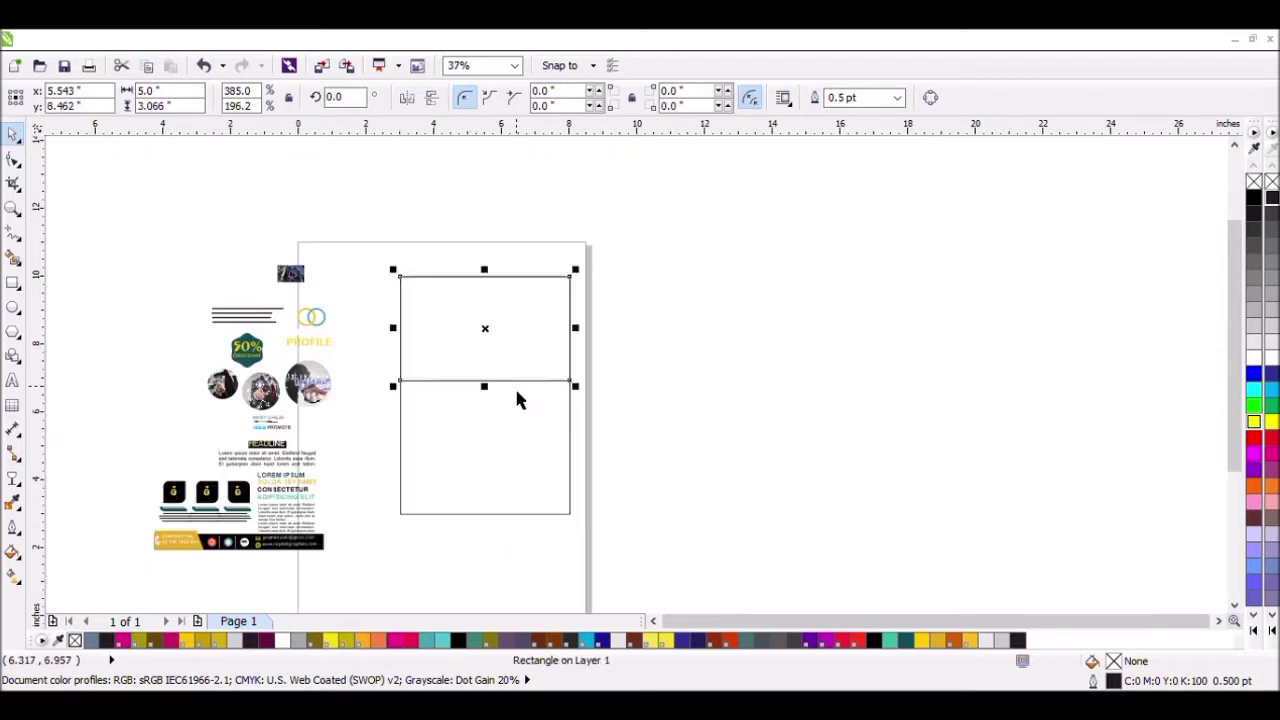
pyautogui.scroll(2, 595, 322)
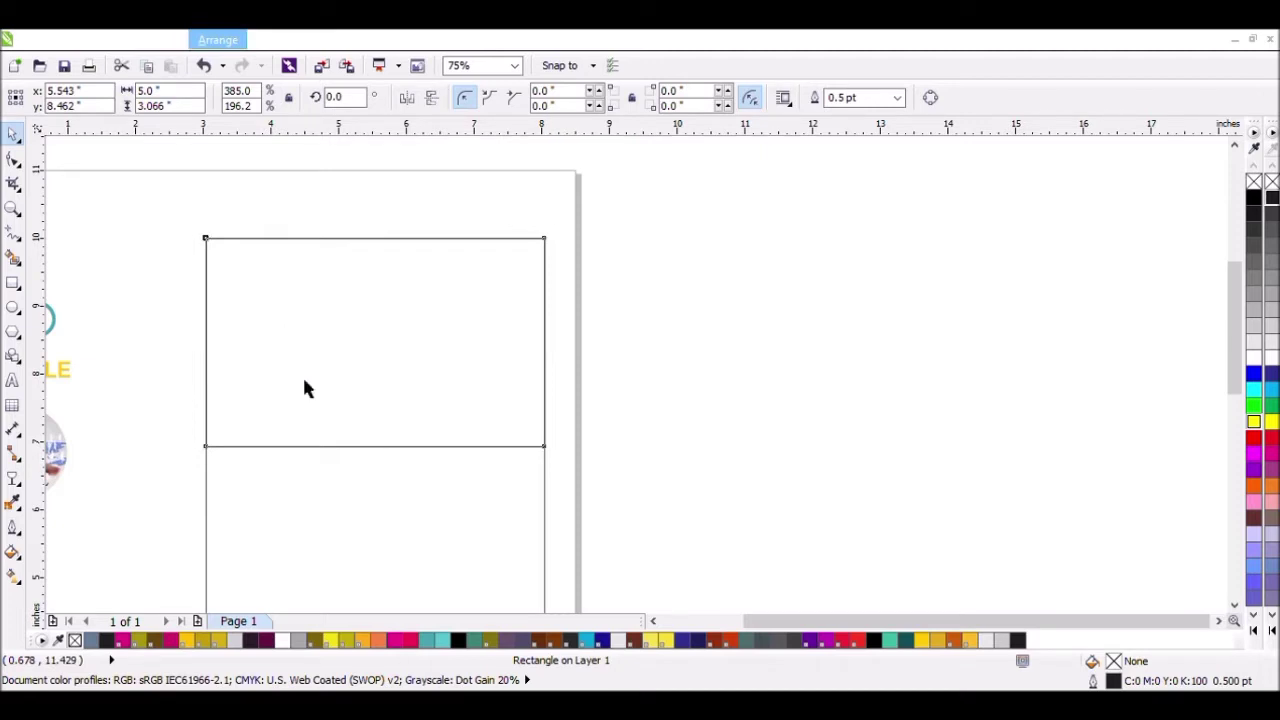
# Step: Convert the shorter rectangle to curves and delete its lower-left node, leaving a triangle
pyautogui.hotkey('ctrl', 'q')
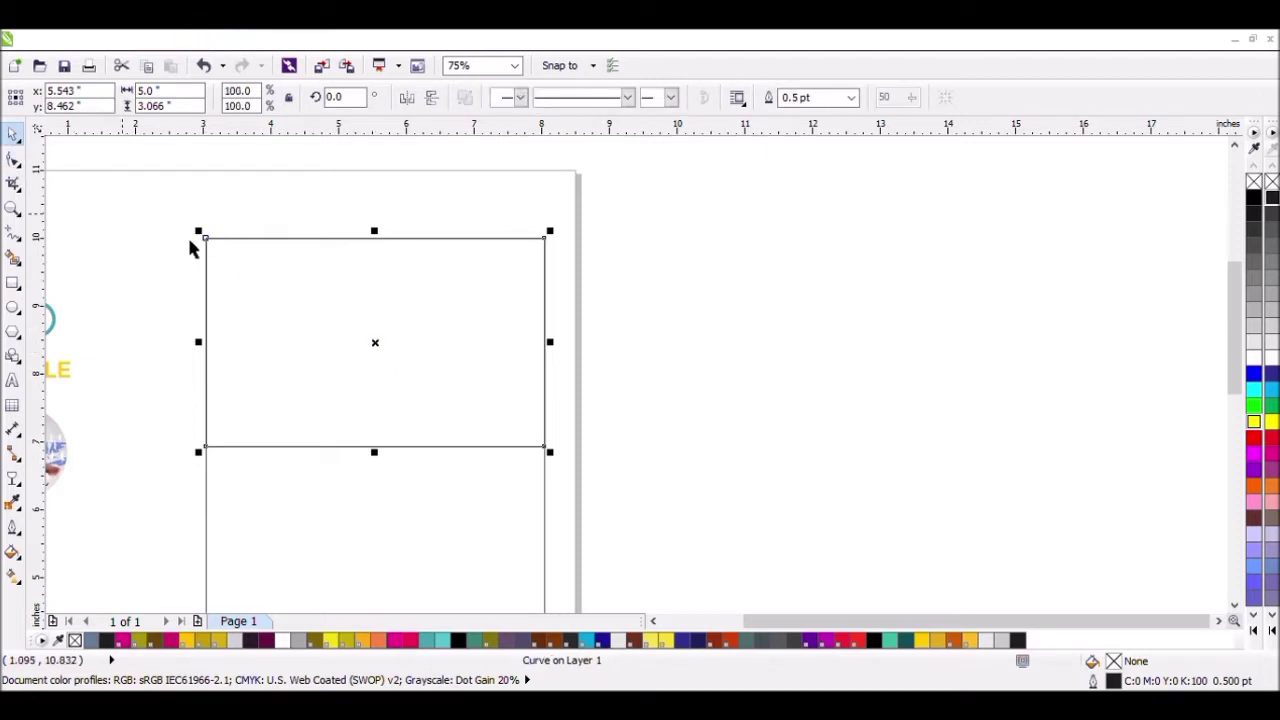
pyautogui.click(13, 160)
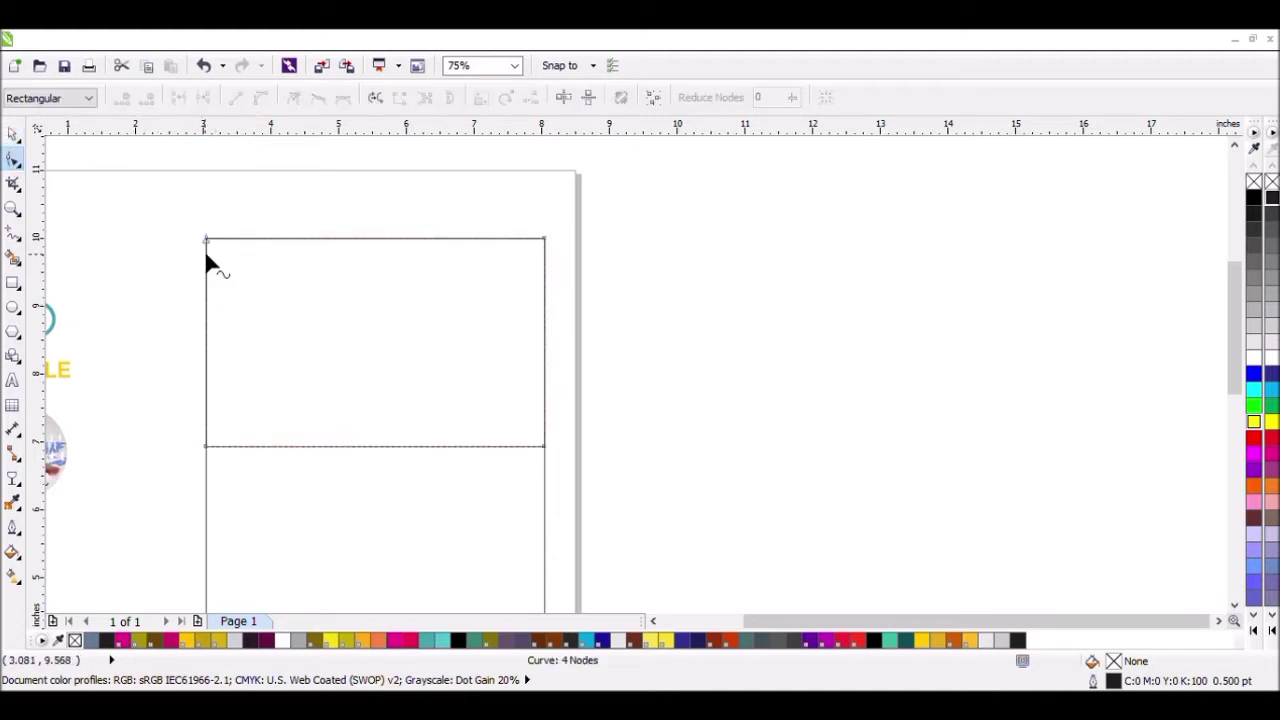
pyautogui.click(203, 445)
pyautogui.press('Delete')
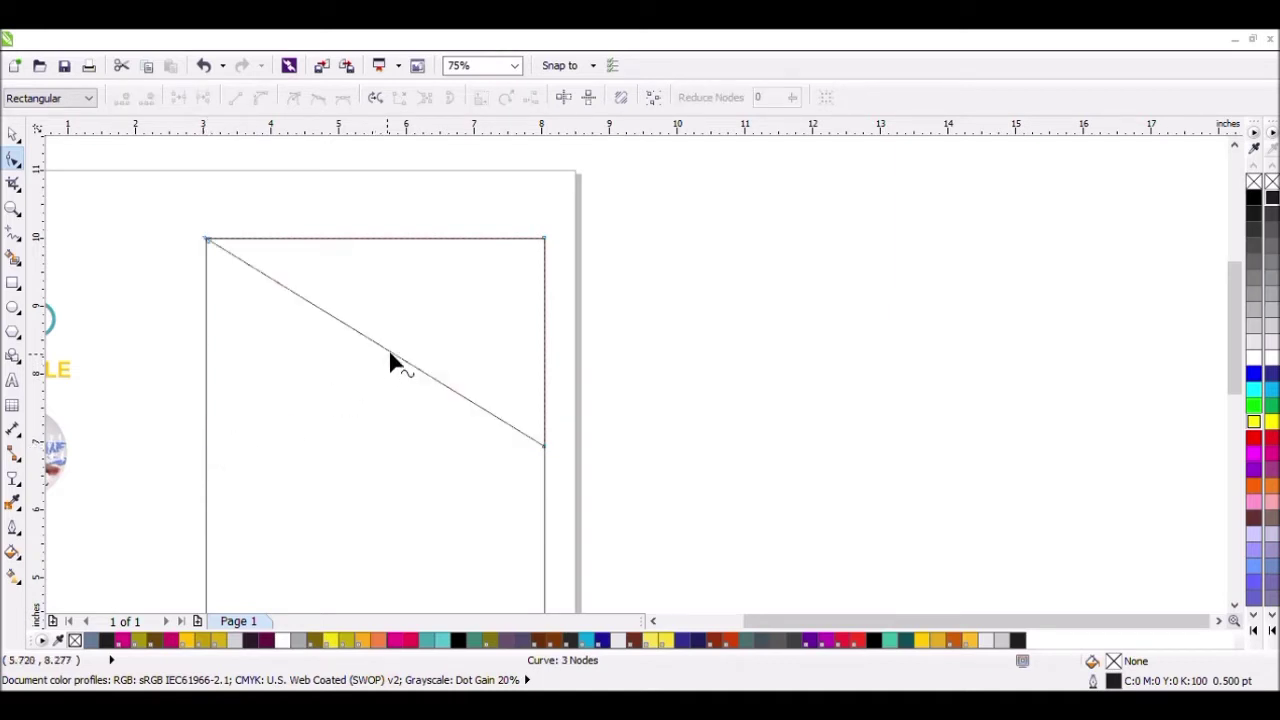
# Step: Convert the triangle's diagonal side to a curve and bend it outward toward the lower-left into a deep arc
pyautogui.click(390, 356)
pyautogui.click(260, 97)
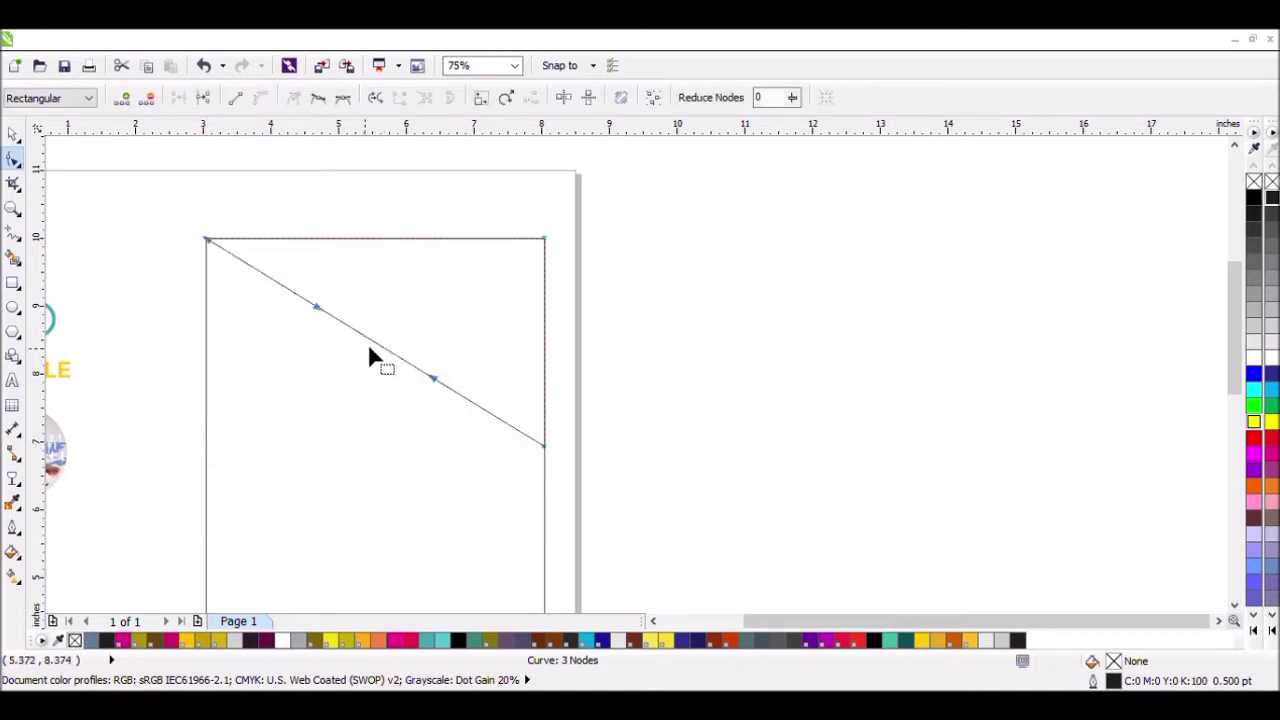
pyautogui.moveTo(371, 341); pyautogui.dragTo(316, 435)
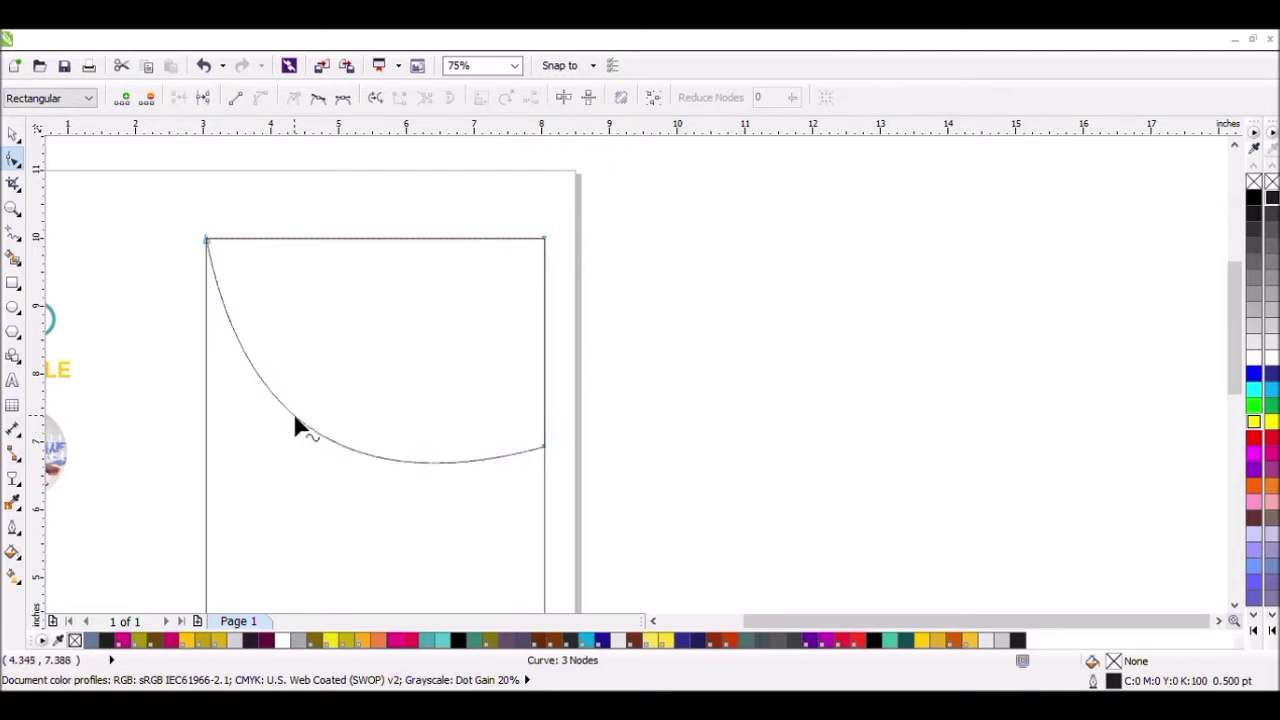
pyautogui.press('space')
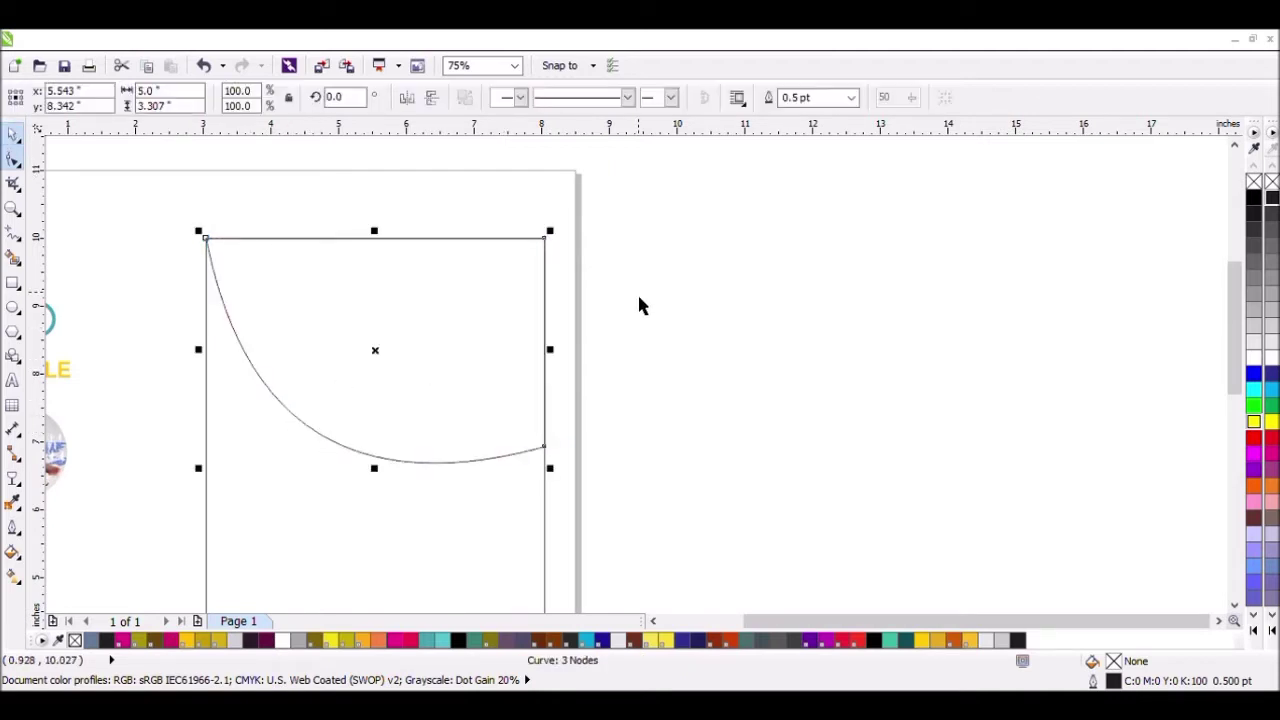
pyautogui.click(638, 296)
# Step: Create a copy of the curved shape scaled to about 96.5%, anchored at its upper-right corner
pyautogui.click(355, 365)
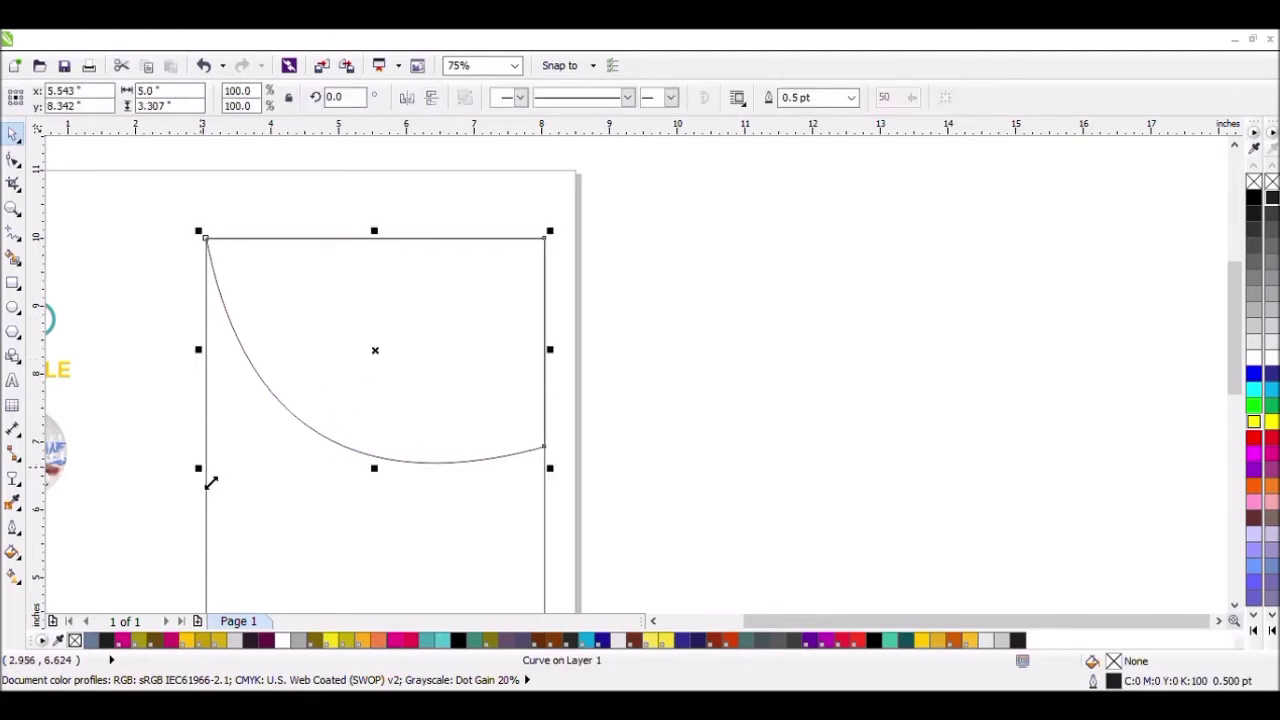
pyautogui.moveTo(210, 483)
pyautogui.mouseDown()
pyautogui.moveTo(199, 490)
pyautogui.moveTo(229, 480)
pyautogui.mouseUp()
pyautogui.click(743, 334)
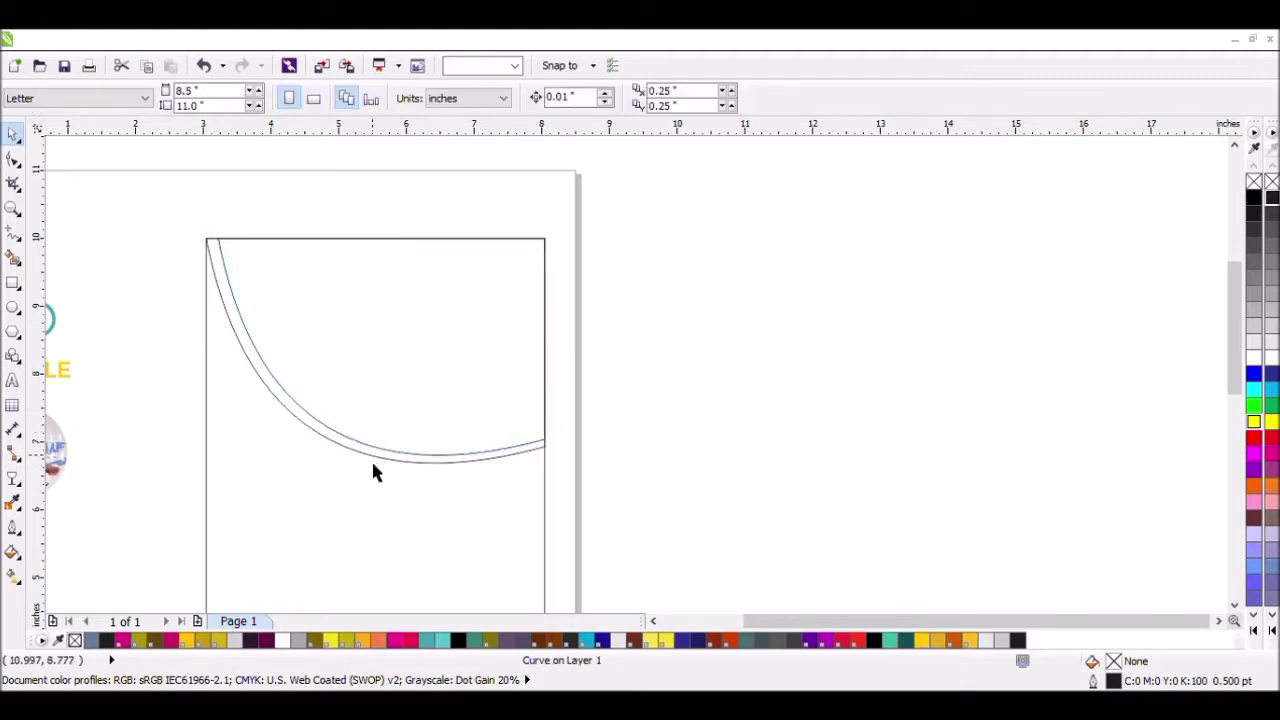
# Step: Fill the larger curved shape with dark brown #663333 and the smaller one with white
pyautogui.click(372, 462)
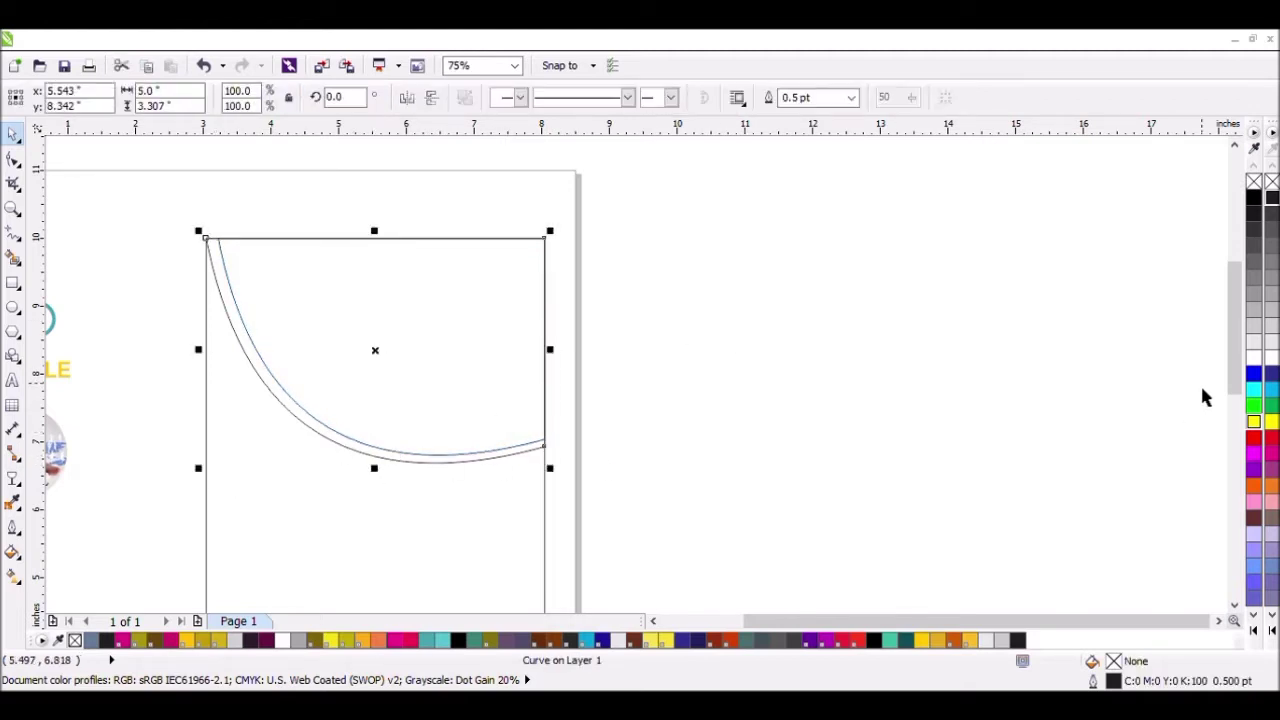
pyautogui.click(1256, 518)
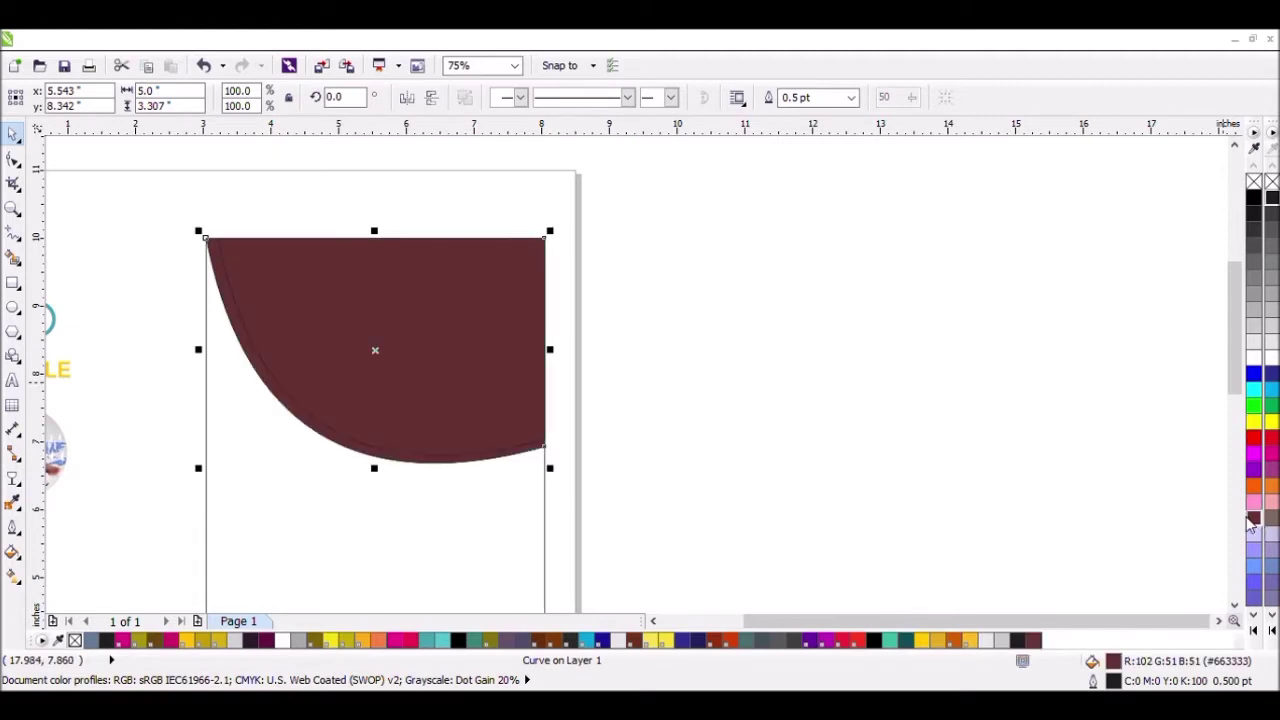
pyautogui.click(848, 414)
pyautogui.click(494, 412)
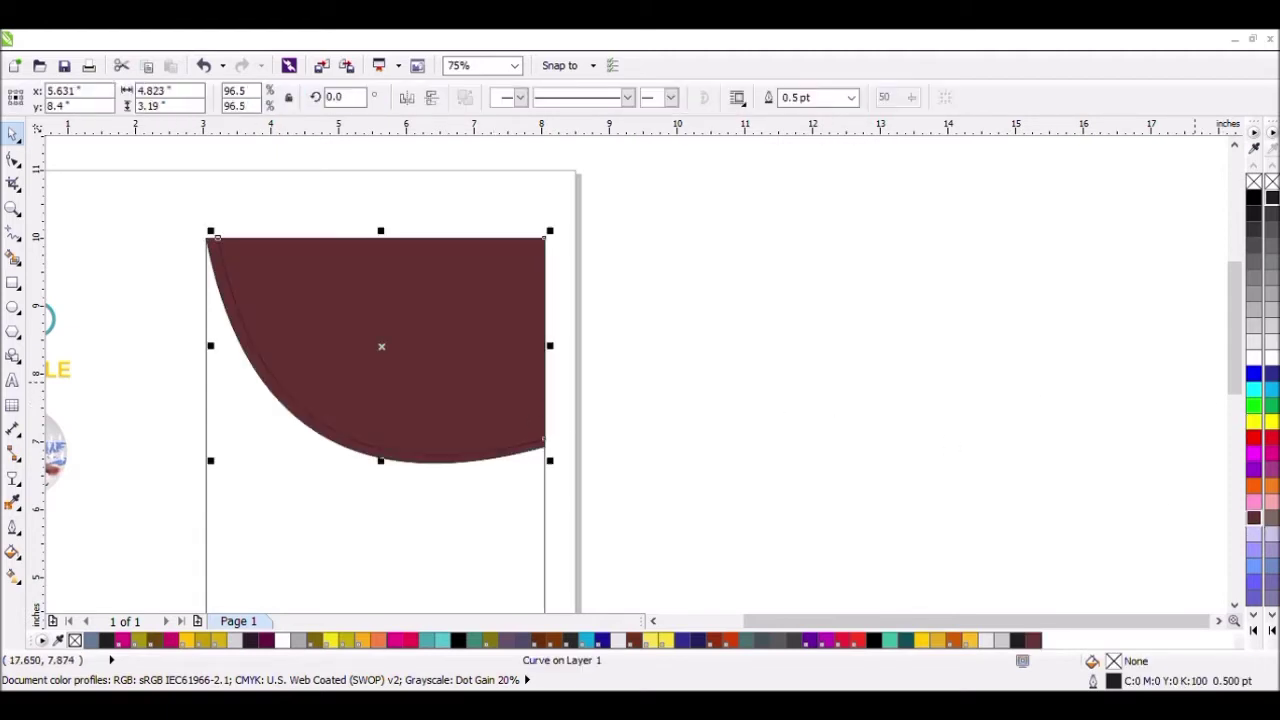
pyautogui.click(1270, 362)
pyautogui.click(889, 406)
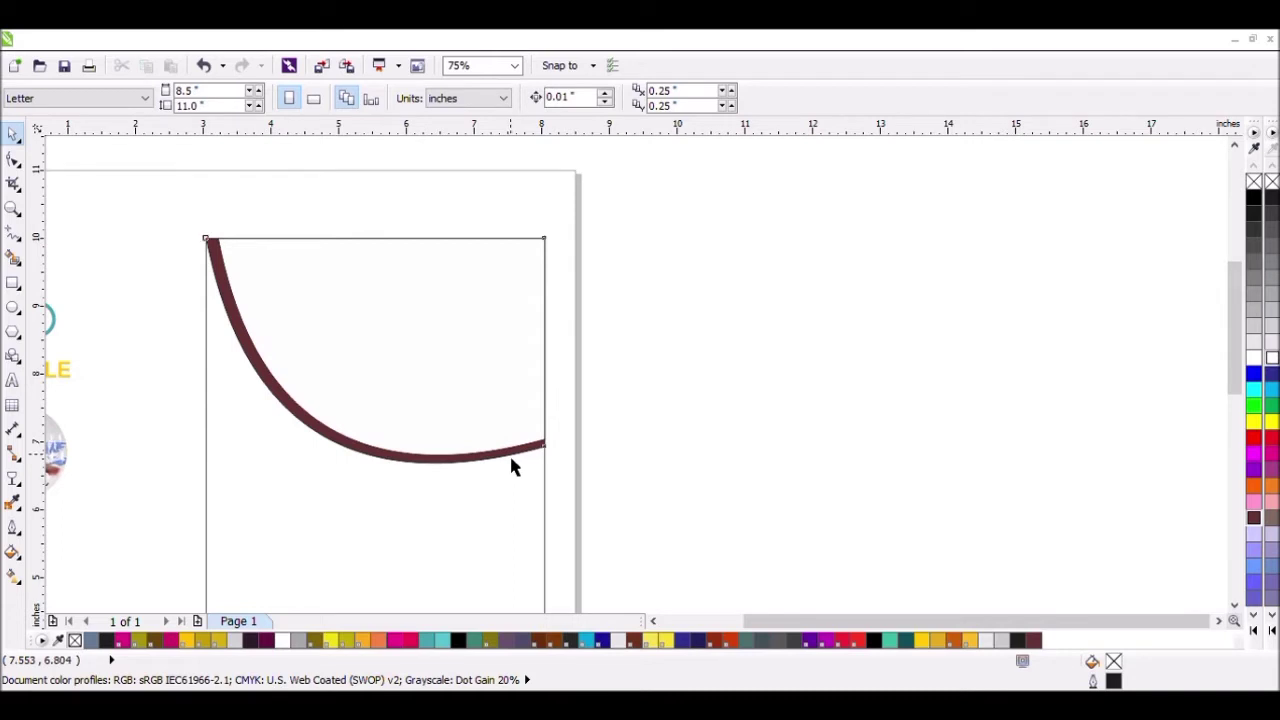
# Step: Change the larger curved shape's fill to the lighter brown #8A4242 and remove its outline
pyautogui.click(511, 466)
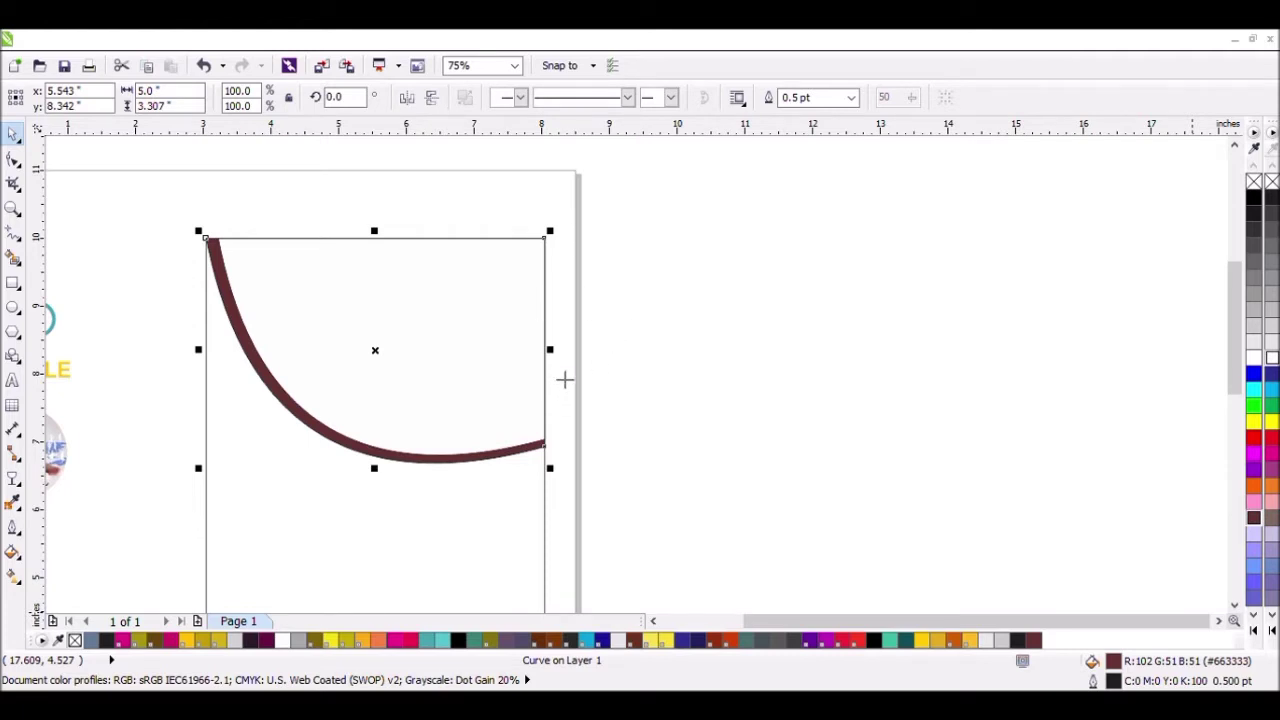
pyautogui.click(675, 343)
pyautogui.click(520, 456)
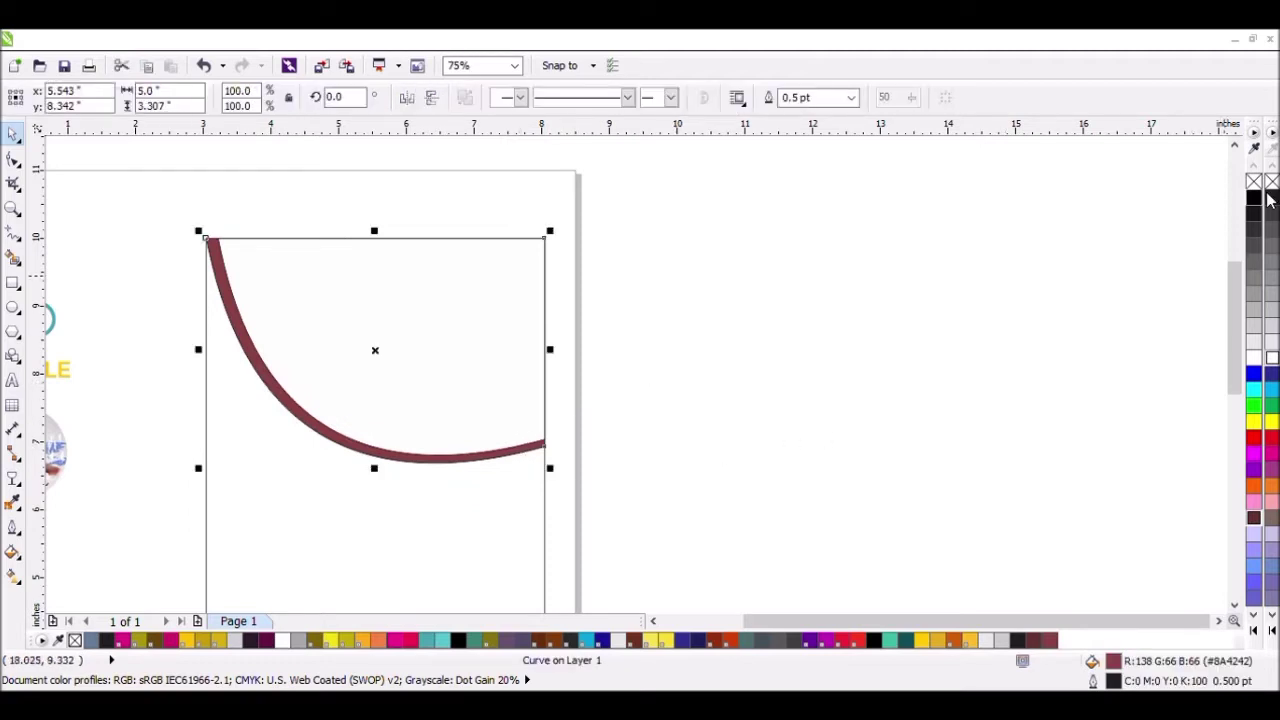
pyautogui.click(466, 335)
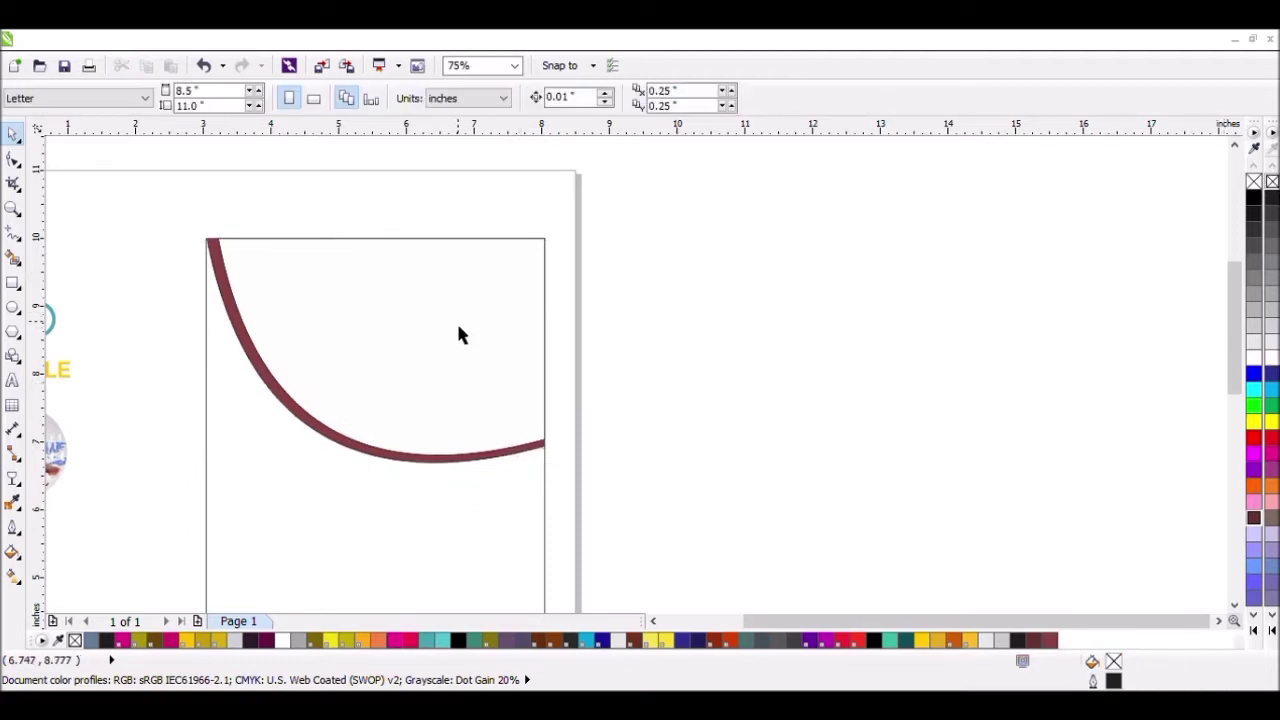
# Step: Fill the smaller curved shape with dark purple C:78 M:76 Y:46 K:42
pyautogui.click(655, 621)
pyautogui.click(591, 365)
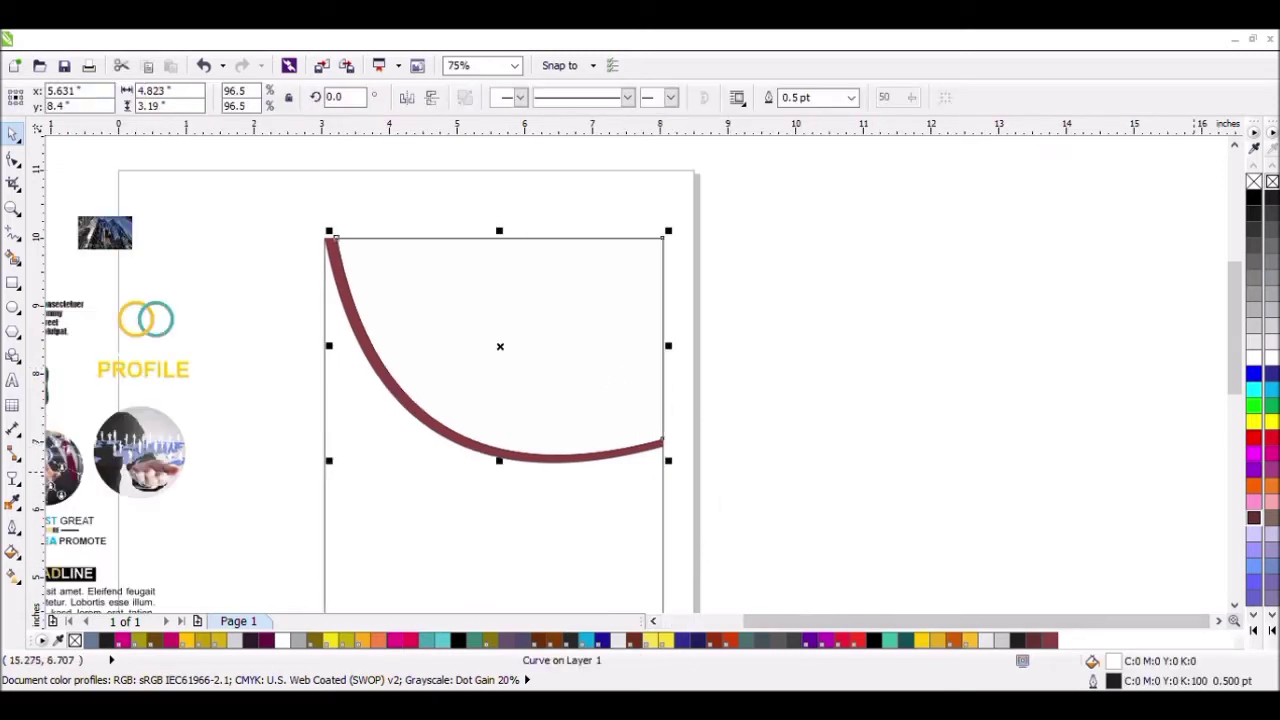
pyautogui.click(1272, 616)
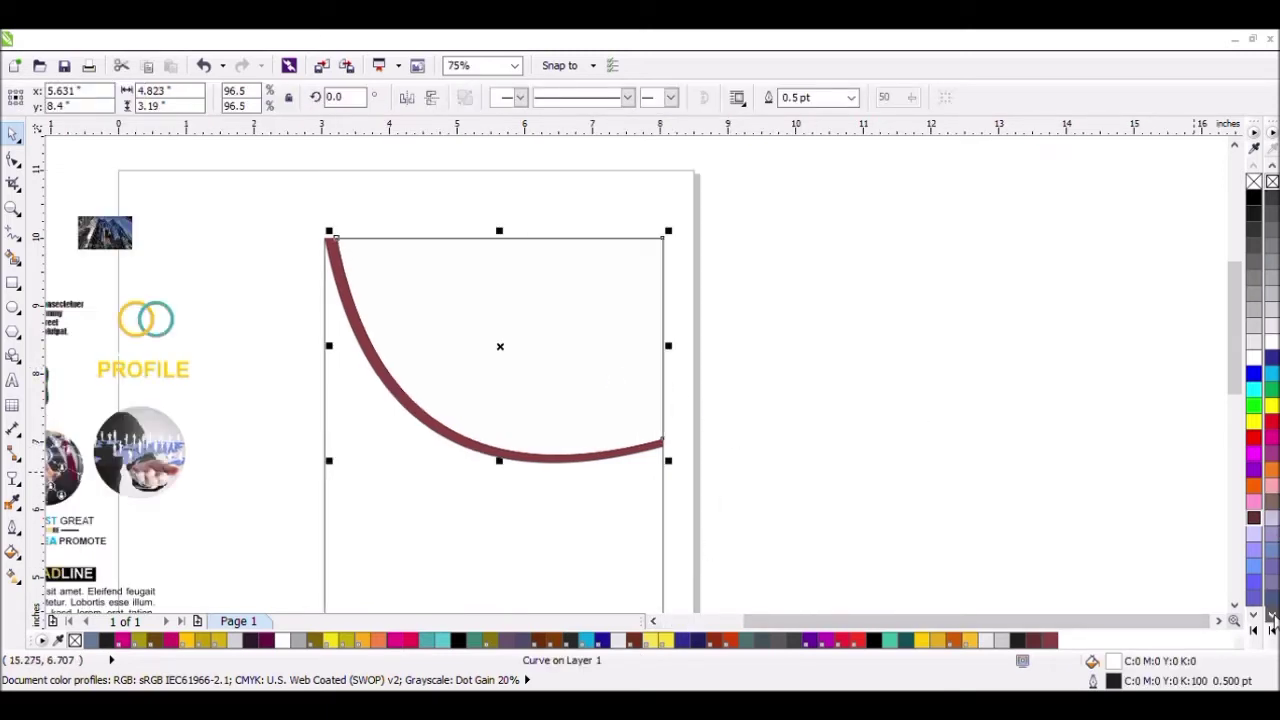
pyautogui.click(1272, 616)
pyautogui.click(1272, 616)
pyautogui.click(1272, 568)
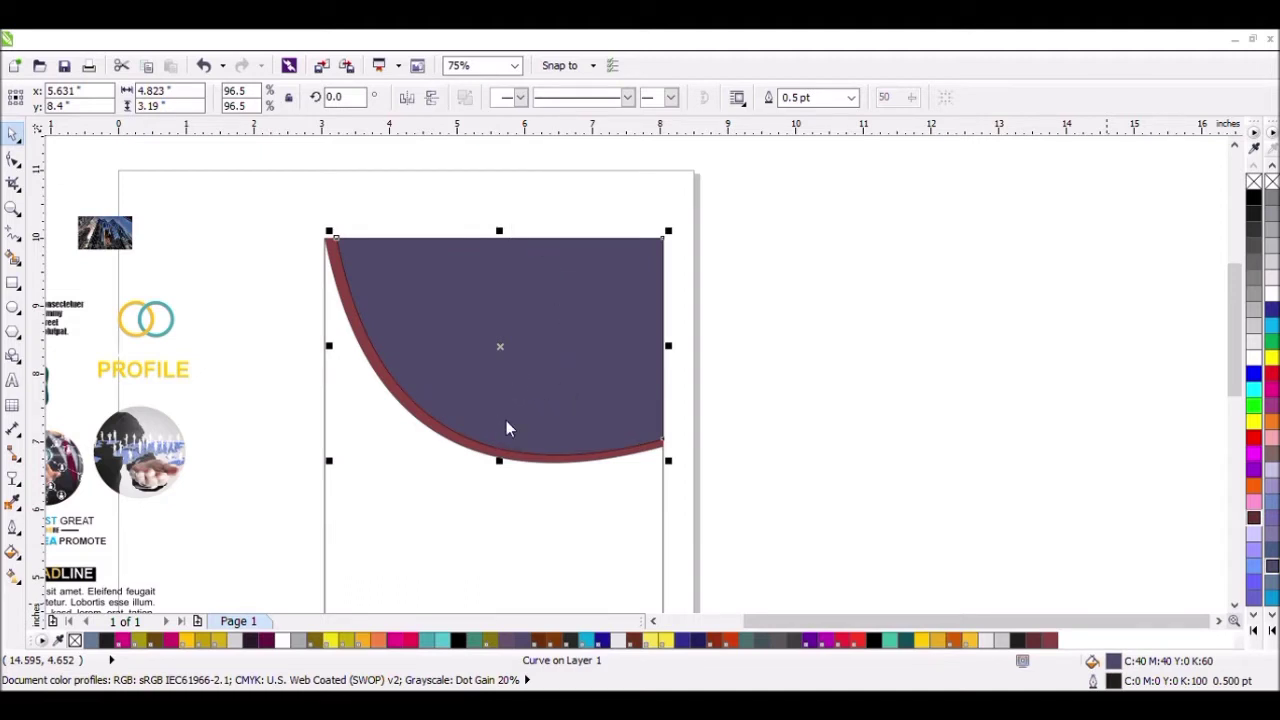
pyautogui.click(645, 507)
pyautogui.click(877, 354)
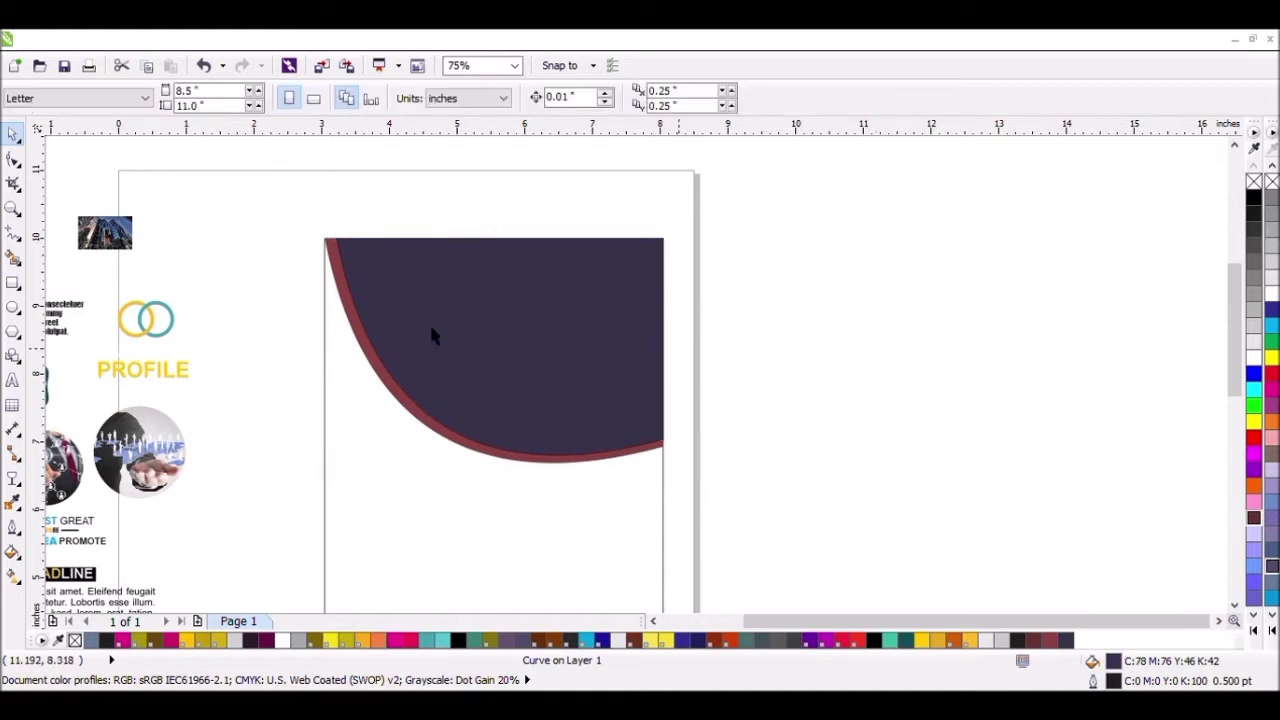
# Step: Move the building photo off the page's right side and enlarge it to about 4.7 in wide by 4.16 in high
pyautogui.click(128, 245)
pyautogui.moveTo(134, 251); pyautogui.dragTo(252, 326)
pyautogui.moveTo(167, 297); pyautogui.dragTo(851, 243)
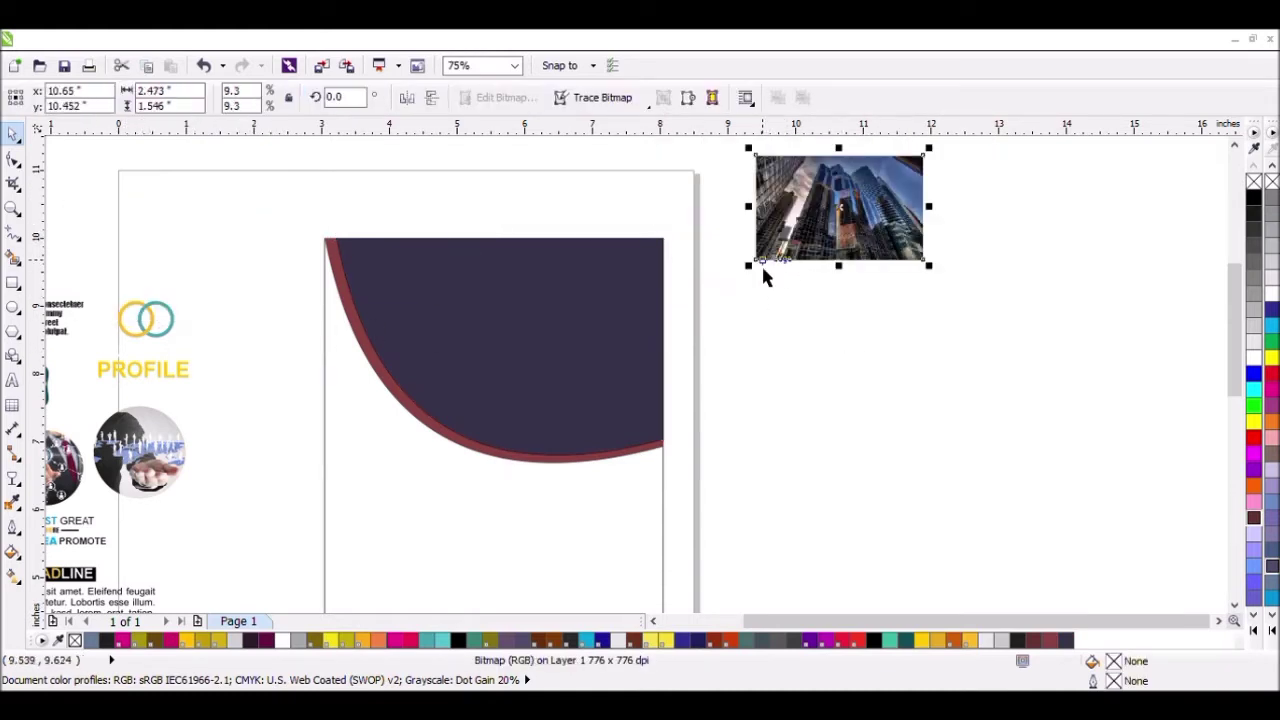
pyautogui.moveTo(760, 282); pyautogui.dragTo(618, 368)
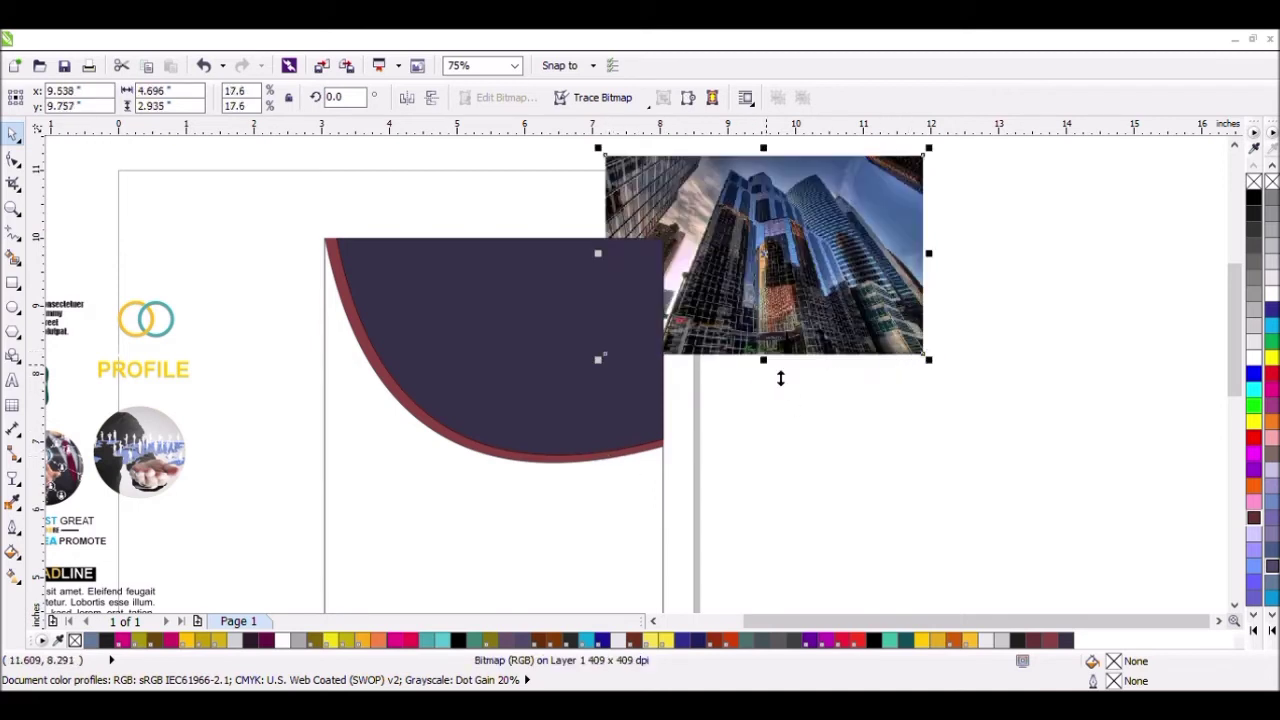
pyautogui.moveTo(777, 374); pyautogui.dragTo(782, 432)
pyautogui.moveTo(832, 330); pyautogui.dragTo(906, 378)
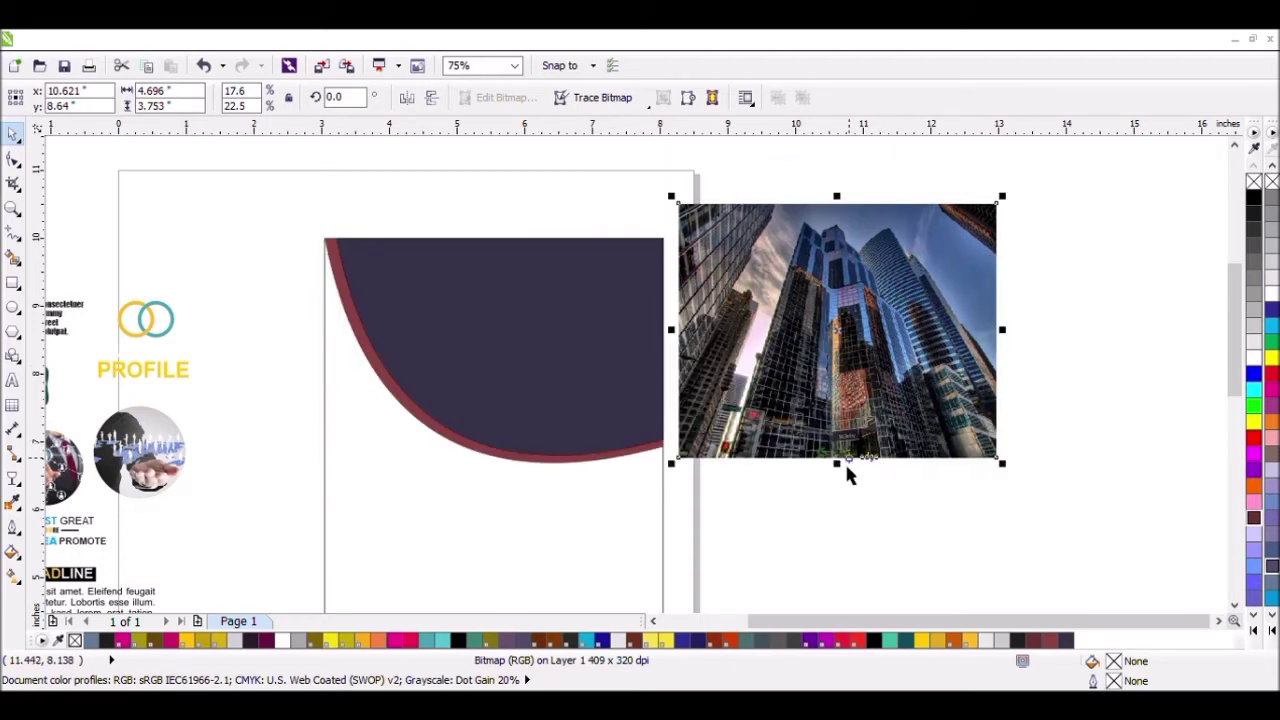
pyautogui.moveTo(855, 477); pyautogui.dragTo(846, 491)
# Step: Move the enlarged building photo to the area of the curved header shapes, behind them
pyautogui.click(948, 388)
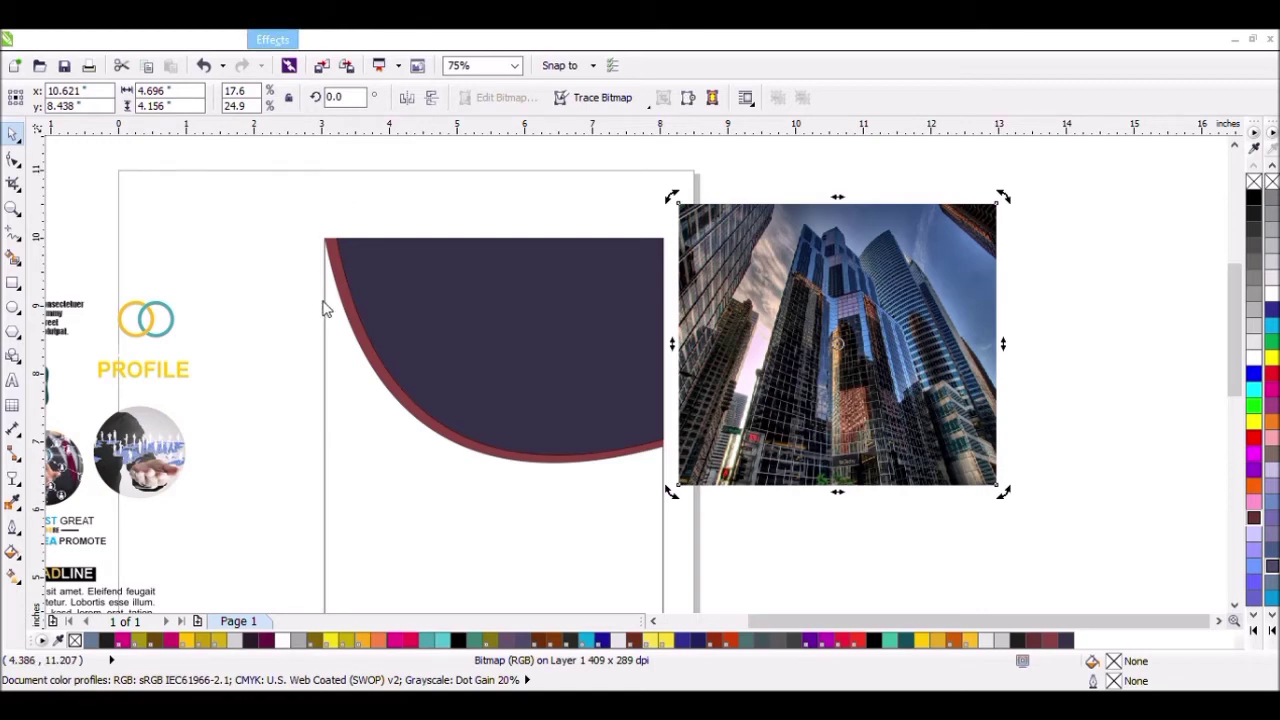
pyautogui.click(824, 328)
pyautogui.moveTo(824, 328); pyautogui.dragTo(489, 305)
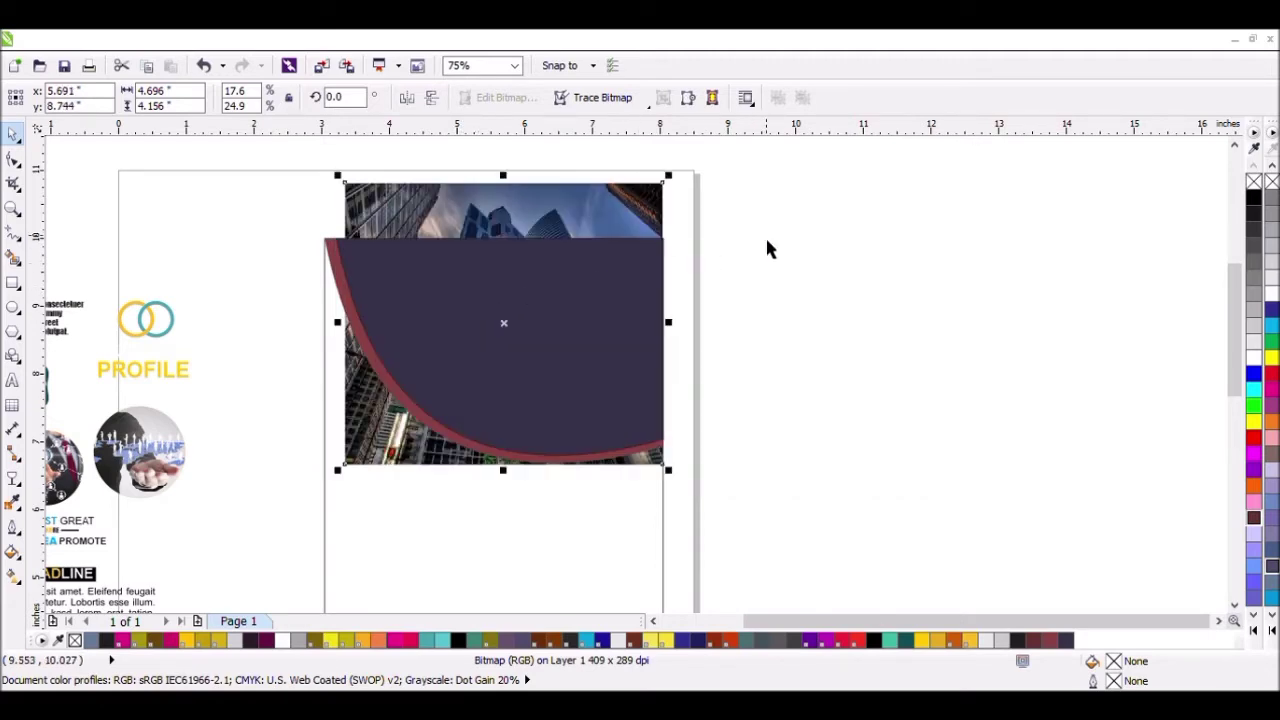
# Step: Undo the building photo's last move and shrink the photo to about 3.17 × 2.8 in beside the page
pyautogui.hotkey('ctrl', 'z')
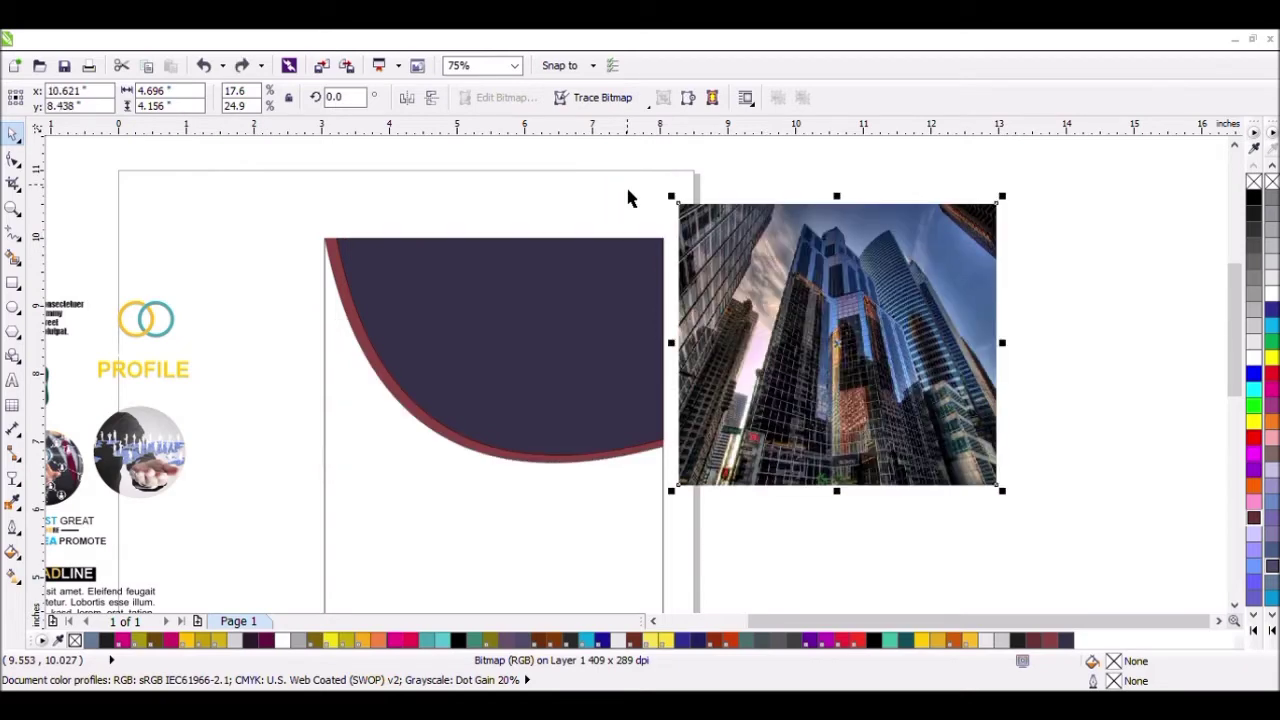
pyautogui.click(627, 186)
pyautogui.click(925, 385)
pyautogui.moveTo(1008, 502); pyautogui.dragTo(962, 482)
pyautogui.moveTo(880, 395); pyautogui.dragTo(890, 344)
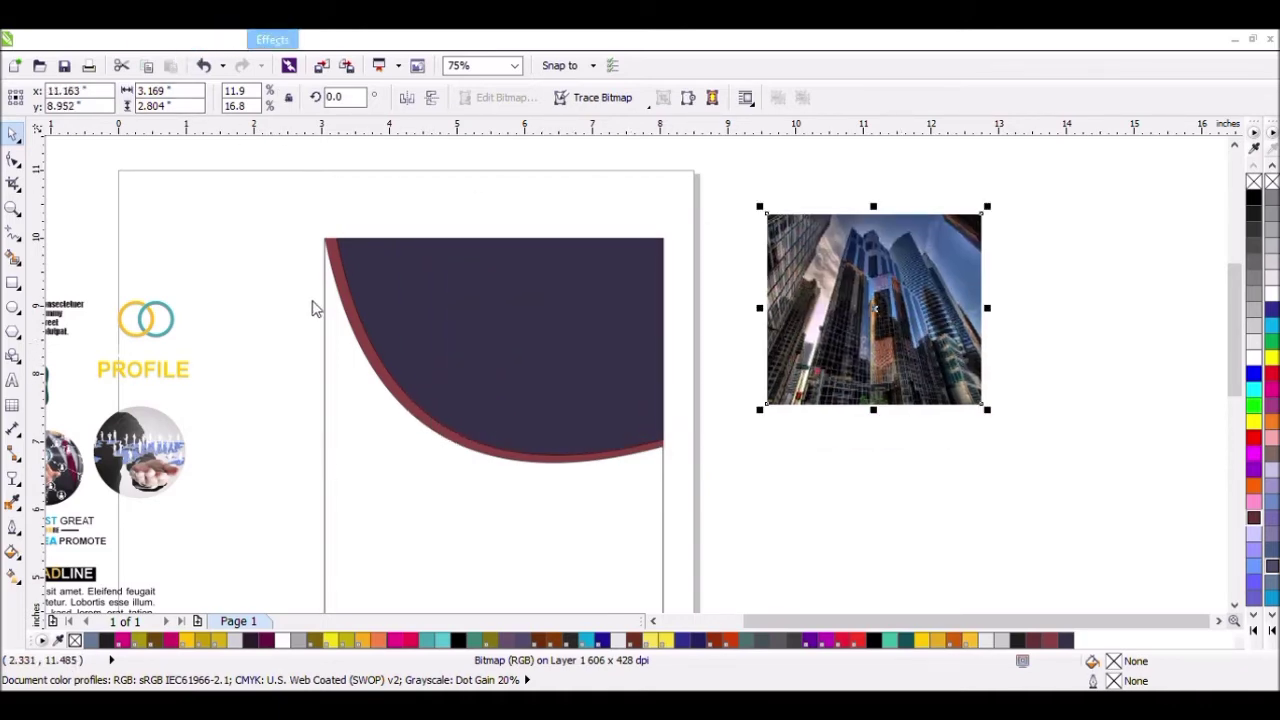
# Step: PowerClip the building photo inside the smaller curved shape and align the photo's top edge with the shape's top edge
pyautogui.click(471, 324)
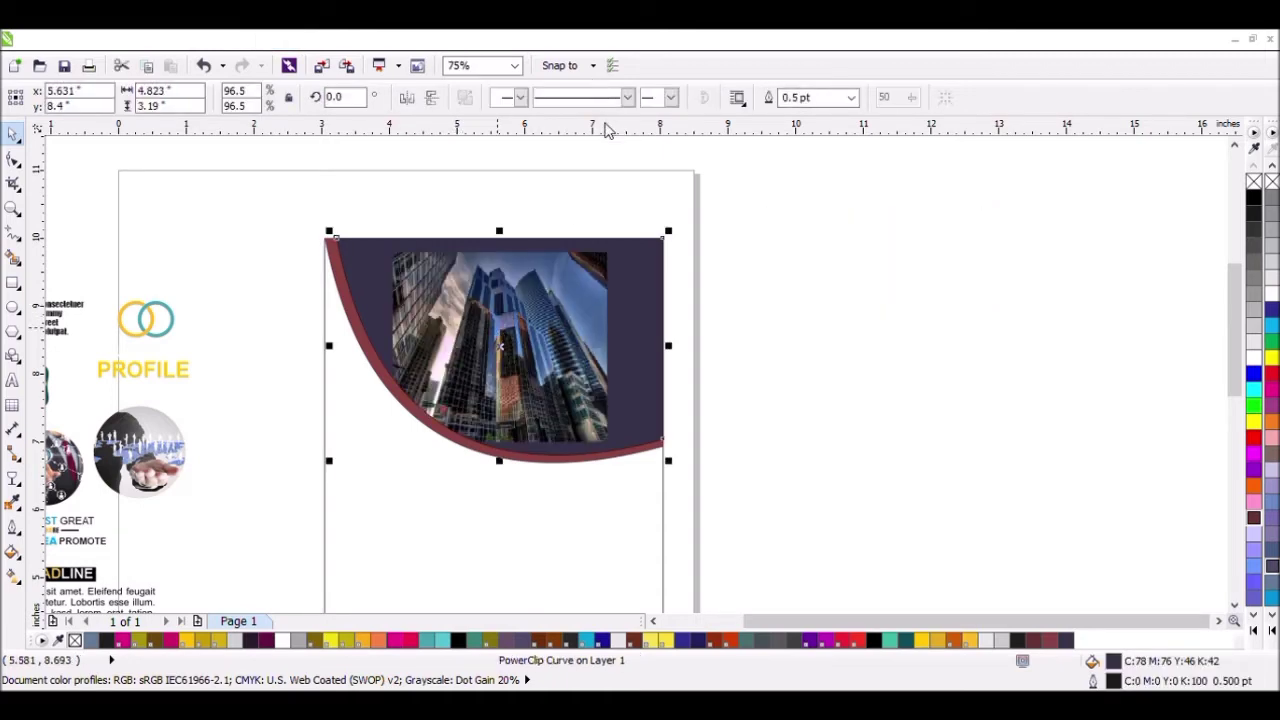
pyautogui.keyDown('ctrl'); pyautogui.click(655, 350); pyautogui.keyUp('ctrl')
pyautogui.click(540, 356)
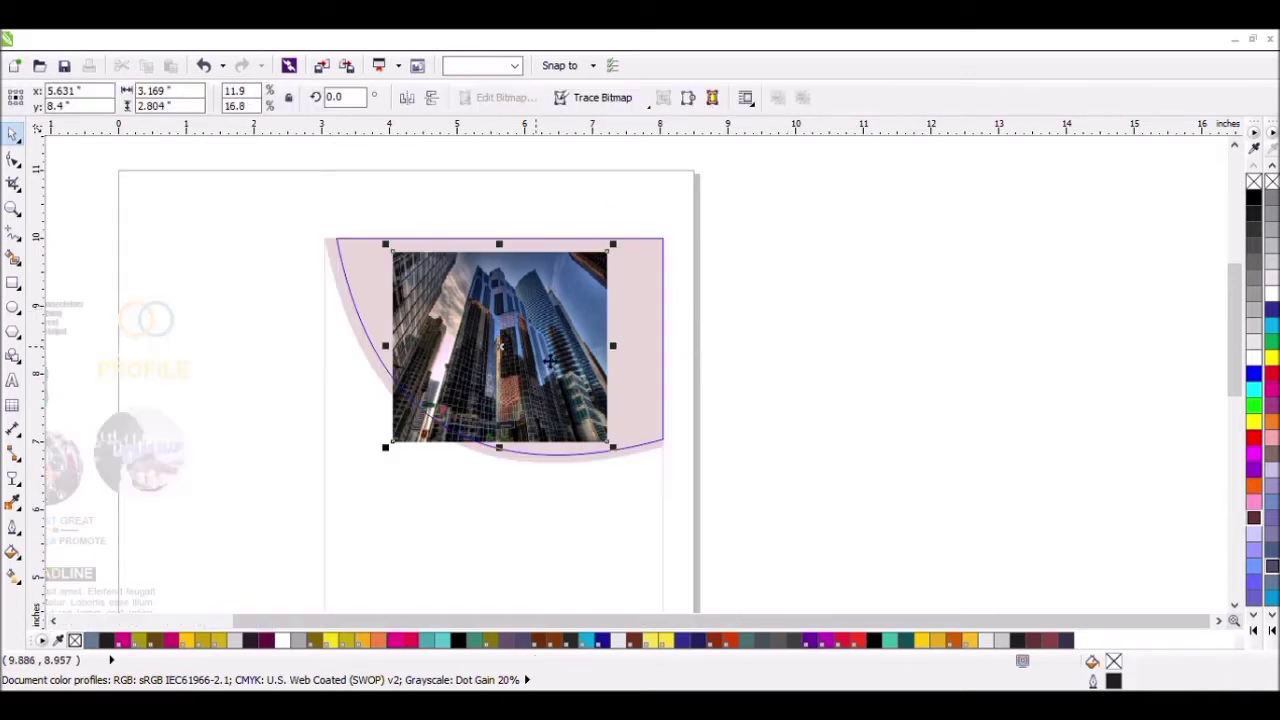
pyautogui.moveTo(500, 346); pyautogui.dragTo(503, 335)
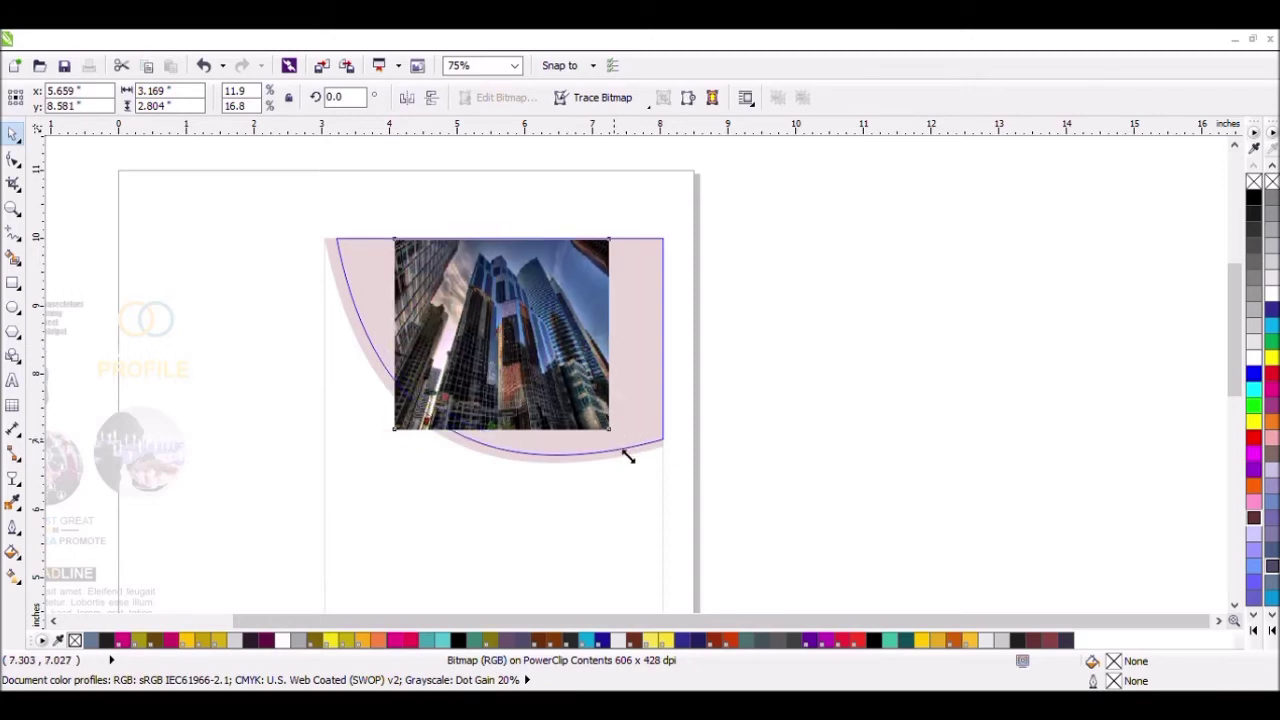
# Step: Resize the clipped photo to about 4.9 × 3.3 in so it covers the curved shape, and finish editing the PowerClip
pyautogui.moveTo(615, 436); pyautogui.dragTo(803, 554)
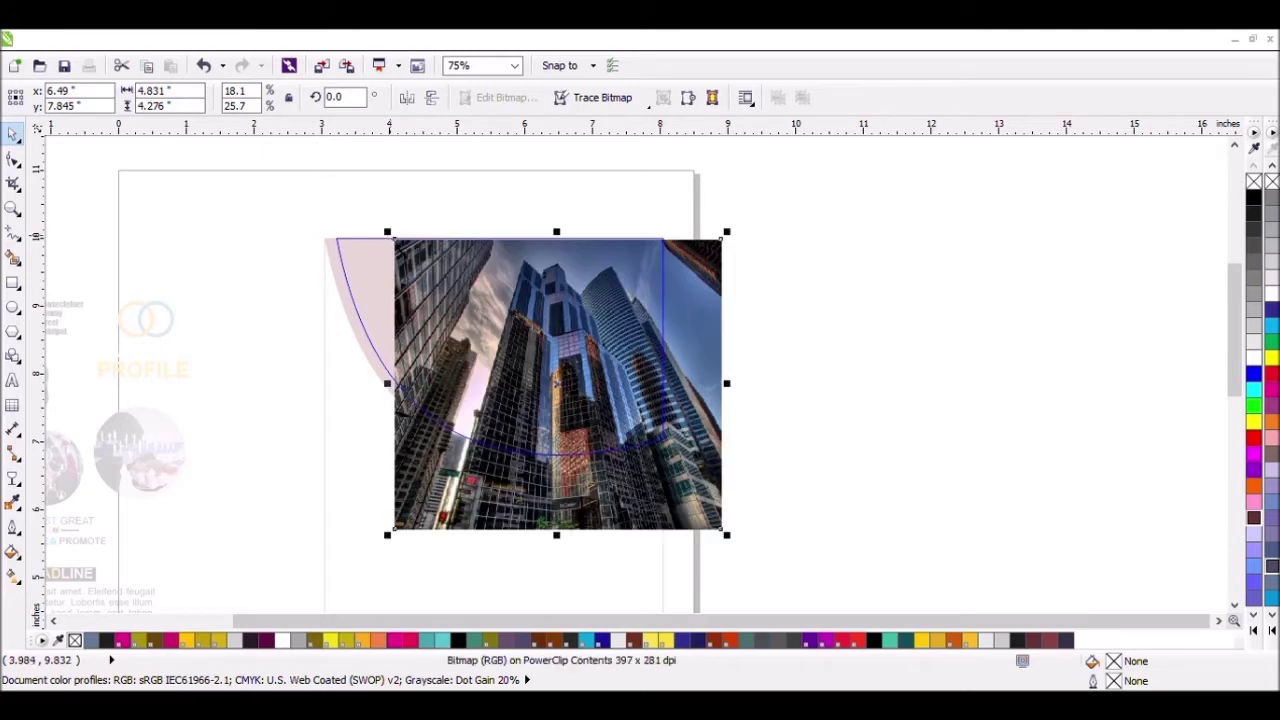
pyautogui.moveTo(388, 236); pyautogui.dragTo(298, 201)
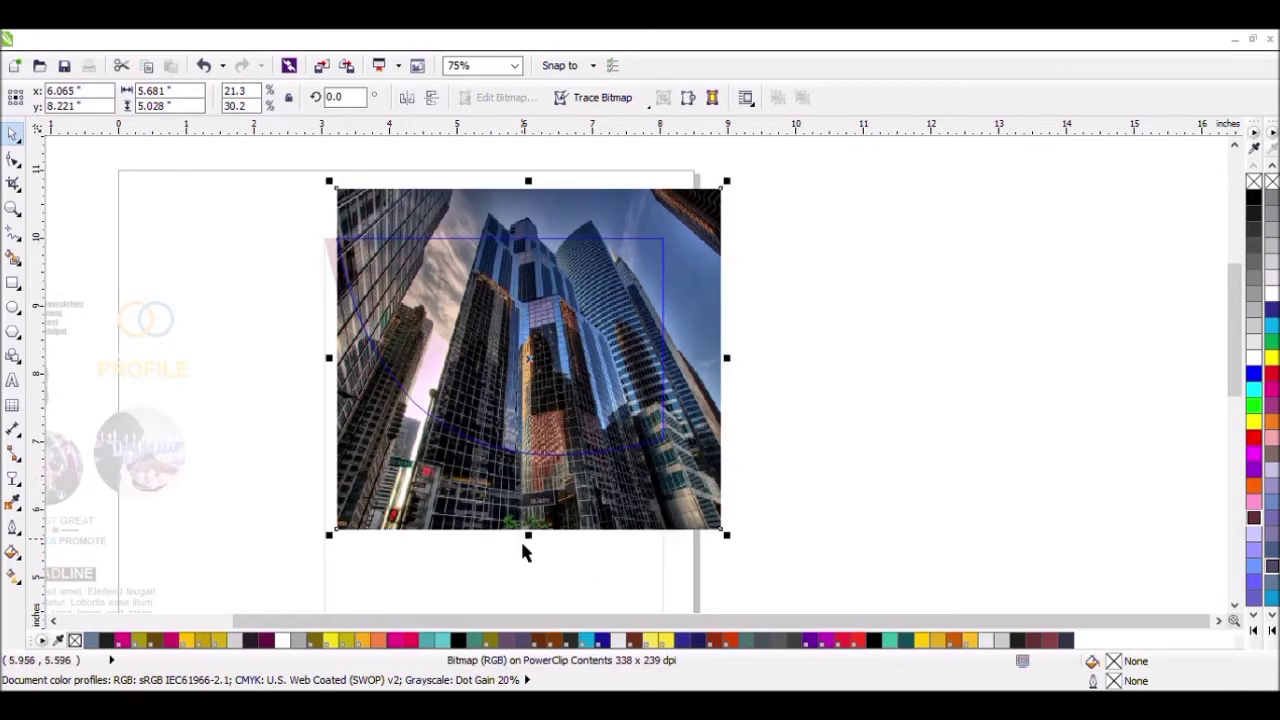
pyautogui.moveTo(540, 546); pyautogui.dragTo(547, 470)
pyautogui.moveTo(743, 337); pyautogui.dragTo(691, 337)
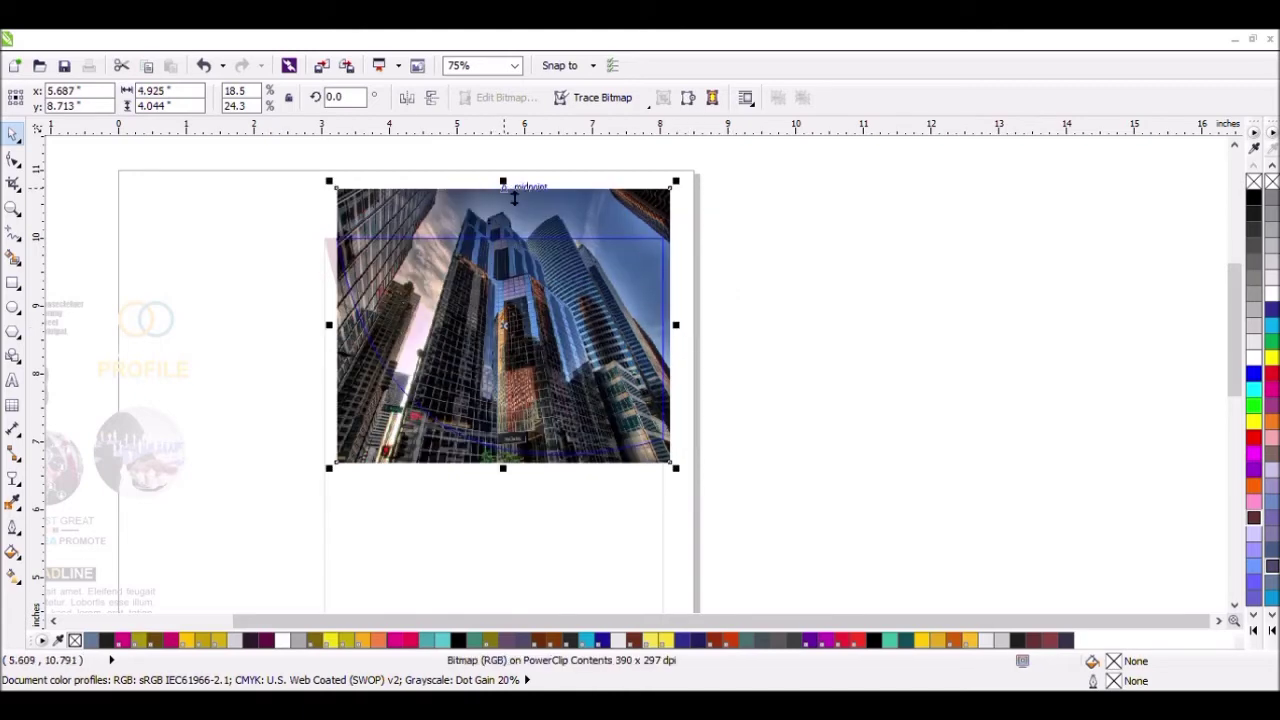
pyautogui.moveTo(513, 185); pyautogui.dragTo(512, 238)
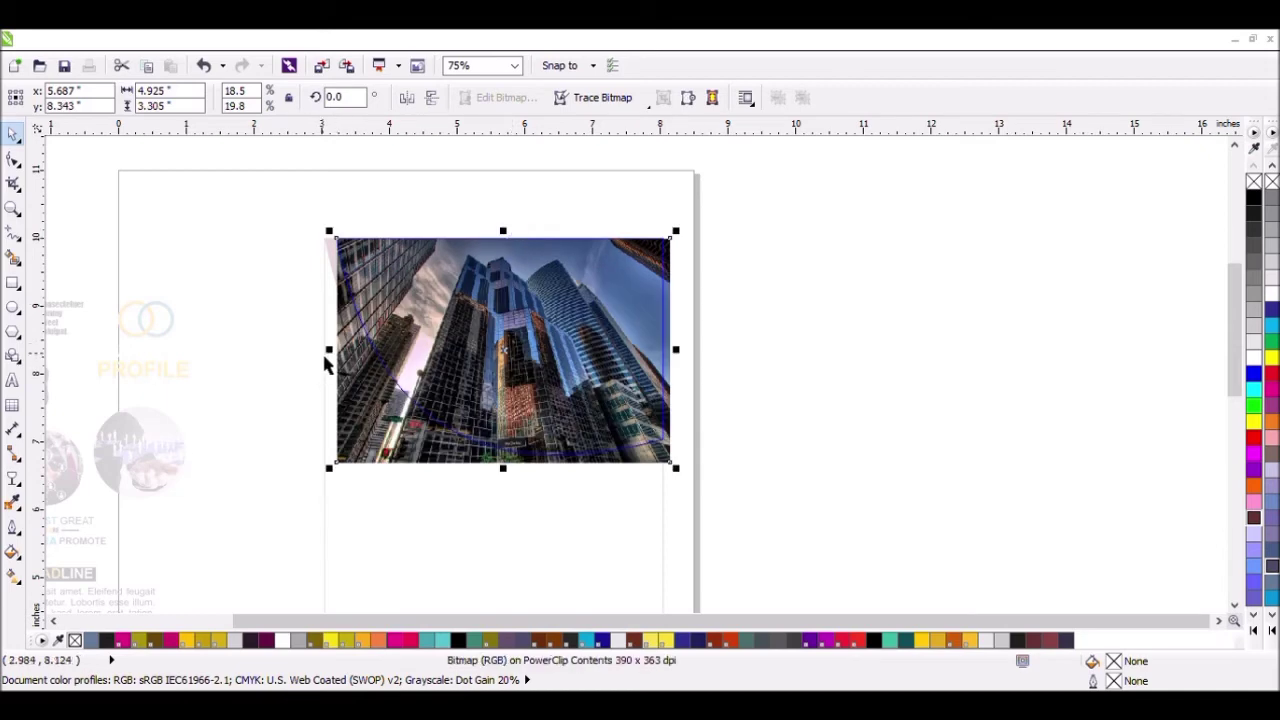
pyautogui.moveTo(330, 351); pyautogui.dragTo(331, 351)
pyautogui.keyDown('ctrl'); pyautogui.click(730, 269); pyautogui.keyUp('ctrl')
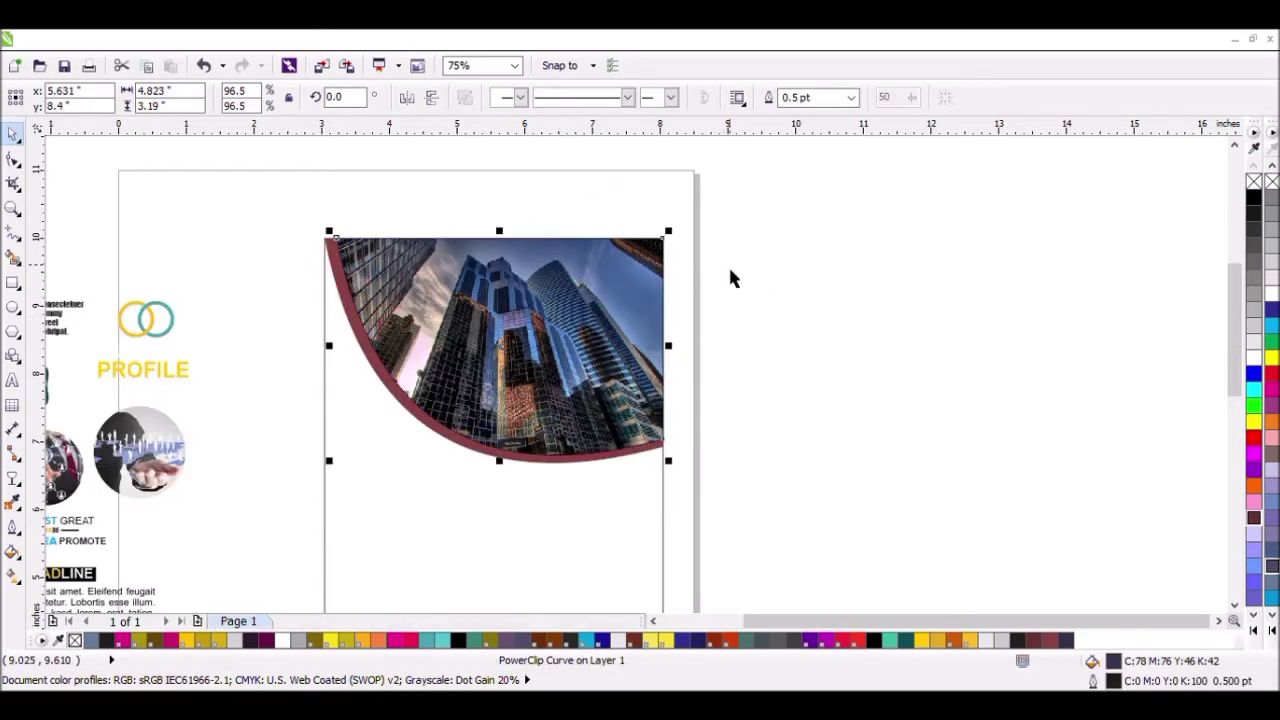
pyautogui.click(757, 290)
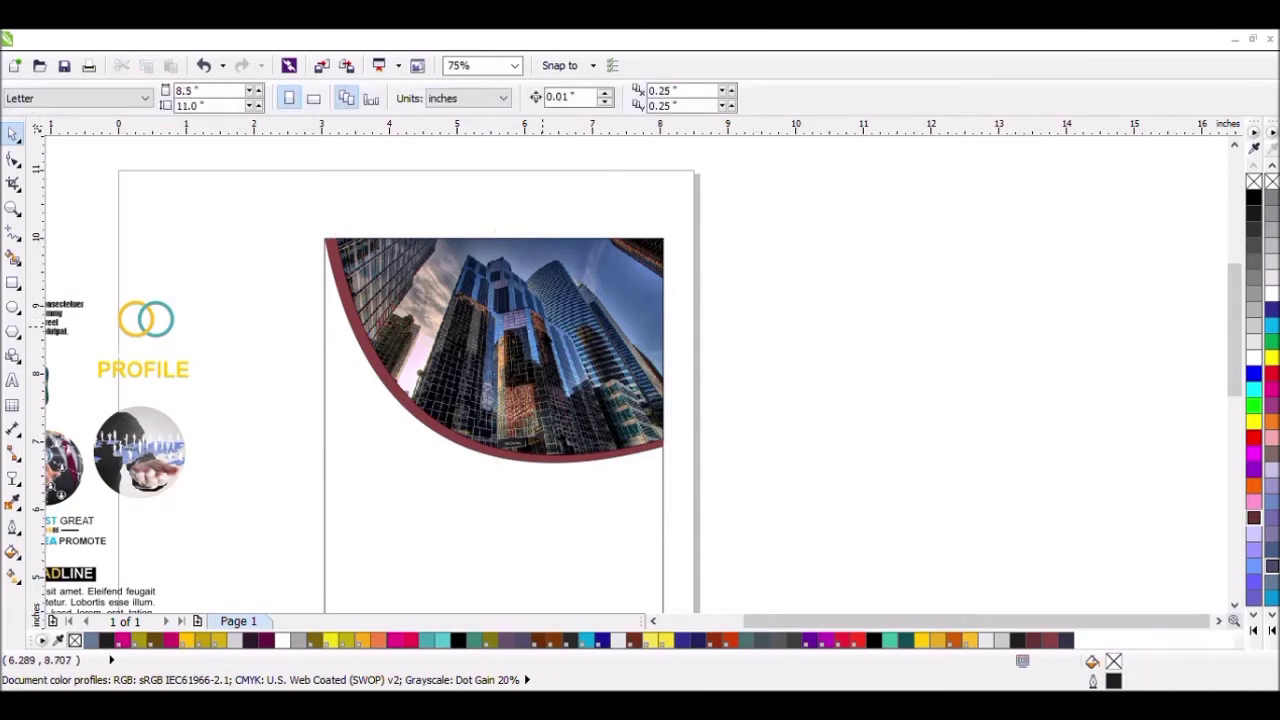
# Step: Place a copy of the BUSINESS PROFILE logo group over the upper-right corner of the flyer's header photo
pyautogui.scroll(-2, 752, 295)
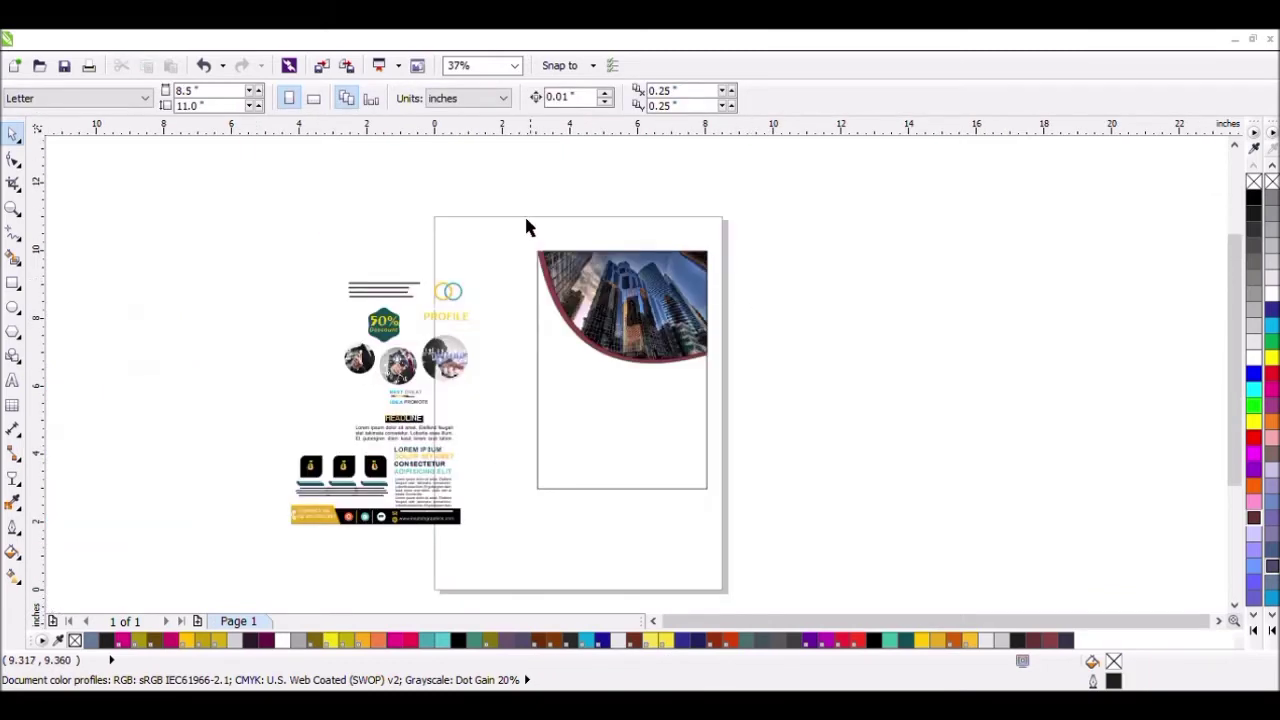
pyautogui.moveTo(480, 265); pyautogui.dragTo(693, 285)
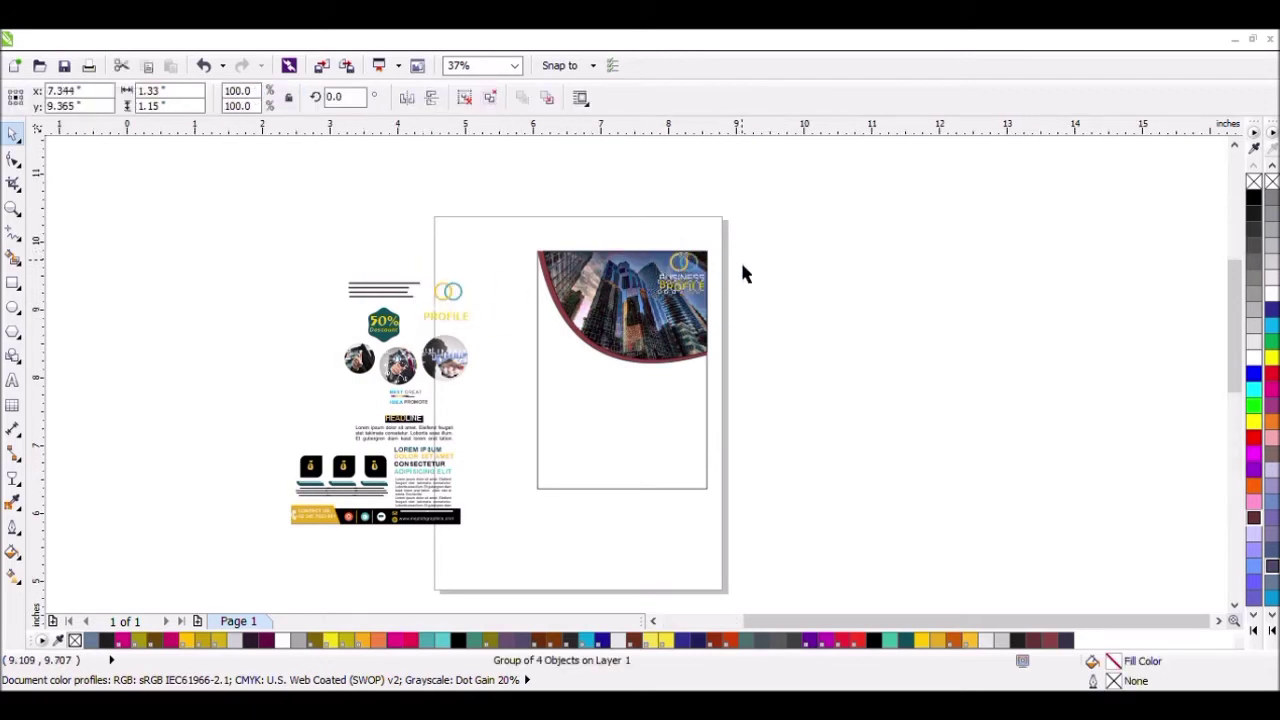
pyautogui.scroll(2, 740, 259)
pyautogui.scroll(-2, 222, 330)
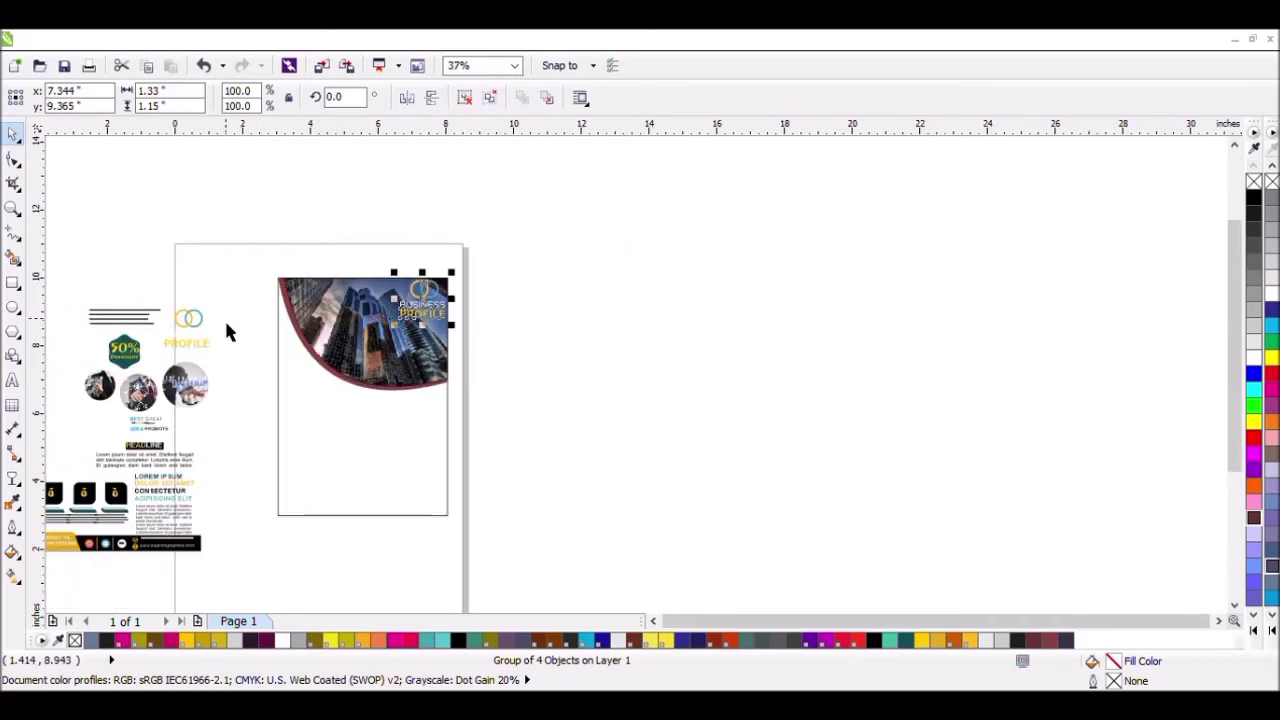
# Step: Place a copy of the four-line Lorem ipsum text group over the left part of the header photo
pyautogui.moveTo(72, 293); pyautogui.dragTo(137, 338)
pyautogui.moveTo(164, 333); pyautogui.dragTo(343, 320)
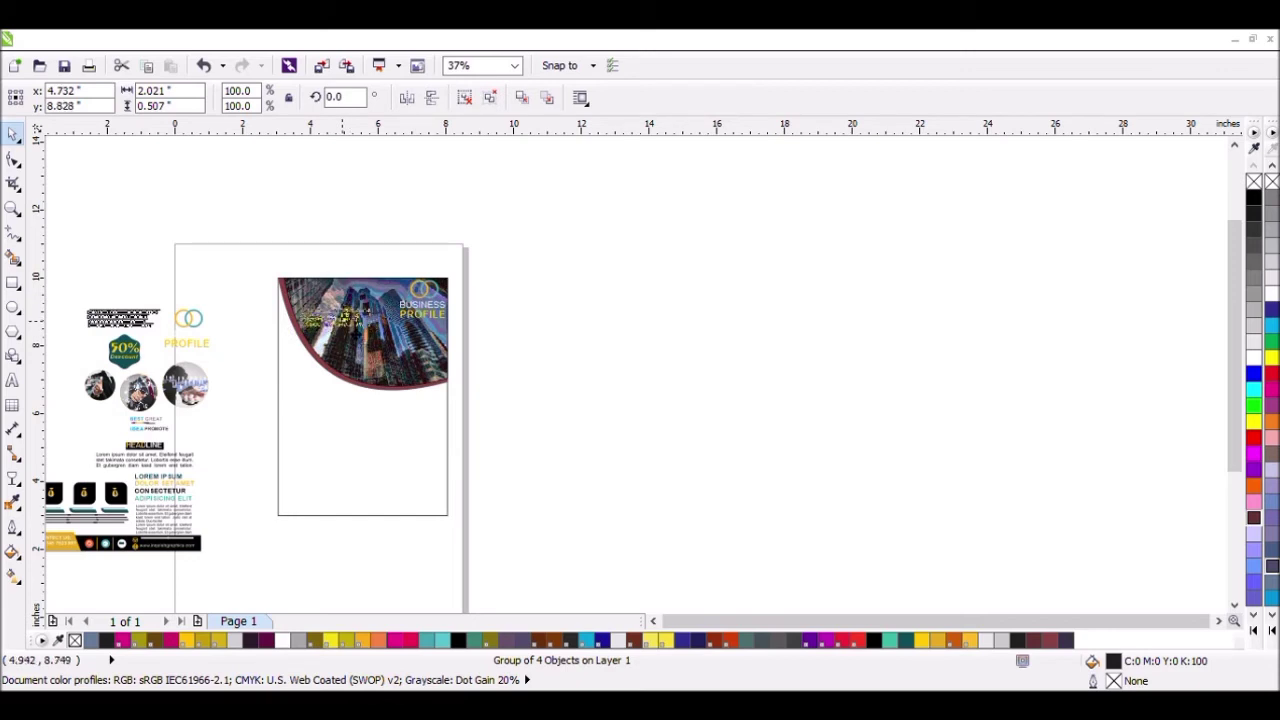
pyautogui.click(248, 245)
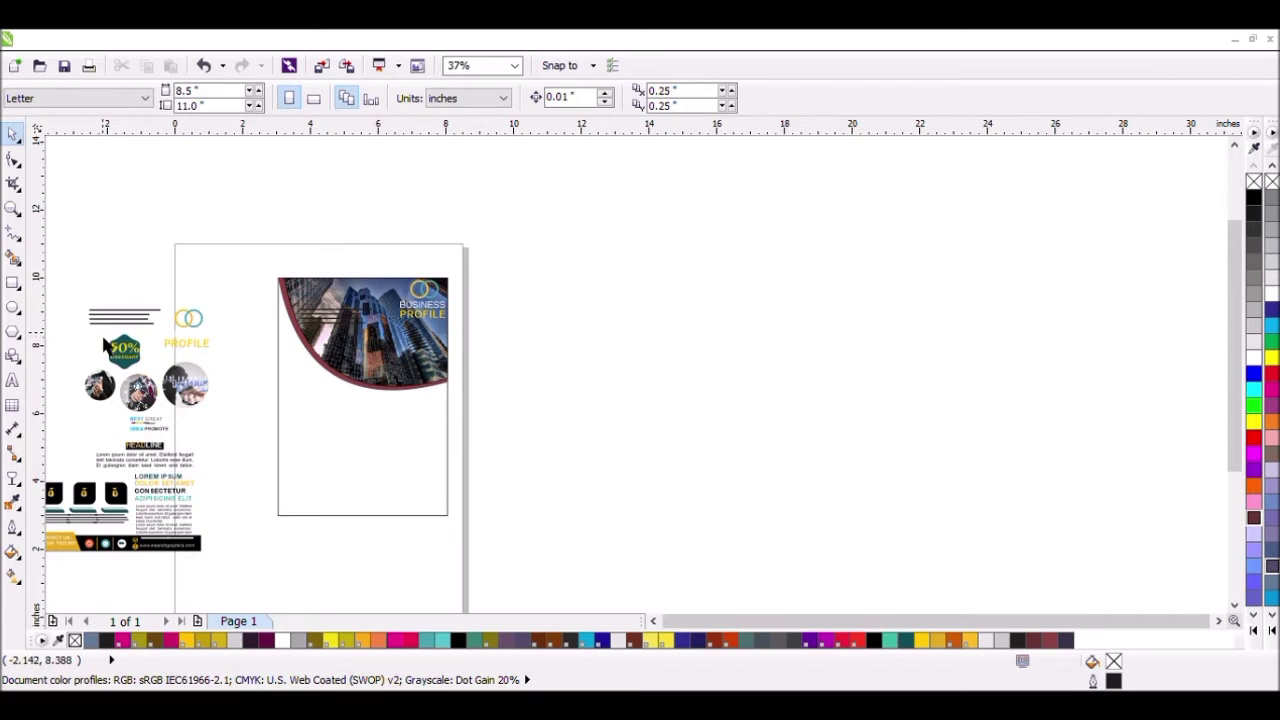
# Step: Place a copy of the green 50% Descount badge over the lower middle of the header photo
pyautogui.moveTo(102, 332); pyautogui.dragTo(368, 372)
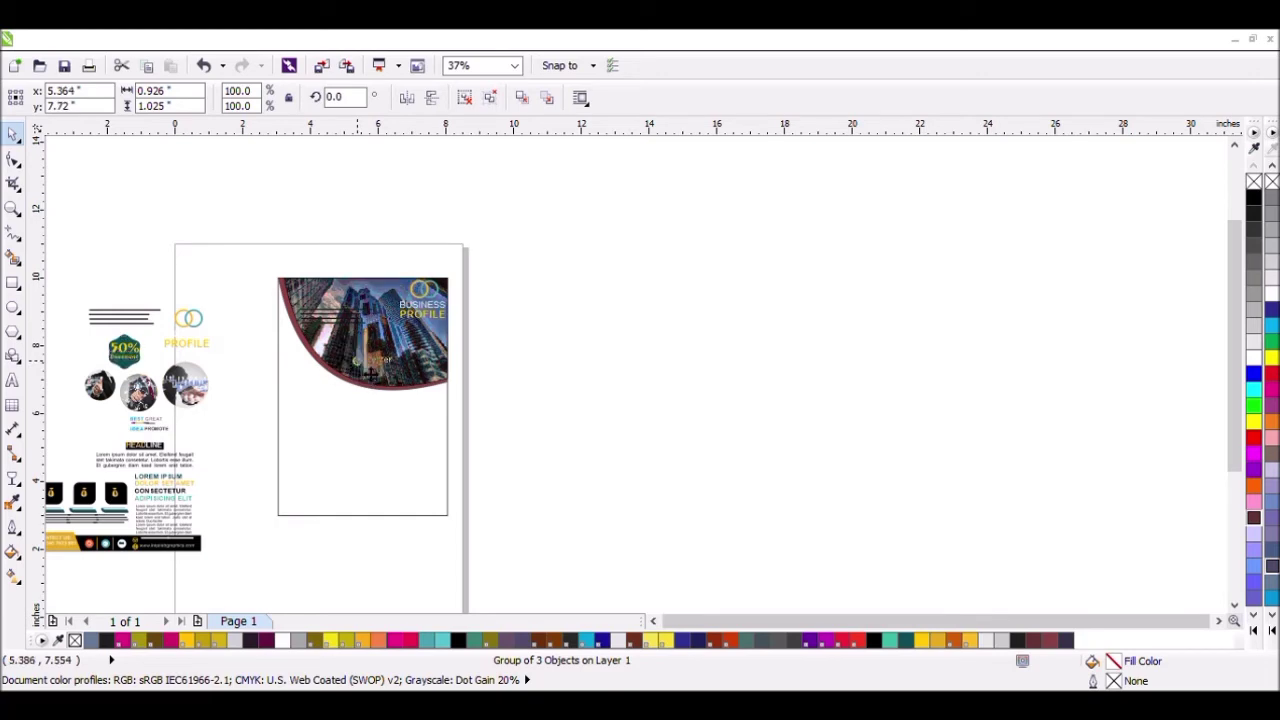
pyautogui.click(469, 357)
pyautogui.scroll(1, 310, 328)
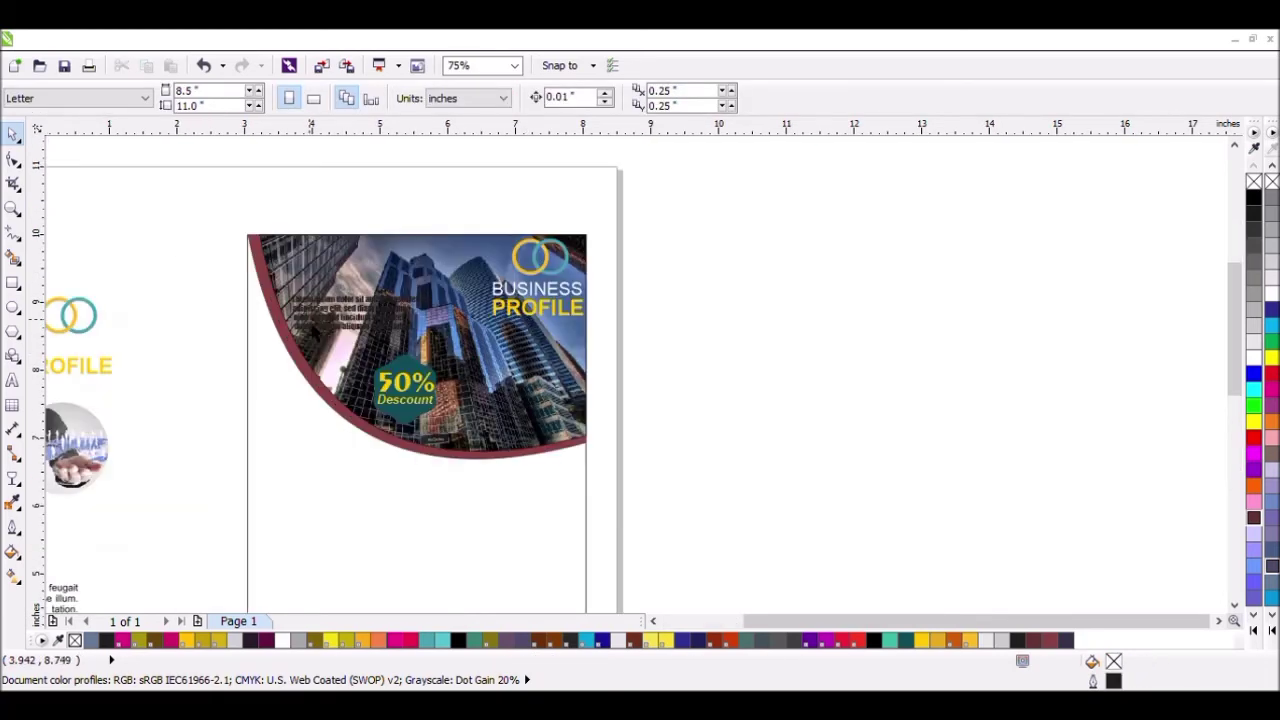
pyautogui.scroll(1, 355, 310)
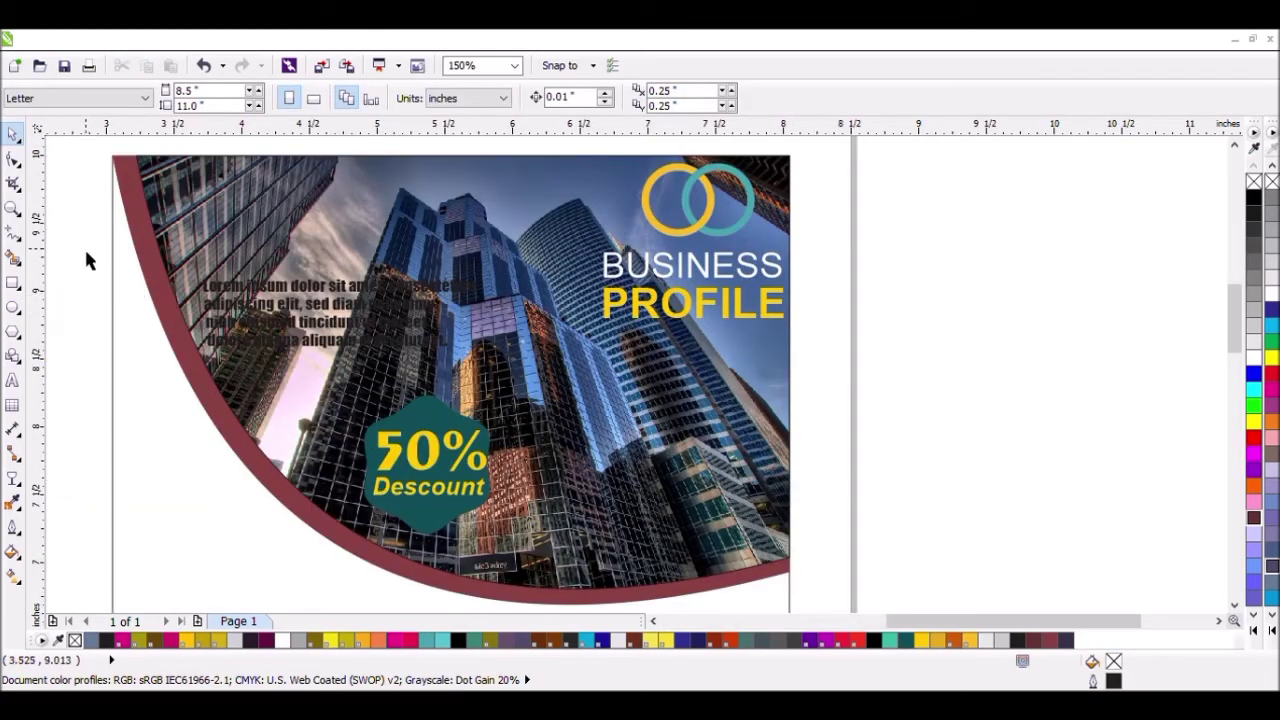
# Step: Enlarge the header's Lorem ipsum text group to about 2.37 × 0.59 in and move it slightly up
pyautogui.moveTo(86, 260); pyautogui.dragTo(530, 395)
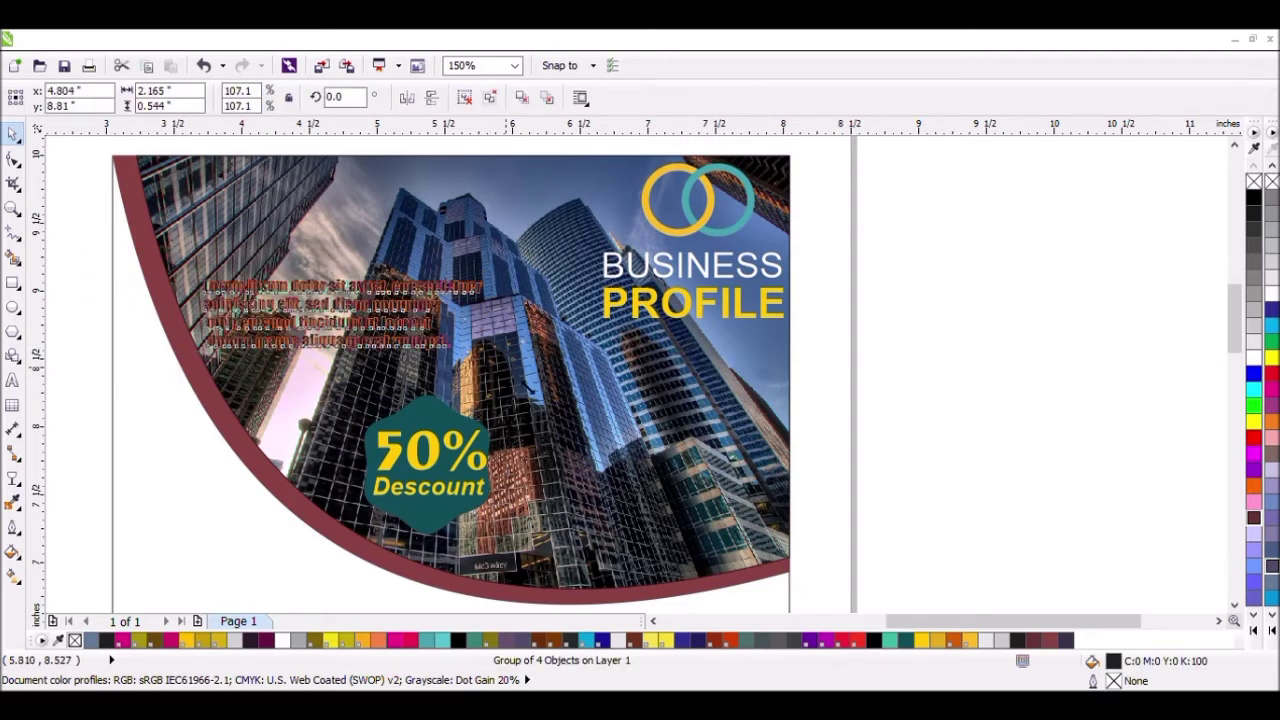
pyautogui.moveTo(485, 354); pyautogui.dragTo(527, 360)
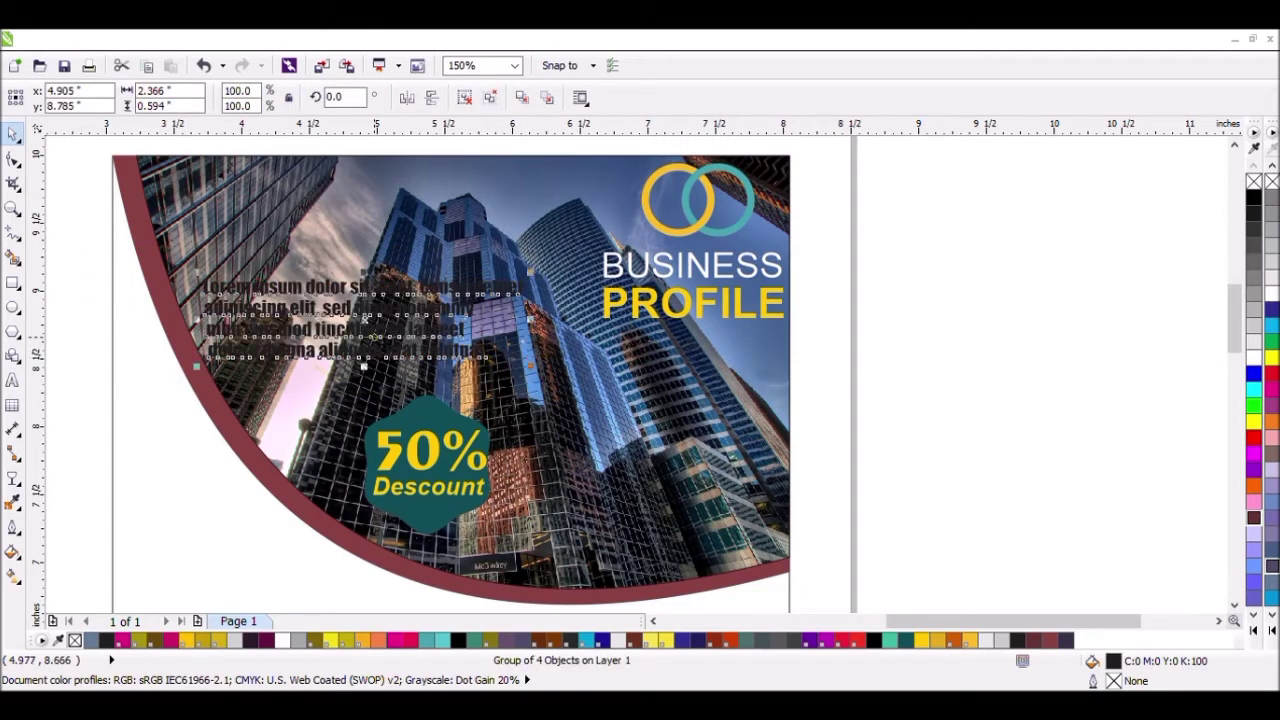
pyautogui.moveTo(372, 335); pyautogui.dragTo(374, 321)
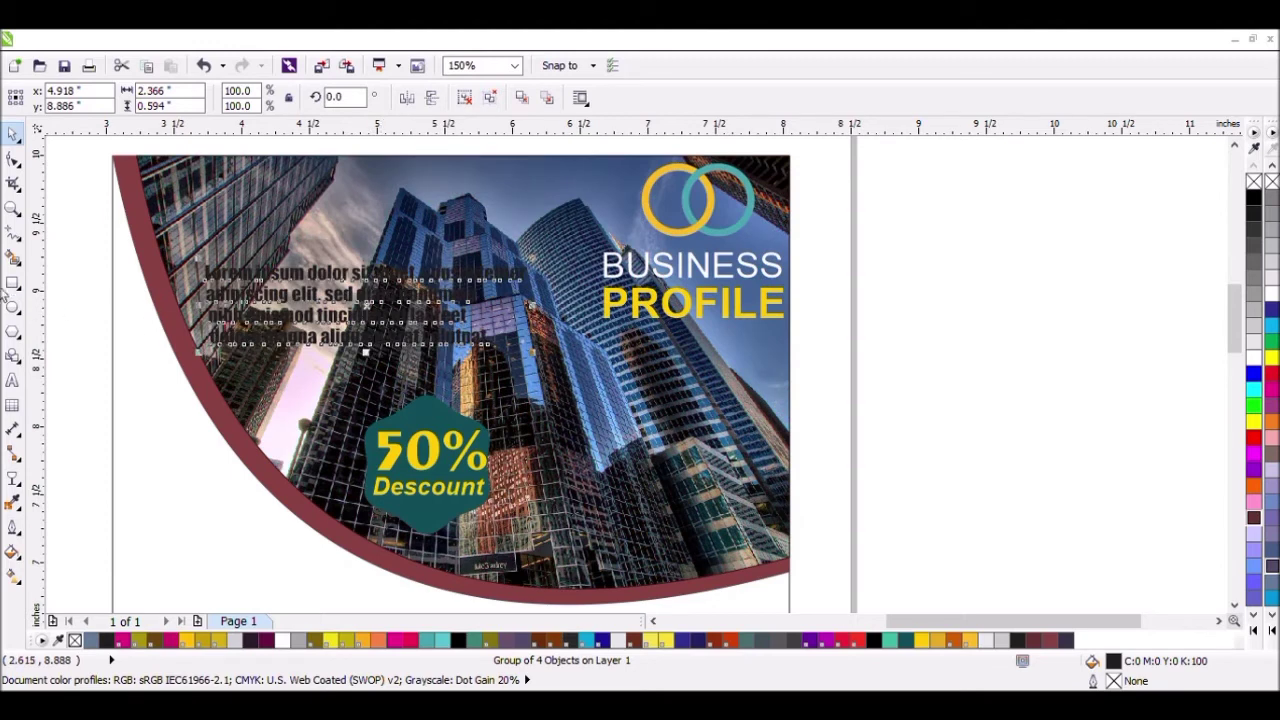
# Step: Add the two-line artistic text "Design By" / "Shine Learing Point" on the empty area beside the page
pyautogui.click(12, 380)
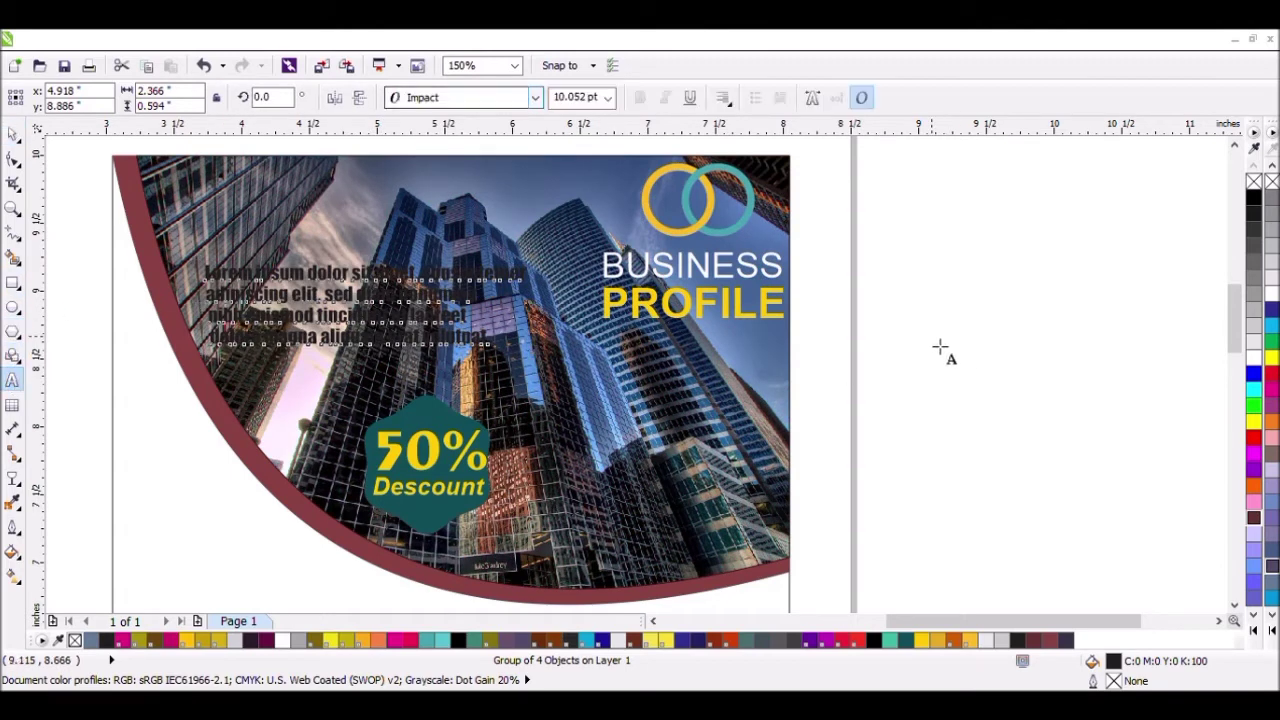
pyautogui.click(940, 347)
pyautogui.write('De')
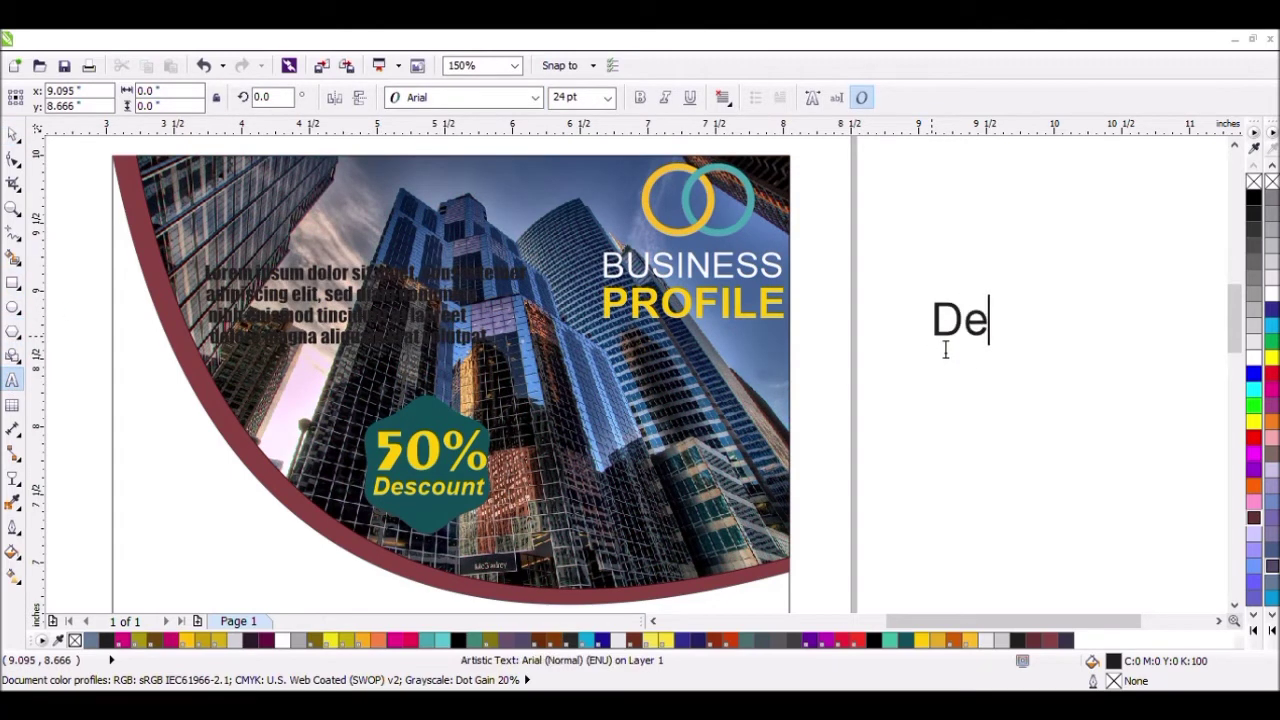
pyautogui.write('sign')
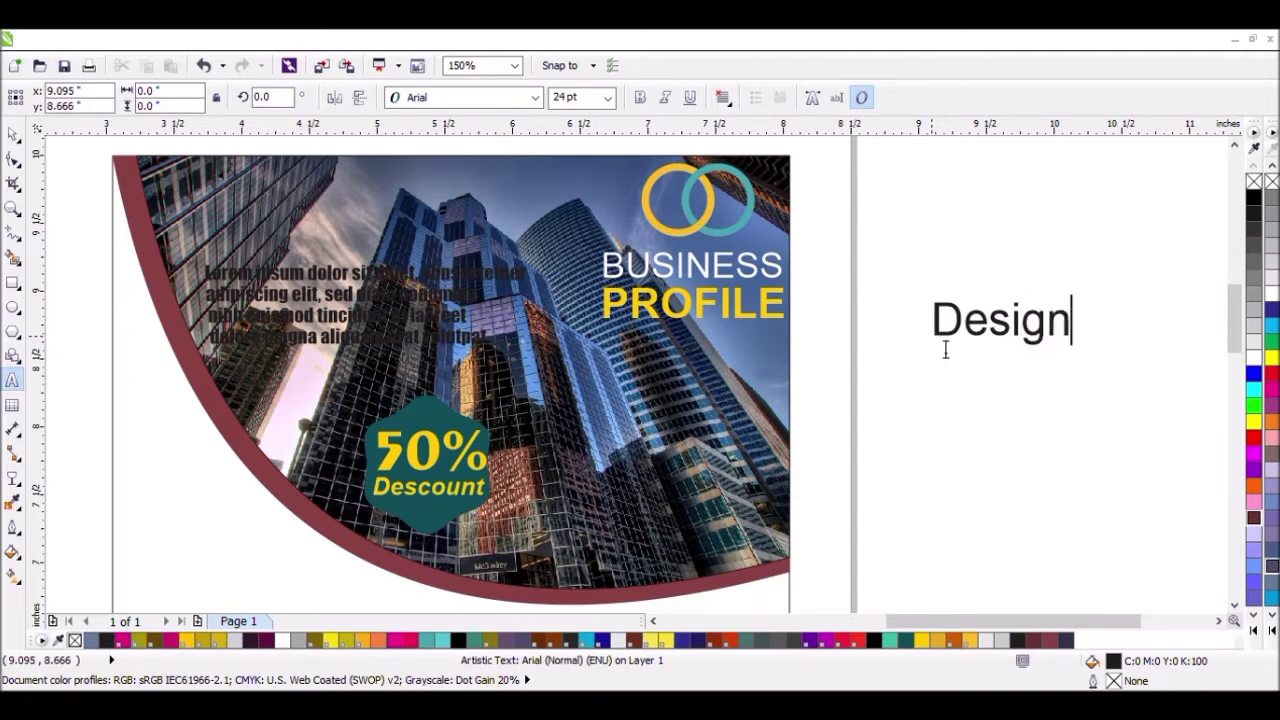
pyautogui.write(' By')
pyautogui.press('Return')
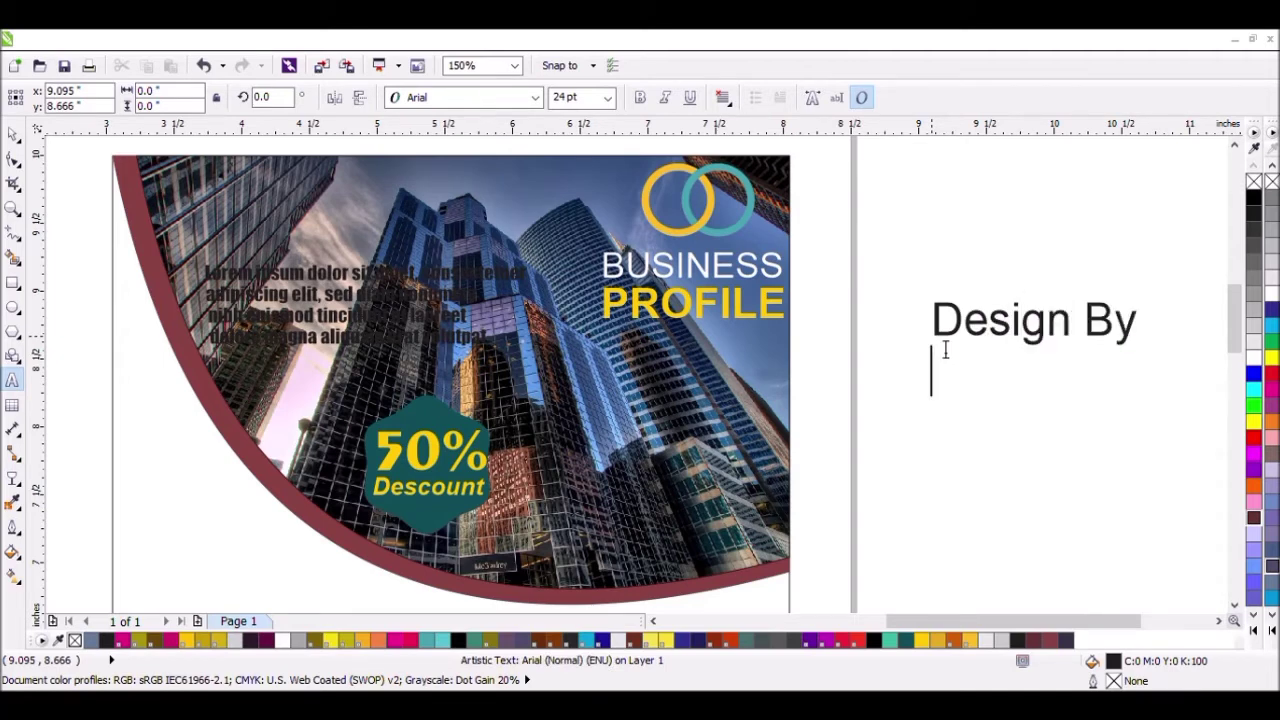
pyautogui.write('Shine ')
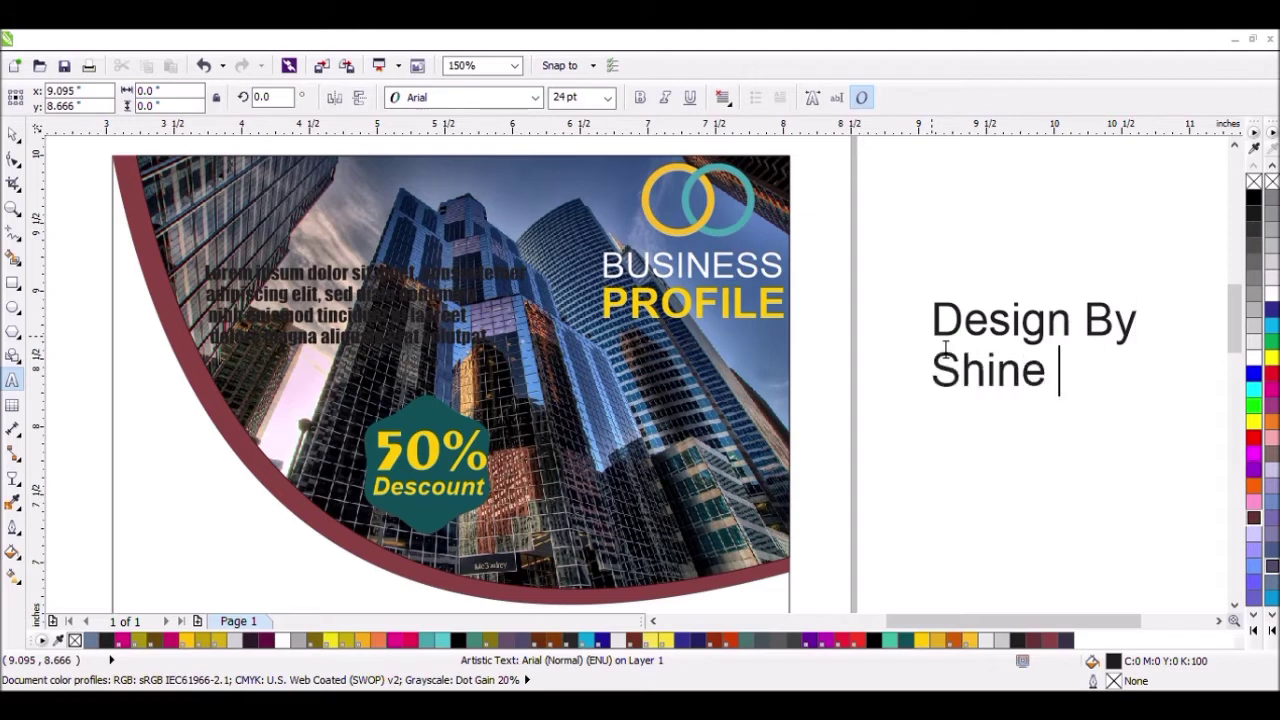
pyautogui.write('Learinf')
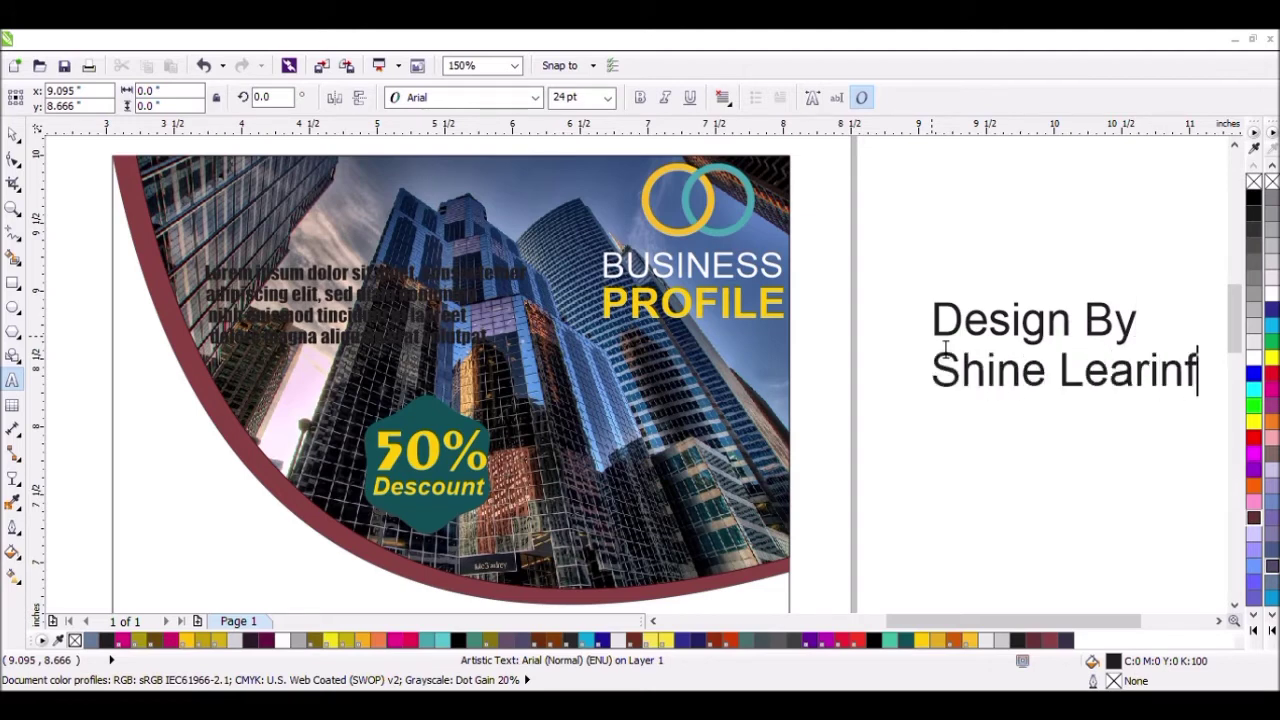
pyautogui.press('BackSpace')
pyautogui.write('g Po')
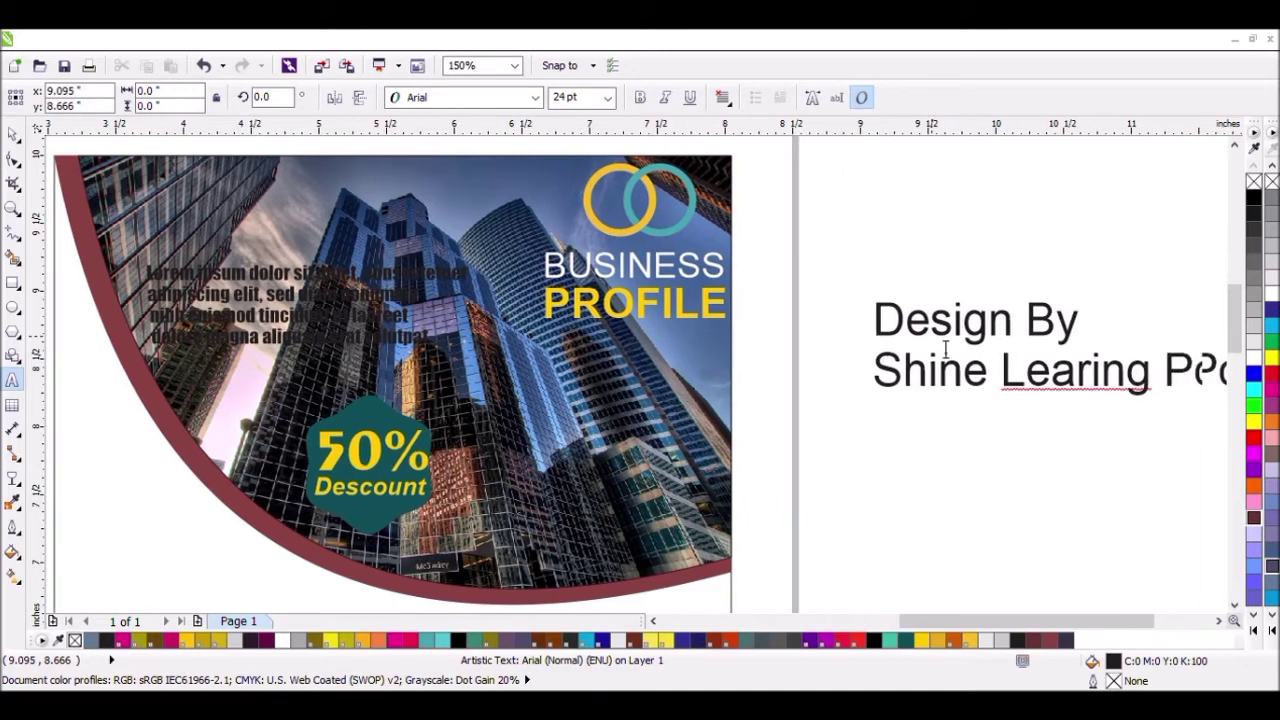
pyautogui.write('int')
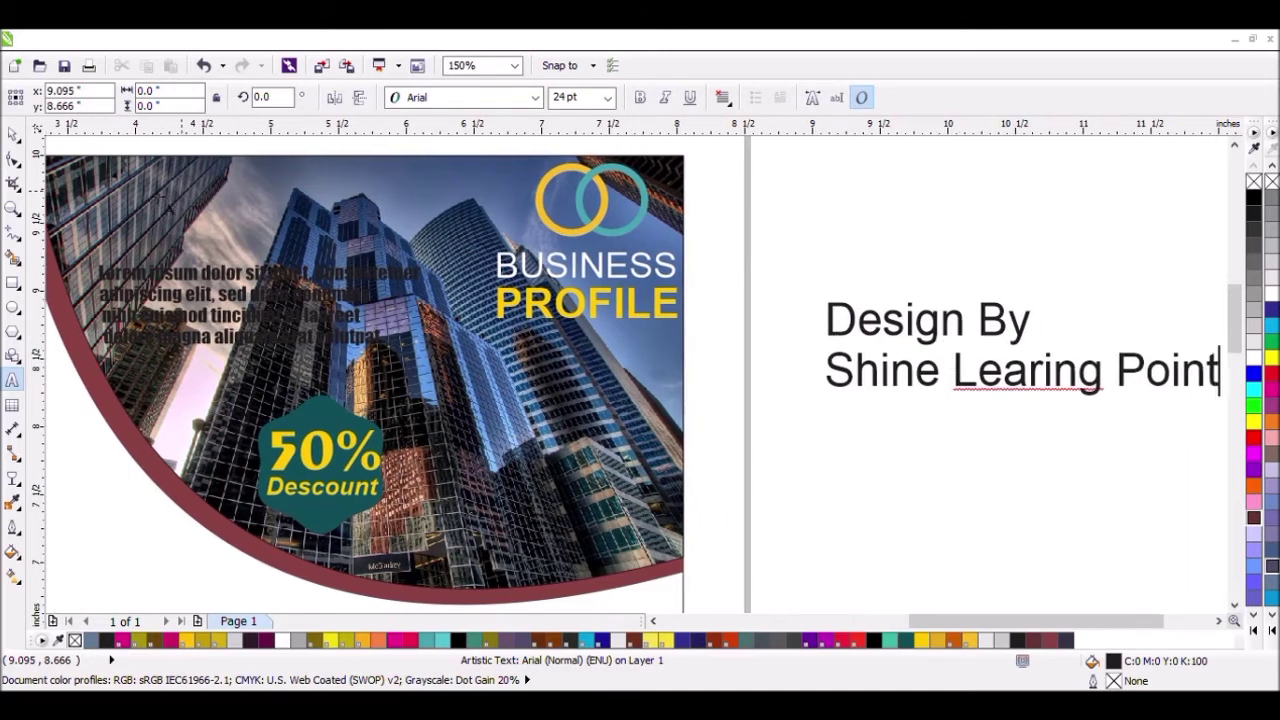
# Step: Change the font of the "Design By Shine Learing Point" text to Dream Her
pyautogui.hotkey('ctrl', 'space')
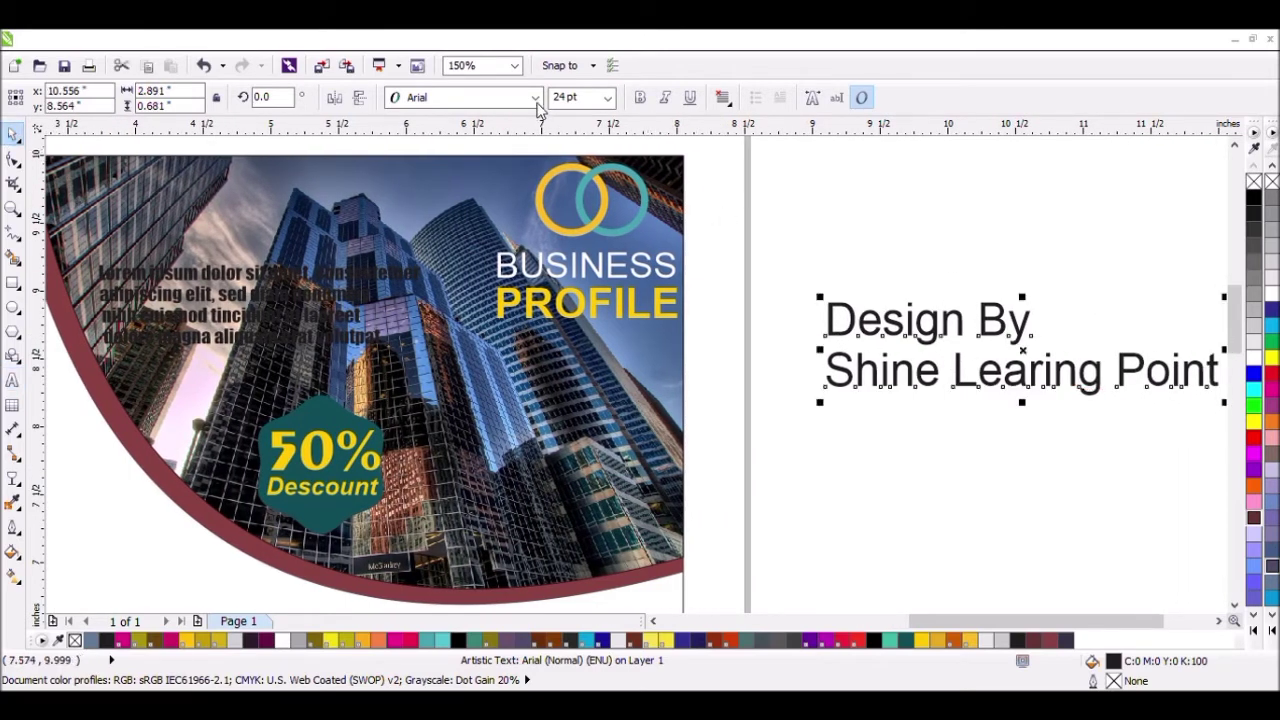
pyautogui.click(537, 104)
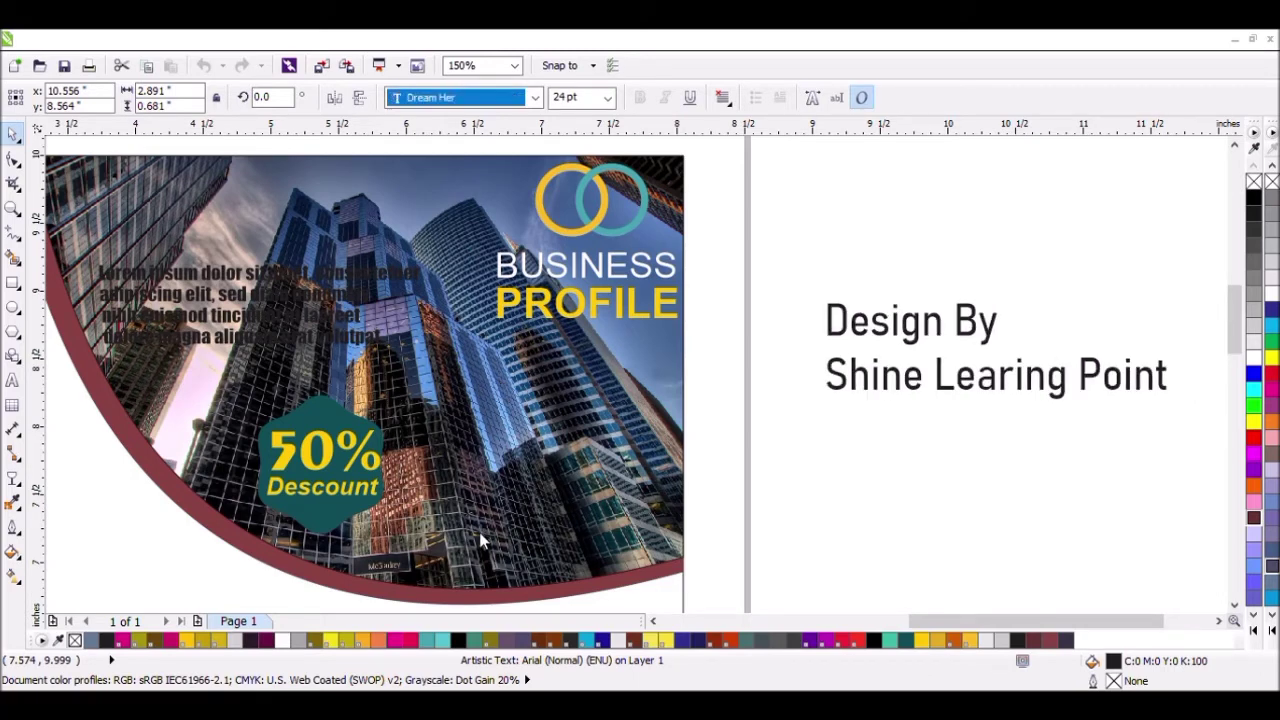
pyautogui.press('Return')
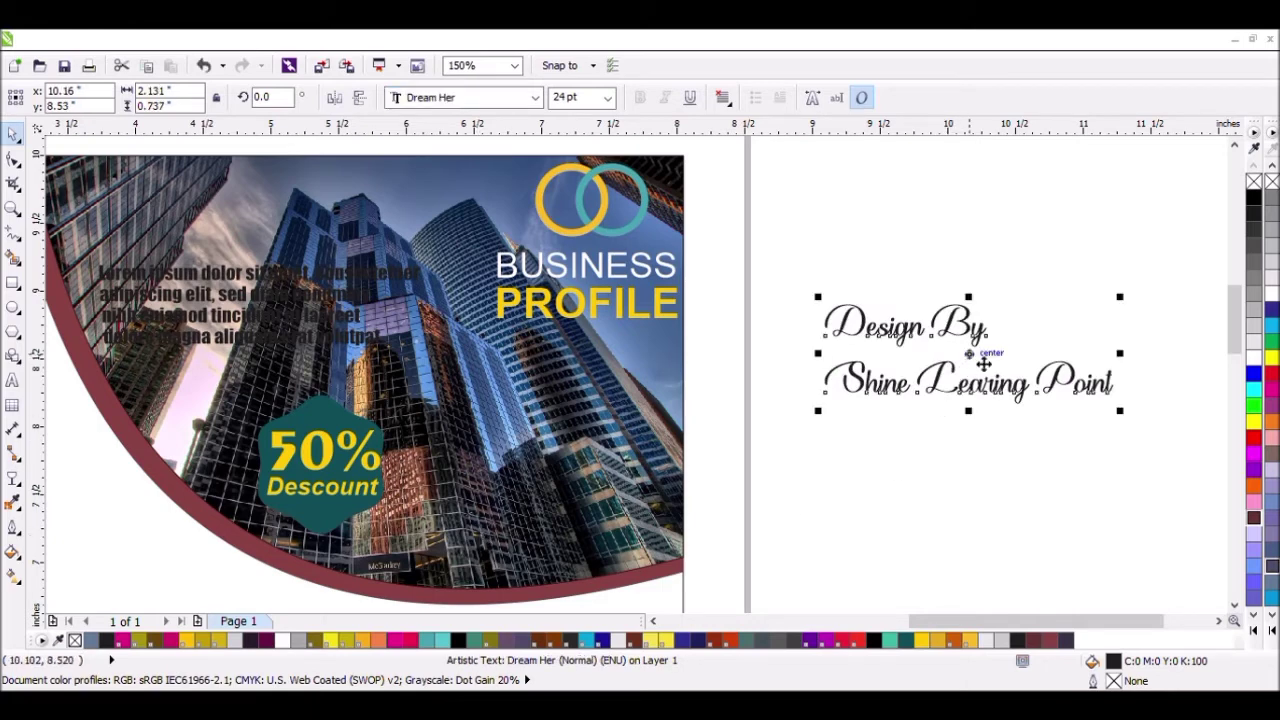
# Step: Break the Dream Her text apart into separate lines and center both lines on each other
pyautogui.hotkey('ctrl', 'k')
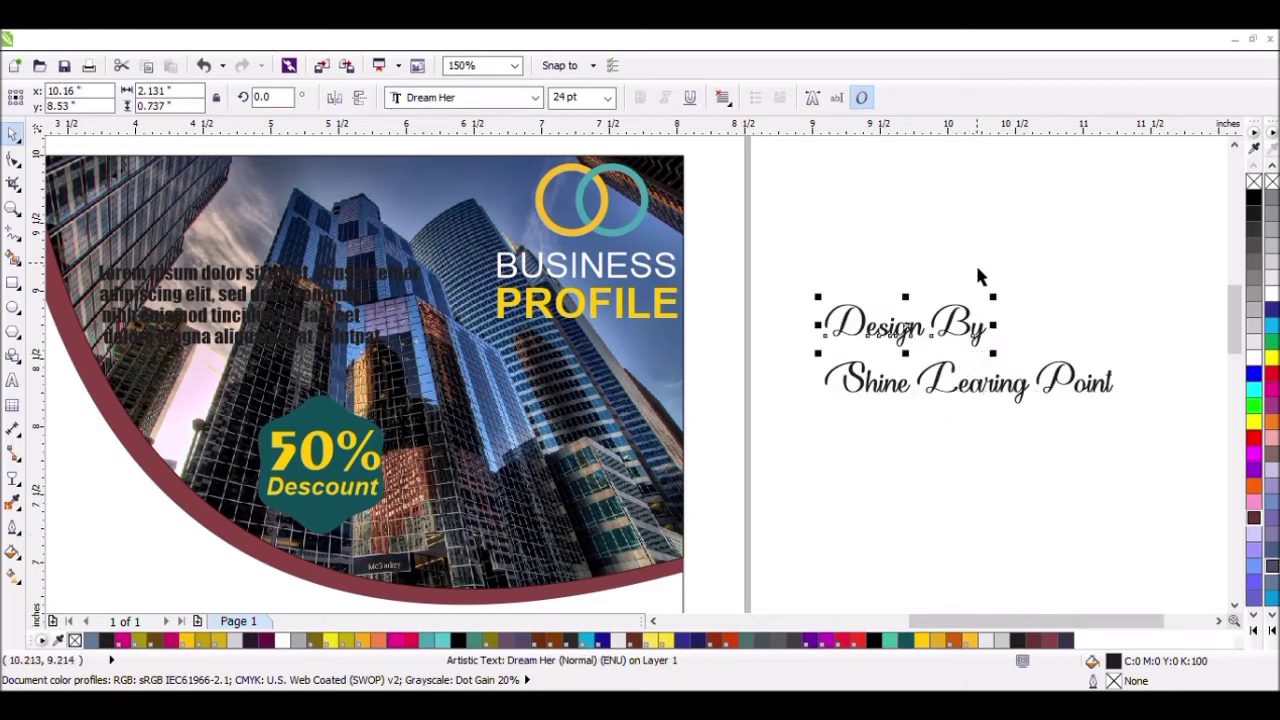
pyautogui.click(979, 277)
pyautogui.click(980, 334)
pyautogui.keyDown('shift'); pyautogui.click(975, 400); pyautogui.keyUp('shift')
pyautogui.press('c')
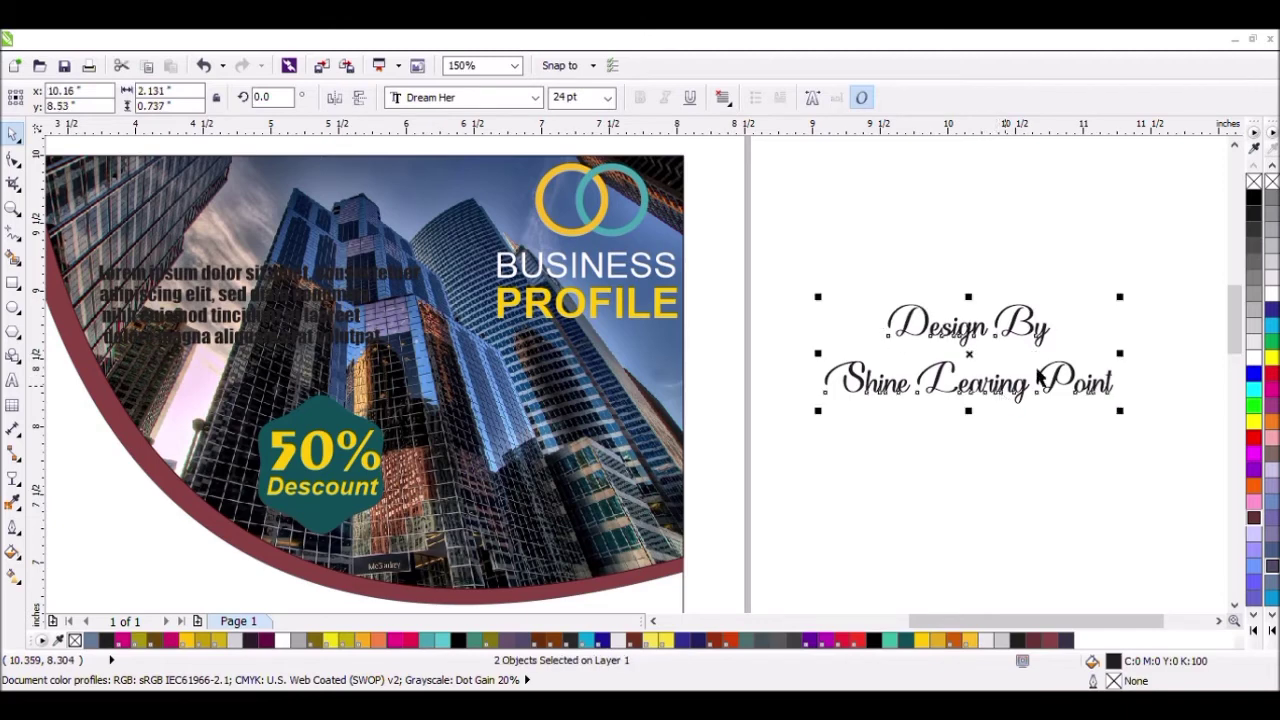
# Step: Convert both lines of the "Design By Shine Learing Point" credit to curves and place a copy on the header photo above the Lorem ipsum text
pyautogui.click(1157, 266)
pyautogui.moveTo(1157, 266); pyautogui.dragTo(752, 450)
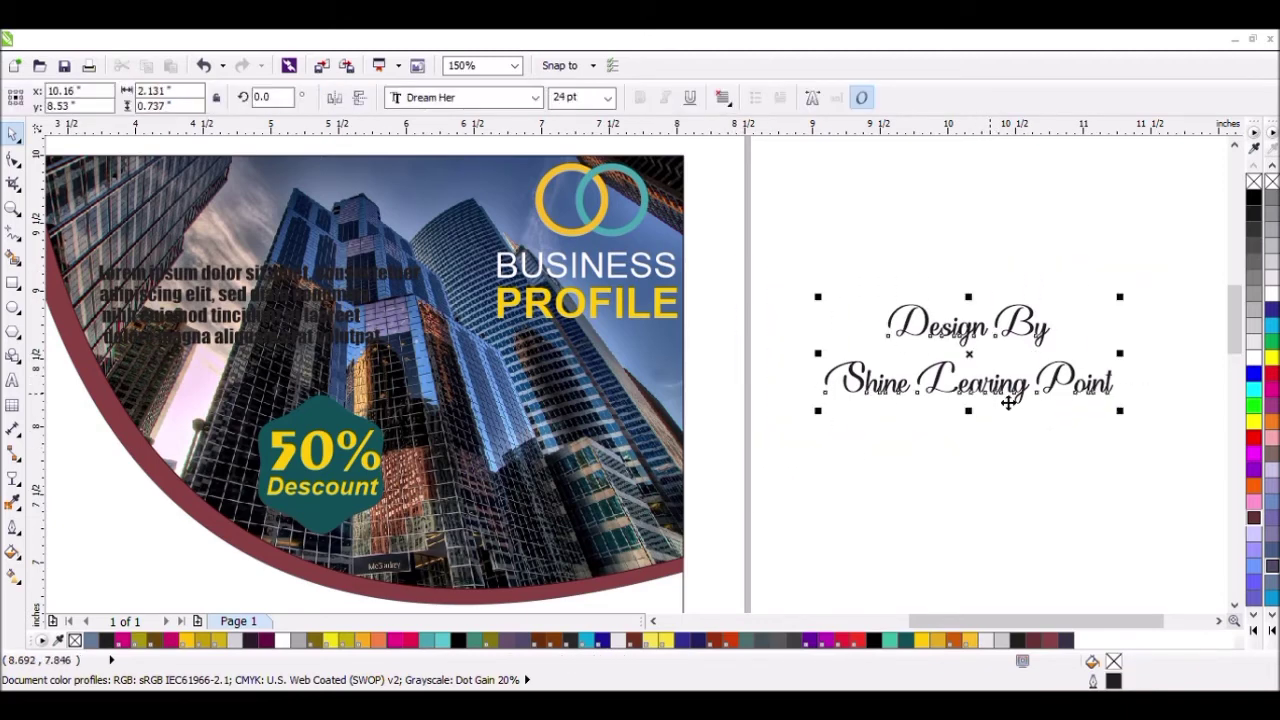
pyautogui.hotkey('ctrl', 'q')
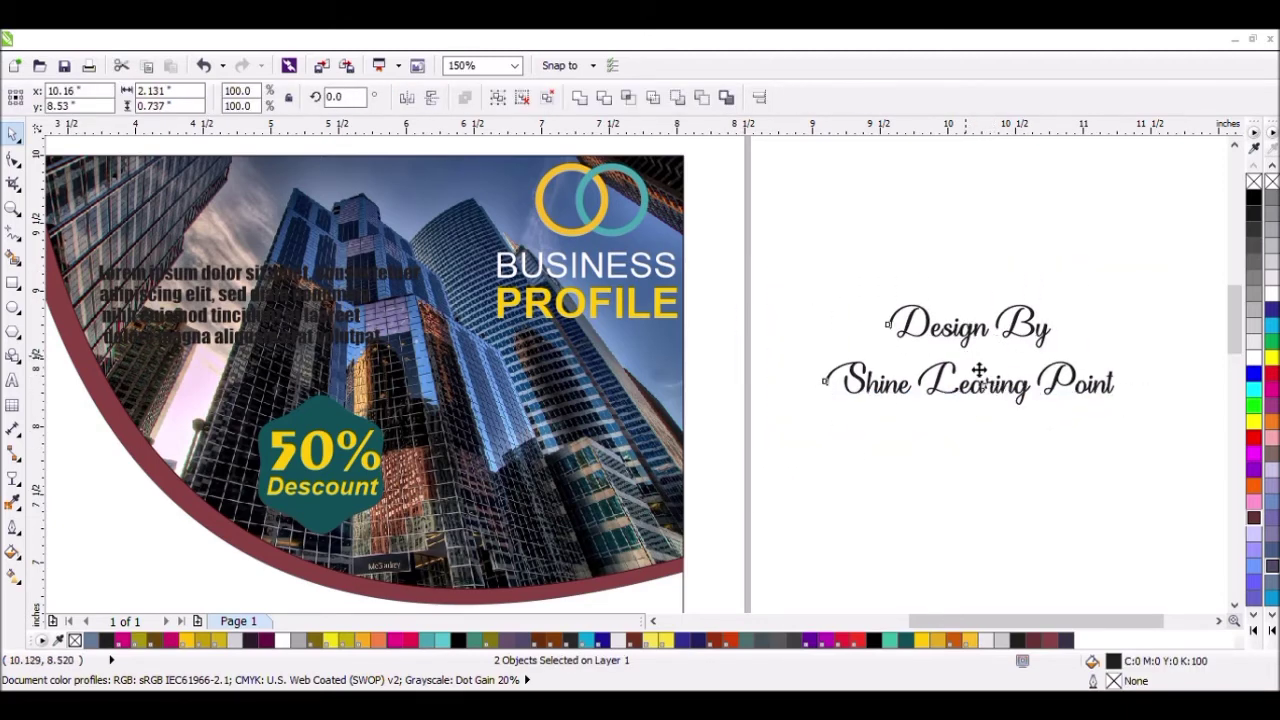
pyautogui.moveTo(979, 372); pyautogui.dragTo(222, 212)
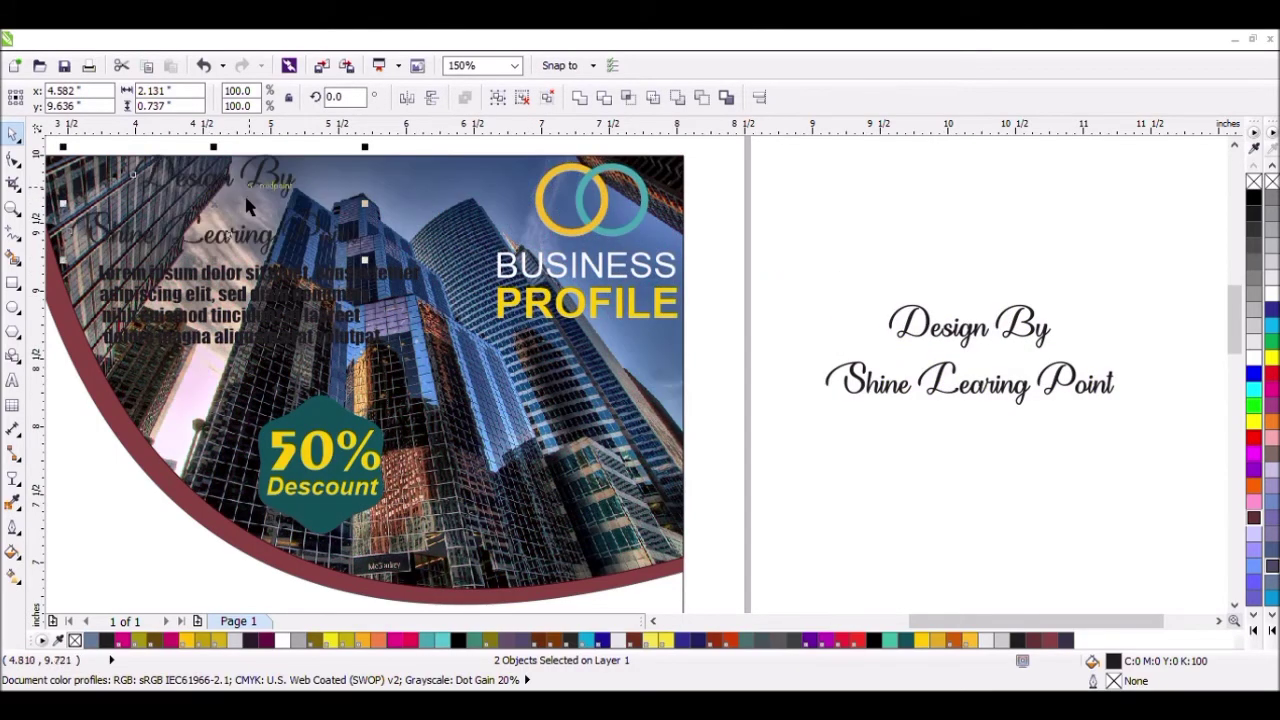
pyautogui.scroll(-1, 248, 204)
pyautogui.click(94, 151)
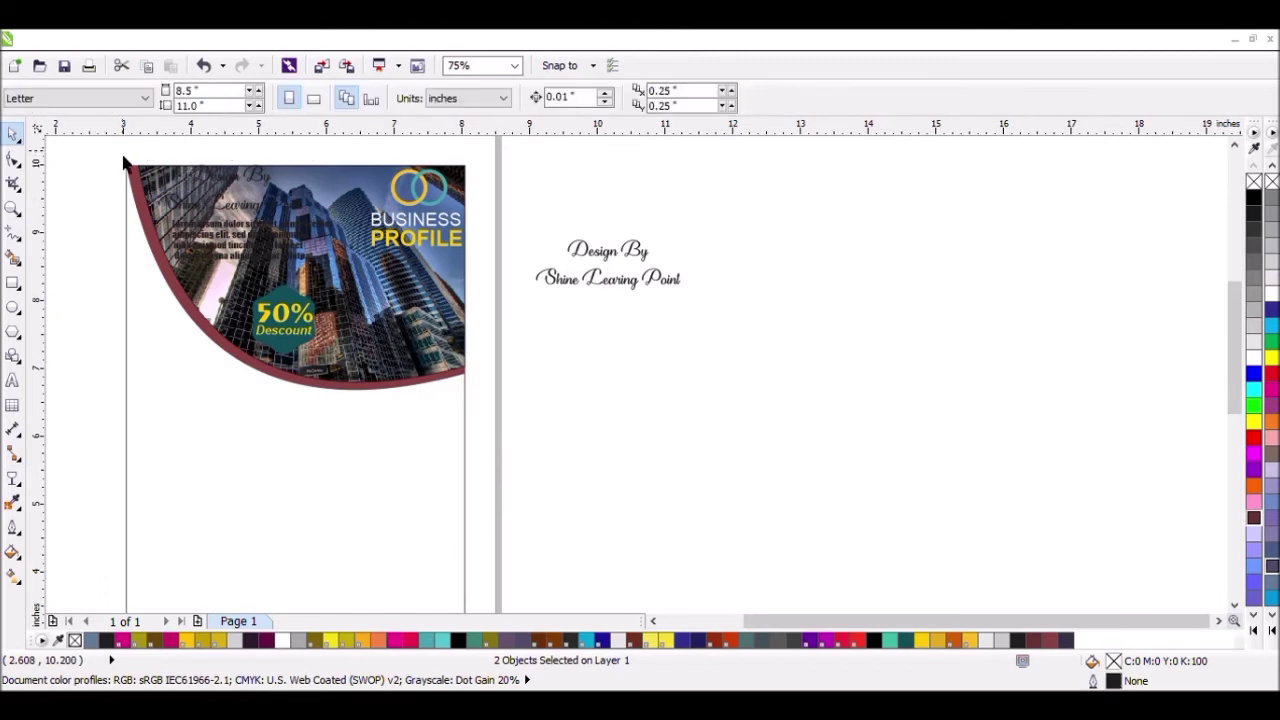
# Step: Move the header's Lorem ipsum text group slightly down to open more space below the credit
pyautogui.scroll(1, 94, 151)
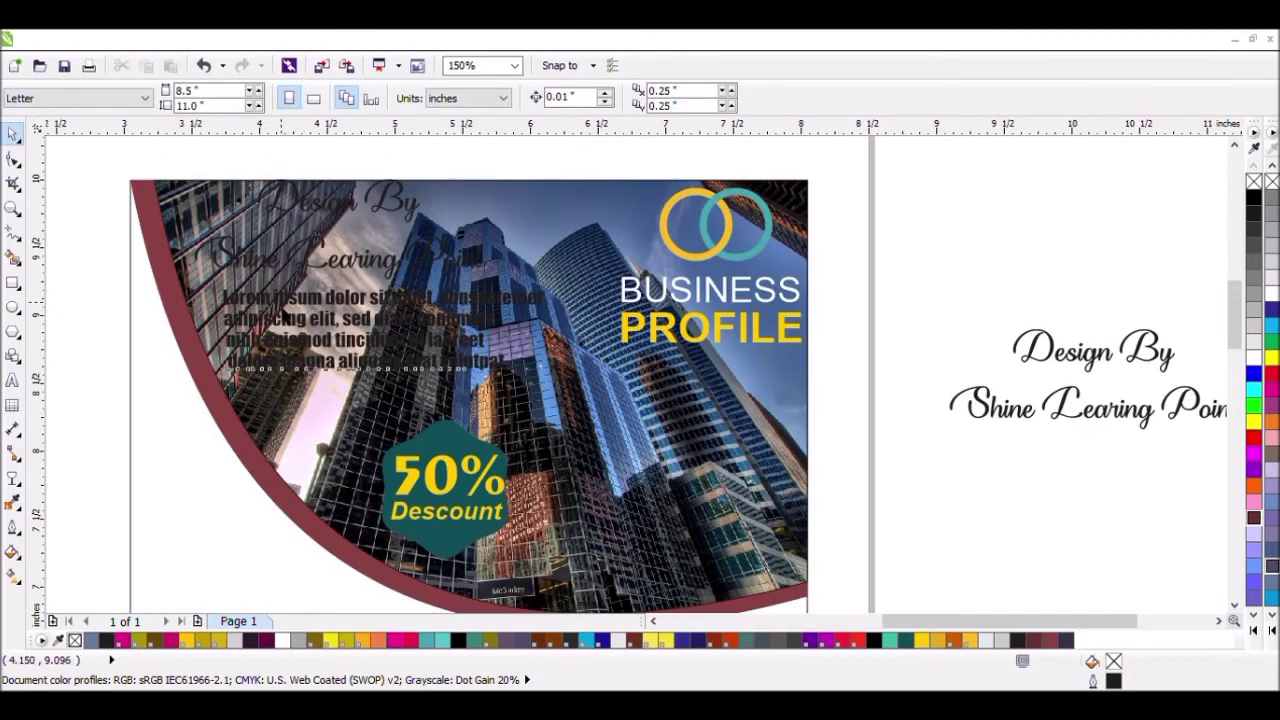
pyautogui.click(280, 305)
pyautogui.moveTo(377, 331); pyautogui.dragTo(377, 354)
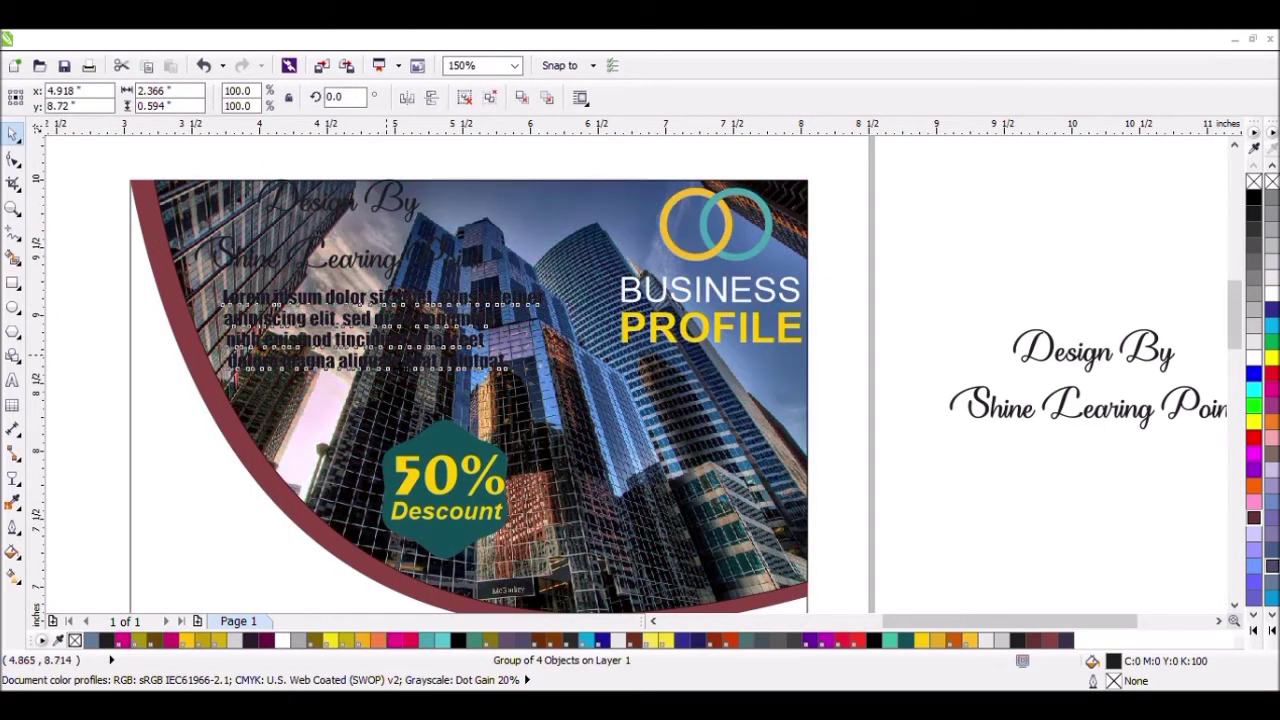
# Step: Move the header's "Design By" line down closer to "Shine Learing Point" and group the two lines
pyautogui.click(404, 220)
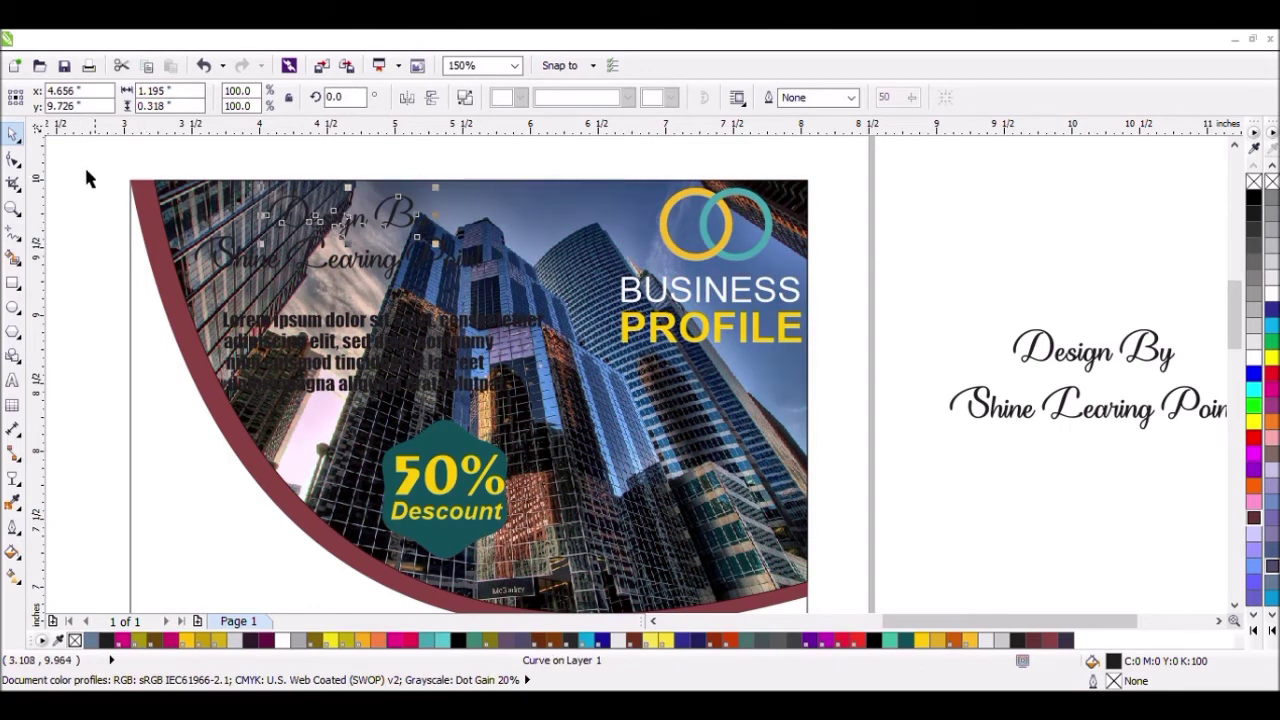
pyautogui.keyDown('shift'); pyautogui.click(397, 263); pyautogui.keyUp('shift')
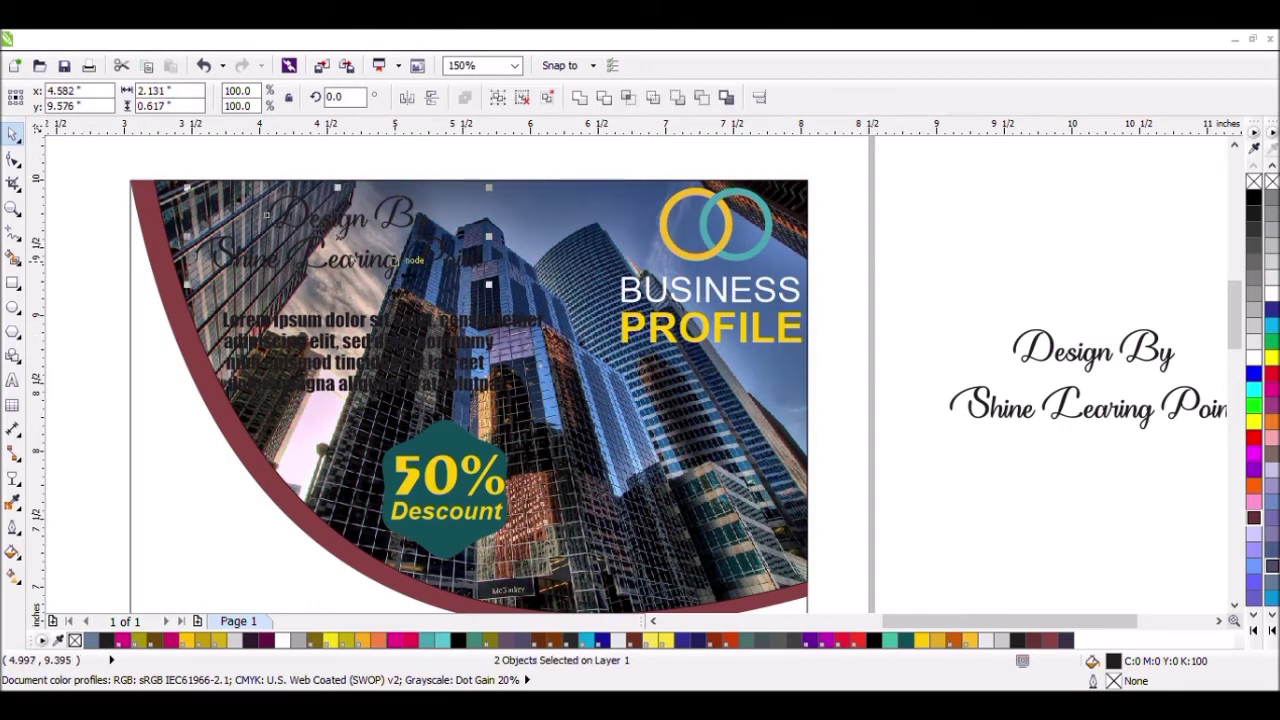
pyautogui.moveTo(170, 158); pyautogui.dragTo(540, 322)
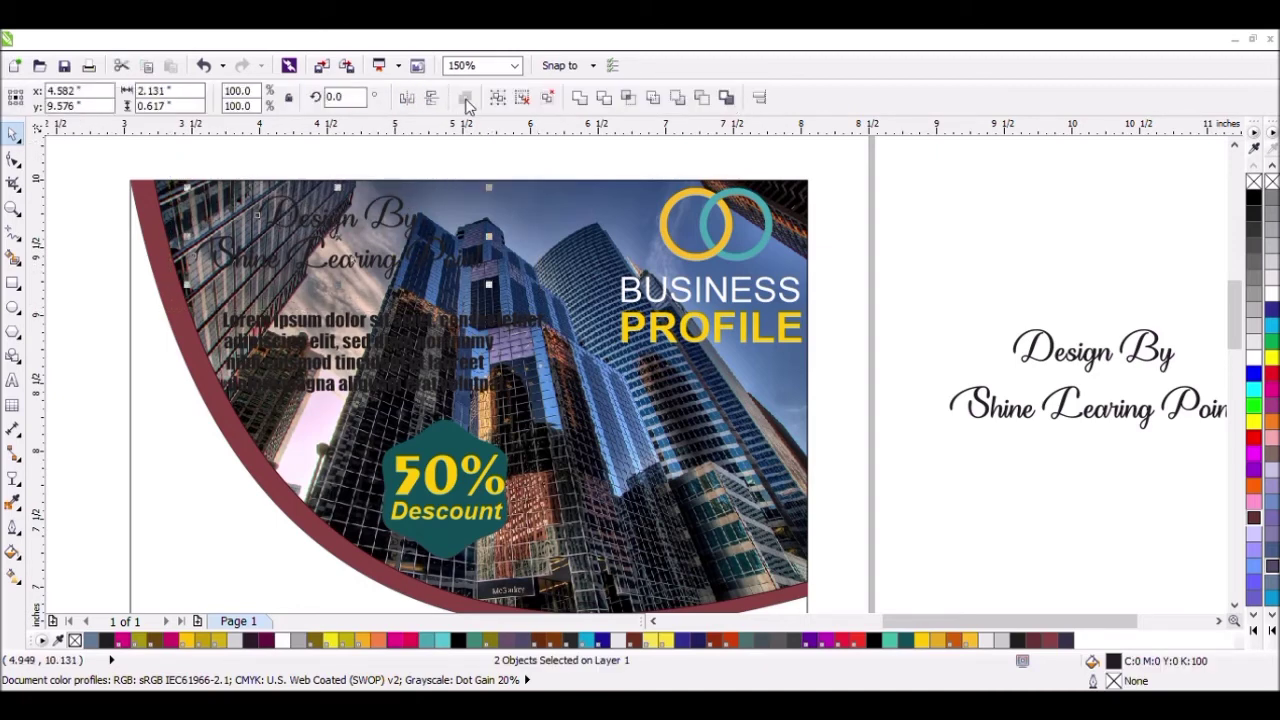
pyautogui.click(497, 98)
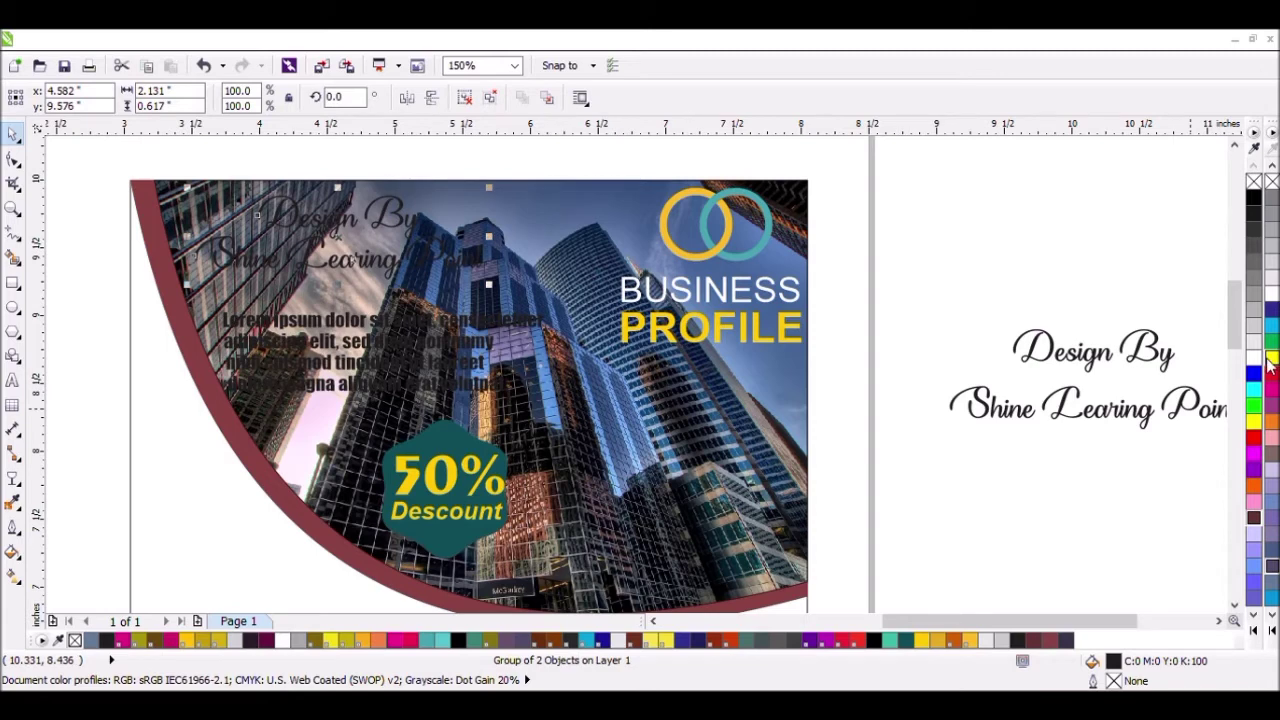
# Step: Fill the header's credit group with yellow and the Lorem ipsum text group with white
pyautogui.click(1270, 358)
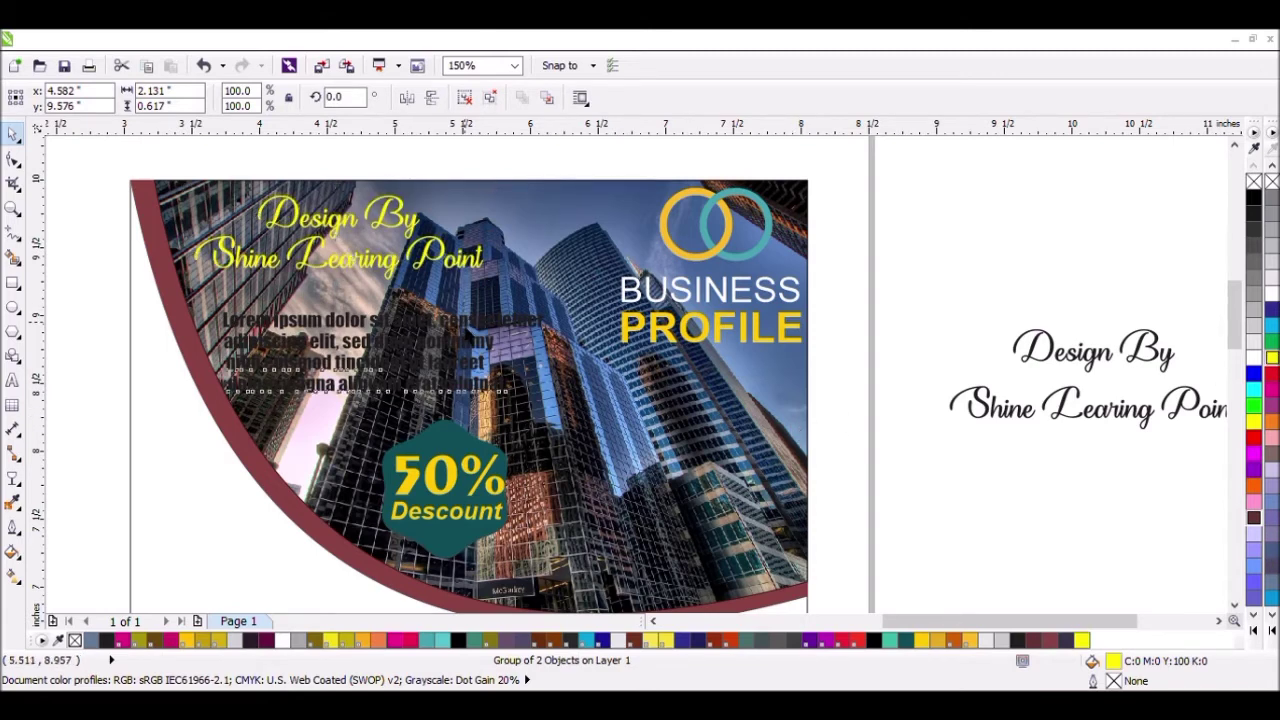
pyautogui.click(466, 338)
pyautogui.click(1270, 373)
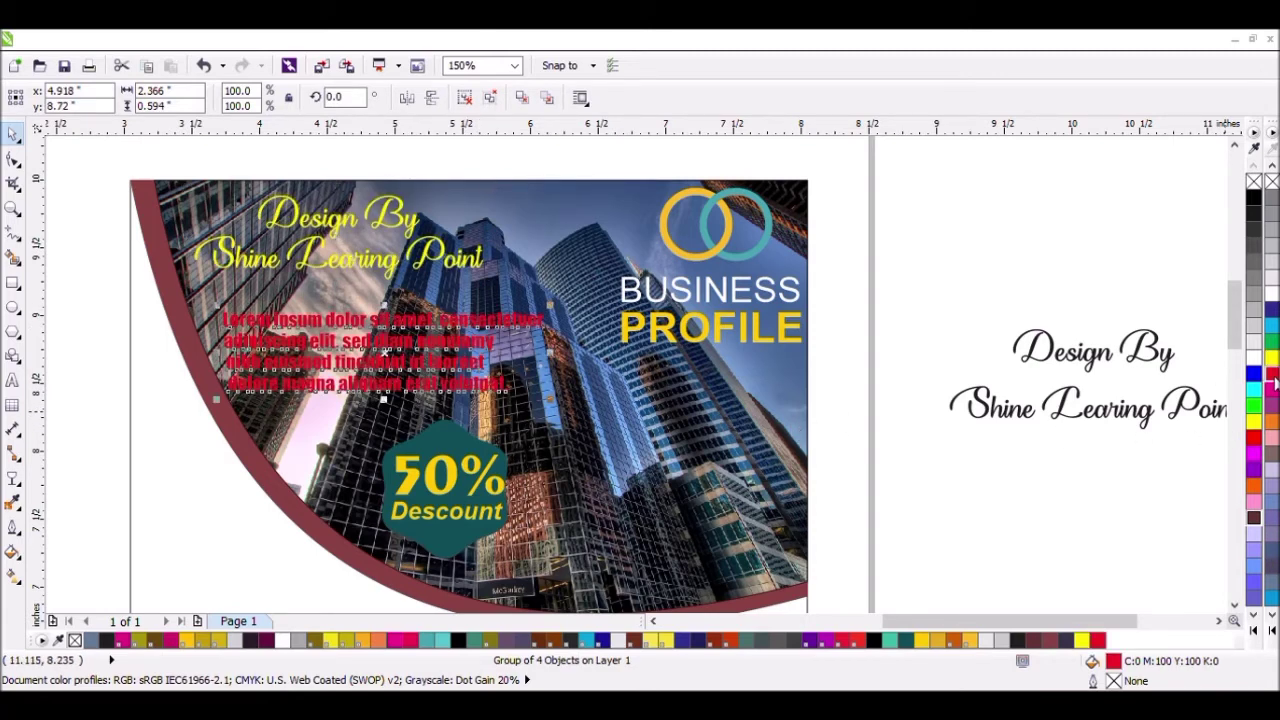
pyautogui.click(1272, 388)
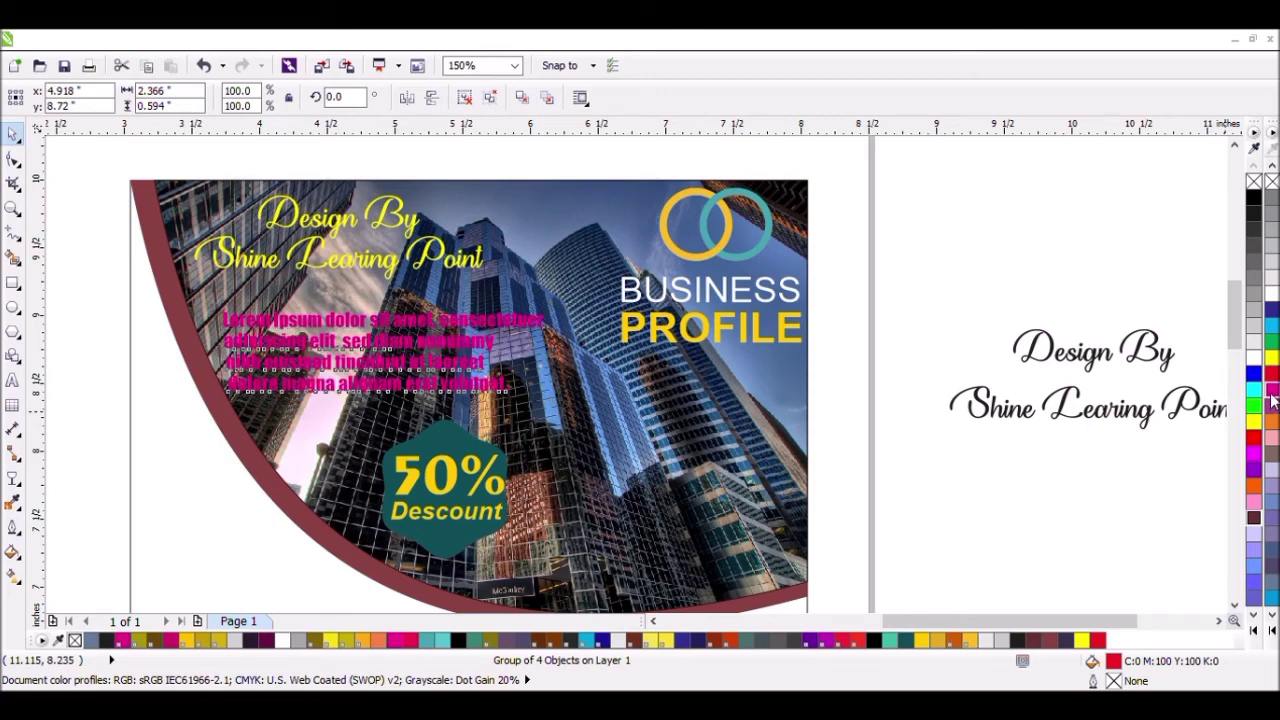
pyautogui.click(1271, 342)
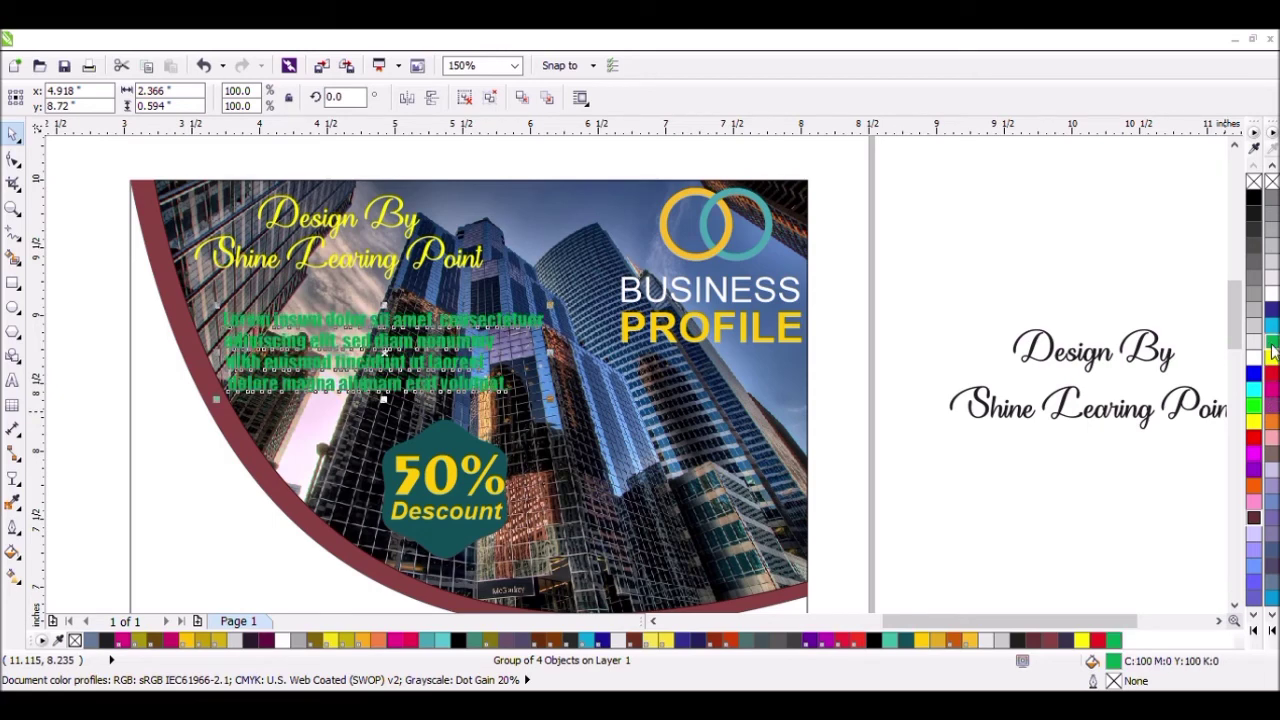
pyautogui.click(1254, 358)
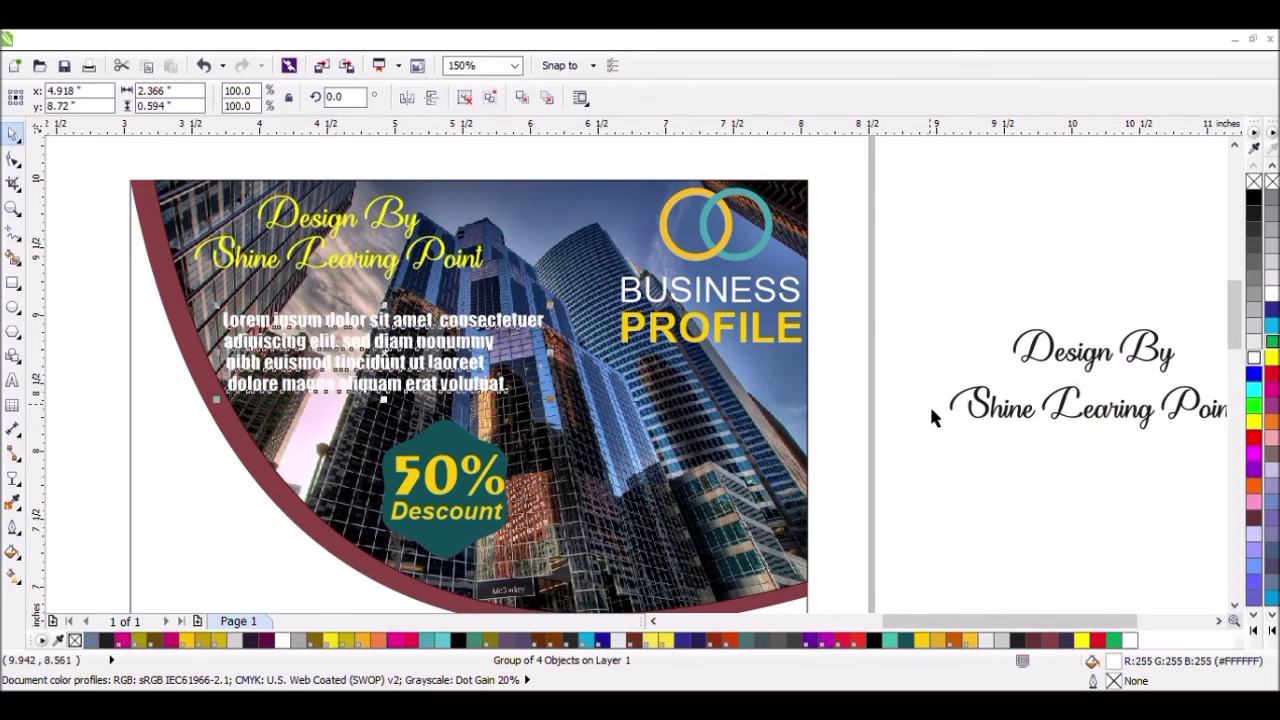
pyautogui.click(899, 396)
# Step: Center the yellow credit group horizontally on the white Lorem ipsum text group
pyautogui.scroll(-2, 900, 400)
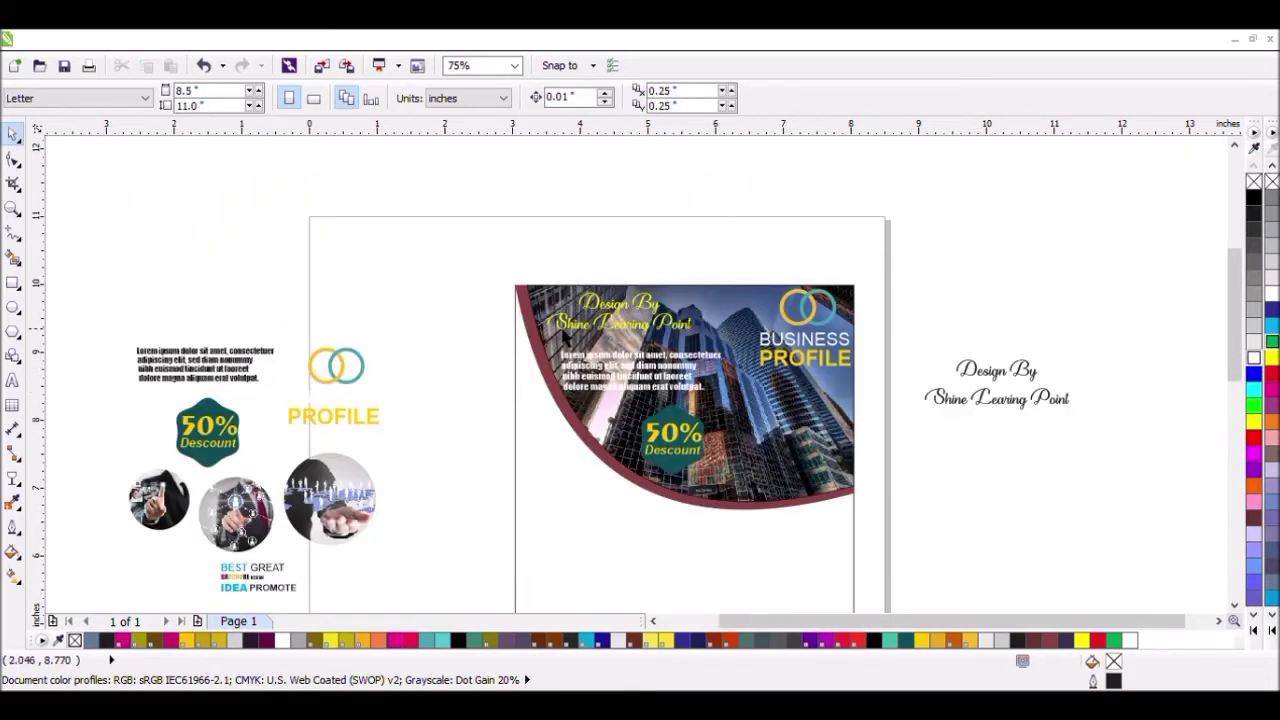
pyautogui.click(634, 325)
pyautogui.keyDown('shift'); pyautogui.click(680, 383); pyautogui.keyUp('shift')
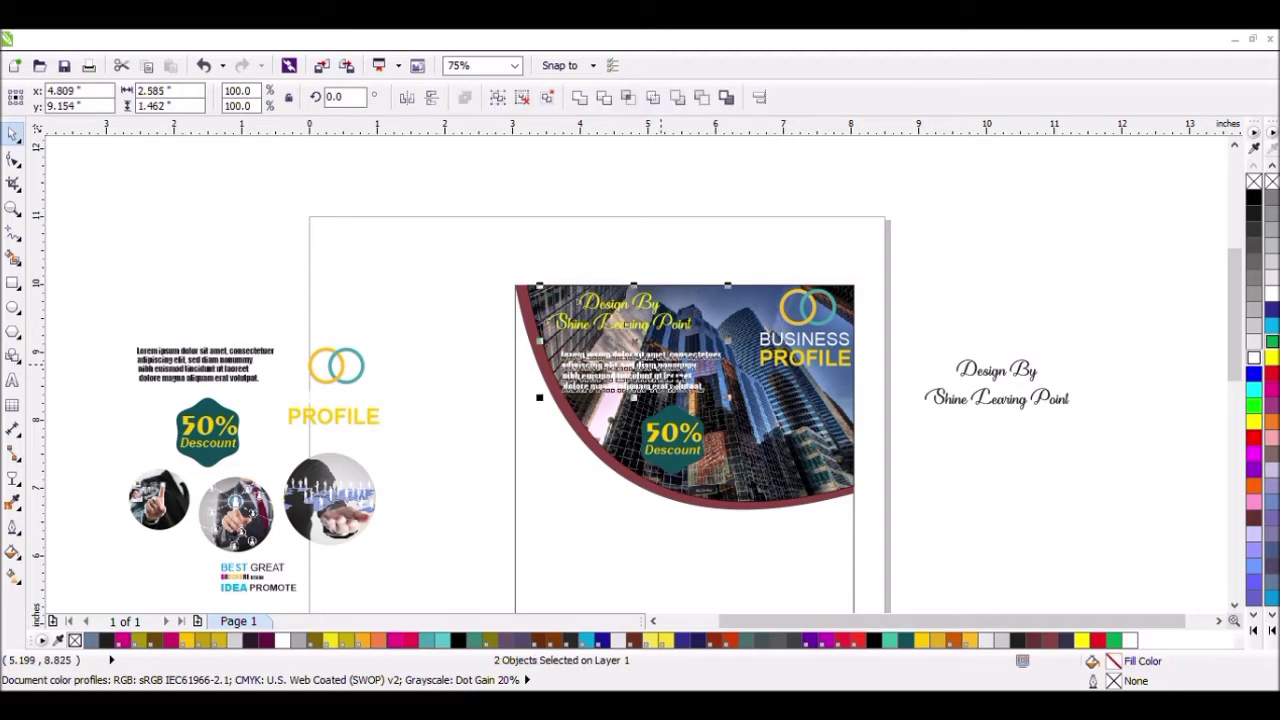
pyautogui.click(667, 230)
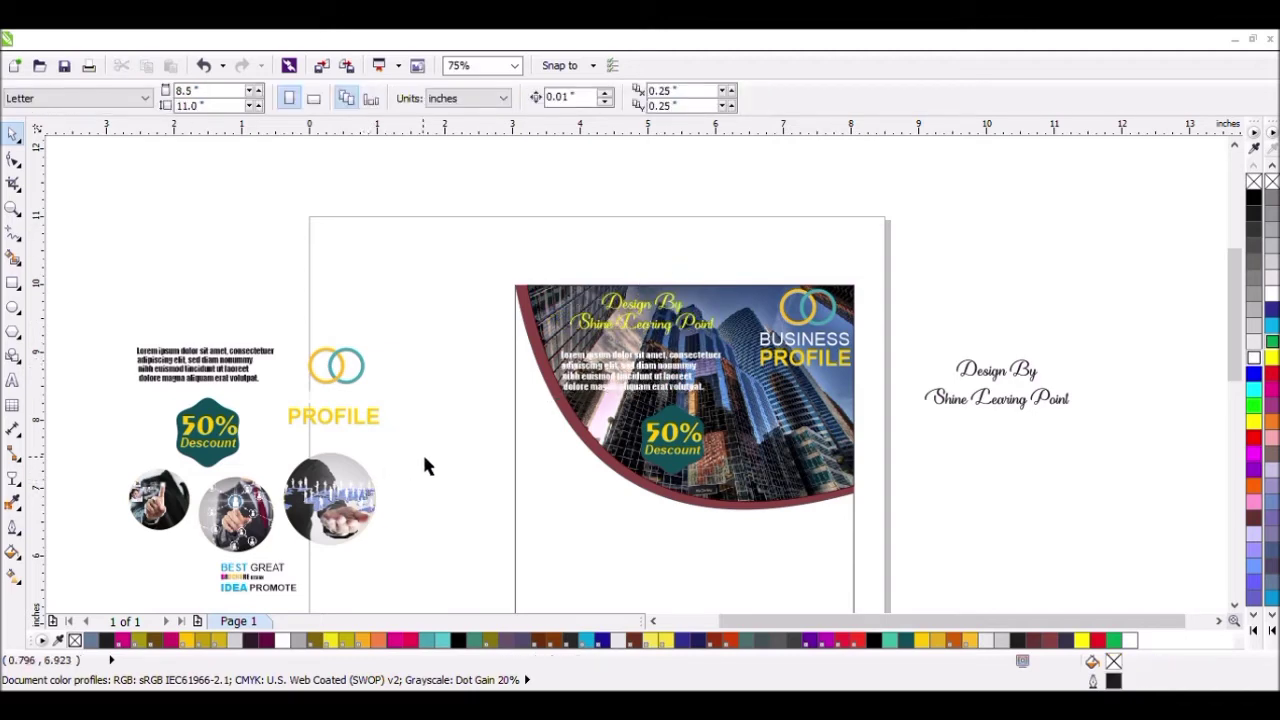
# Step: Move the group of three circular photos onto the header's curved lower edge and bring it to the front
pyautogui.moveTo(434, 442); pyautogui.dragTo(100, 554)
pyautogui.moveTo(259, 518); pyautogui.dragTo(732, 502)
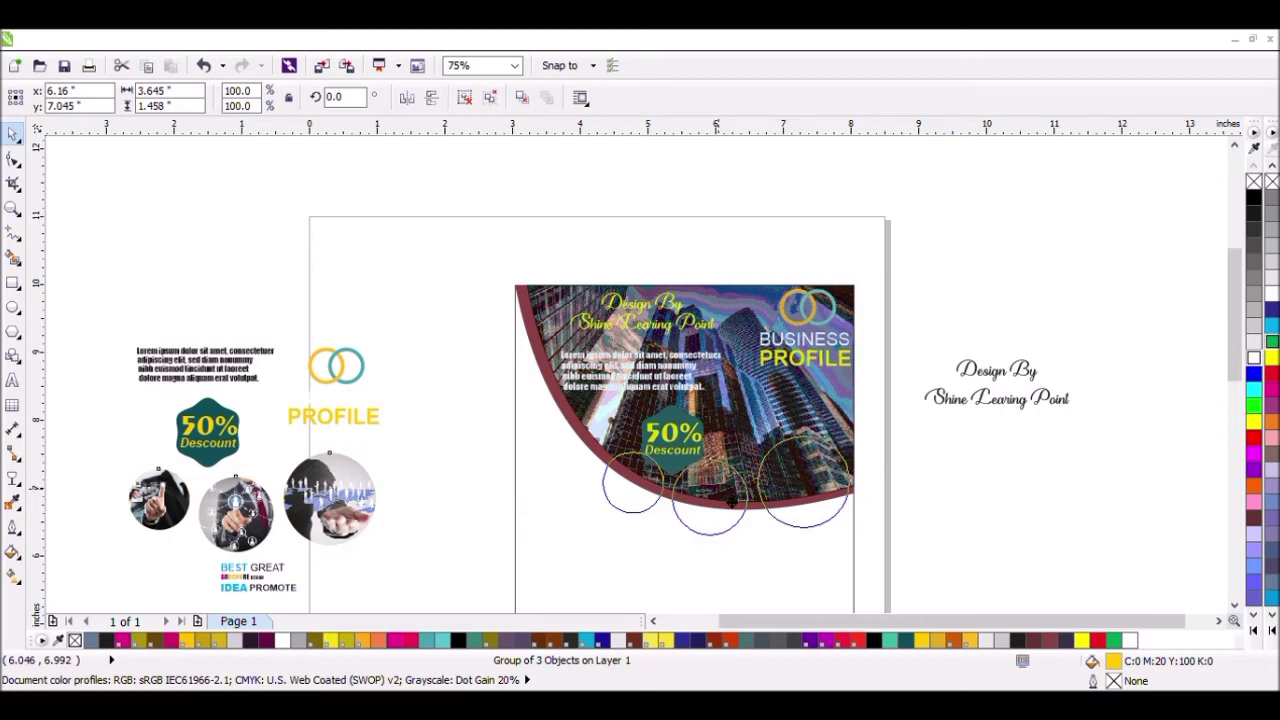
pyautogui.moveTo(733, 502); pyautogui.dragTo(734, 505)
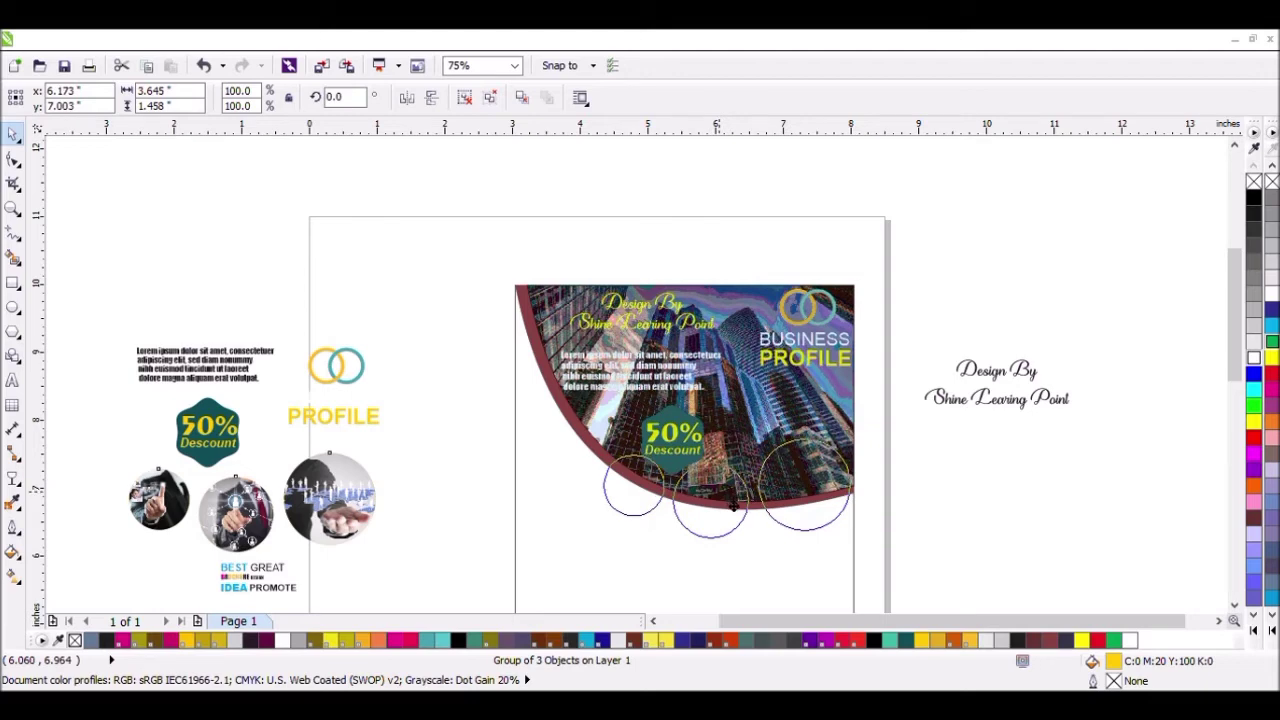
pyautogui.moveTo(734, 506); pyautogui.dragTo(734, 514)
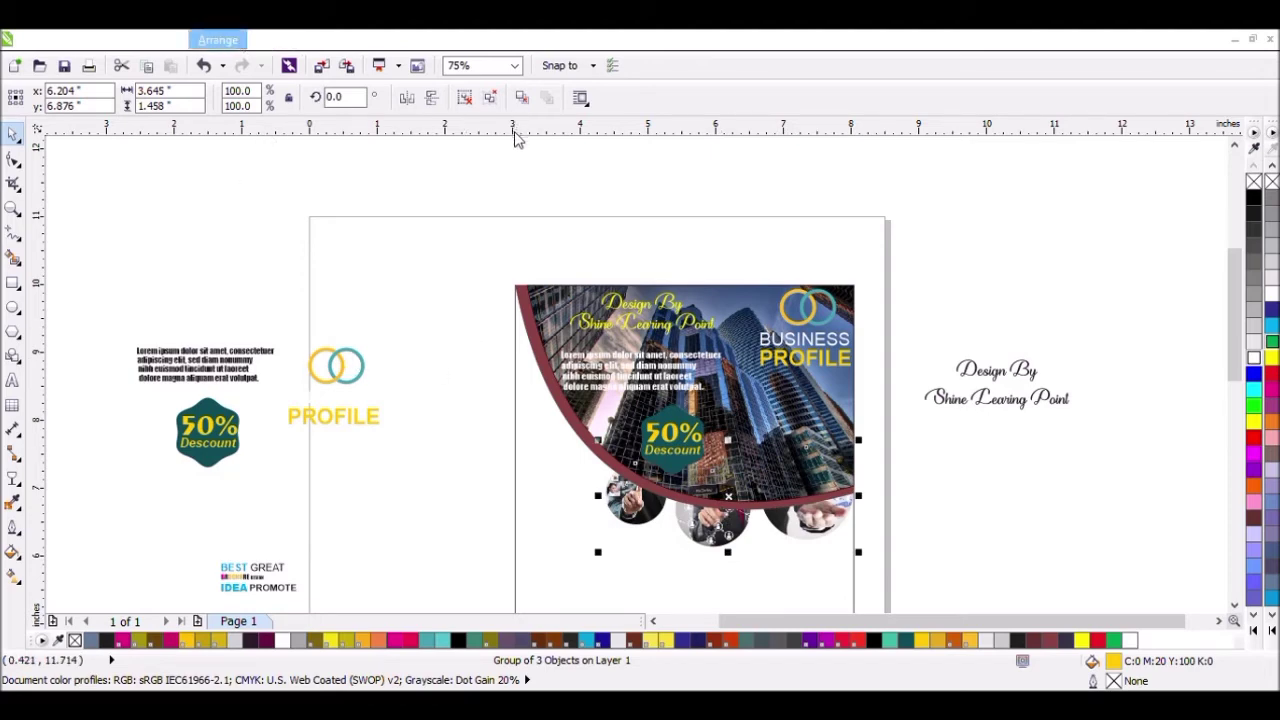
pyautogui.click(917, 264)
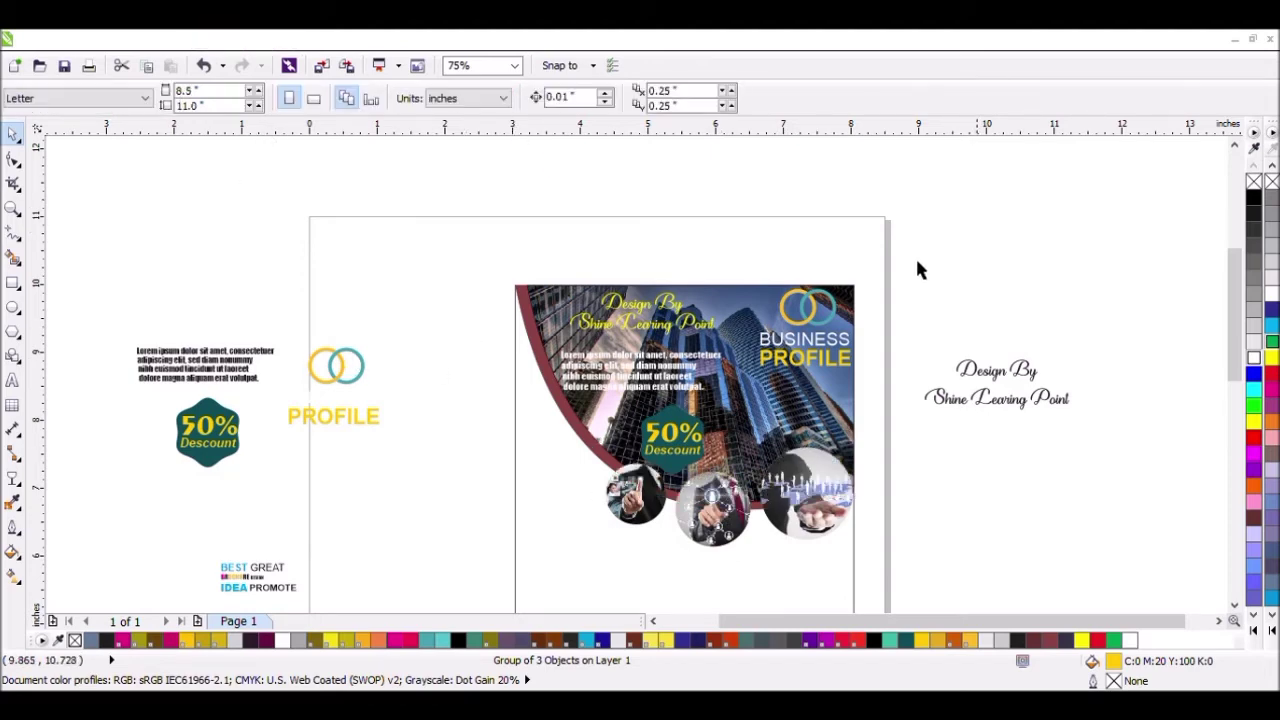
# Step: Move the header's 50% discount badge up and right to about x 6.43, y 8.03 in, clear of the circular photos
pyautogui.click(666, 444)
pyautogui.scroll(2, 666, 444)
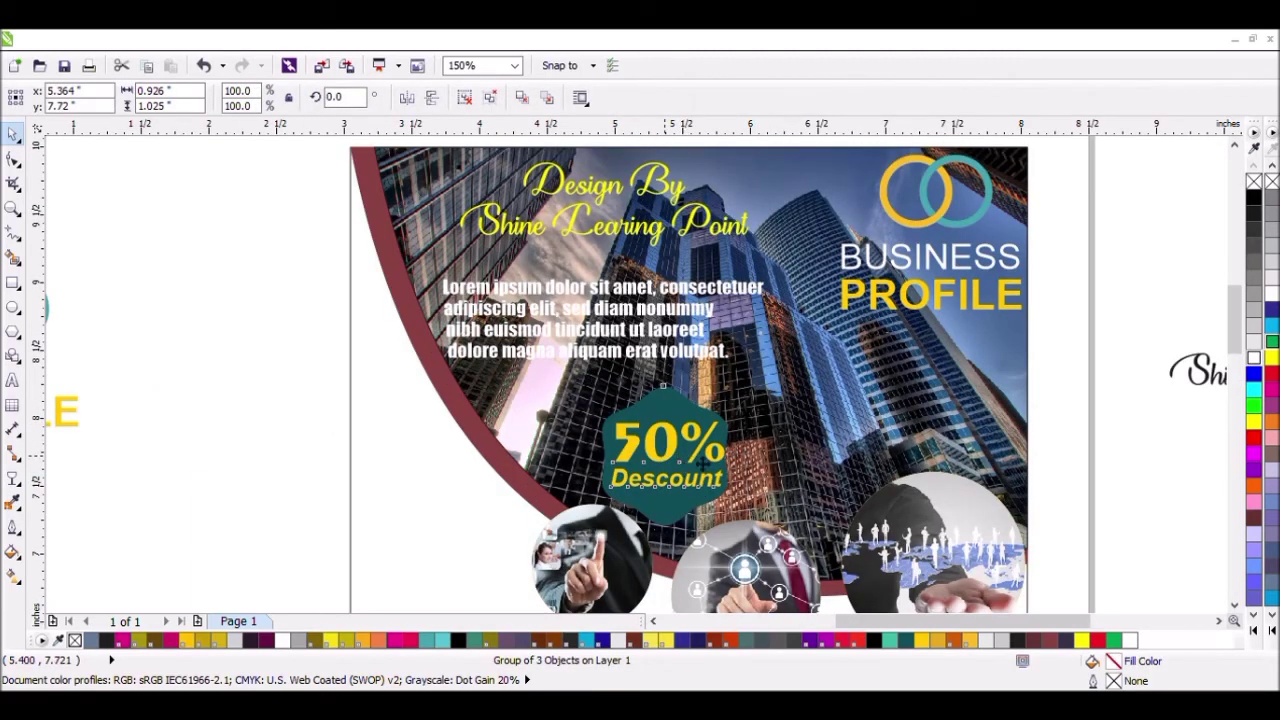
pyautogui.moveTo(702, 464); pyautogui.dragTo(823, 425)
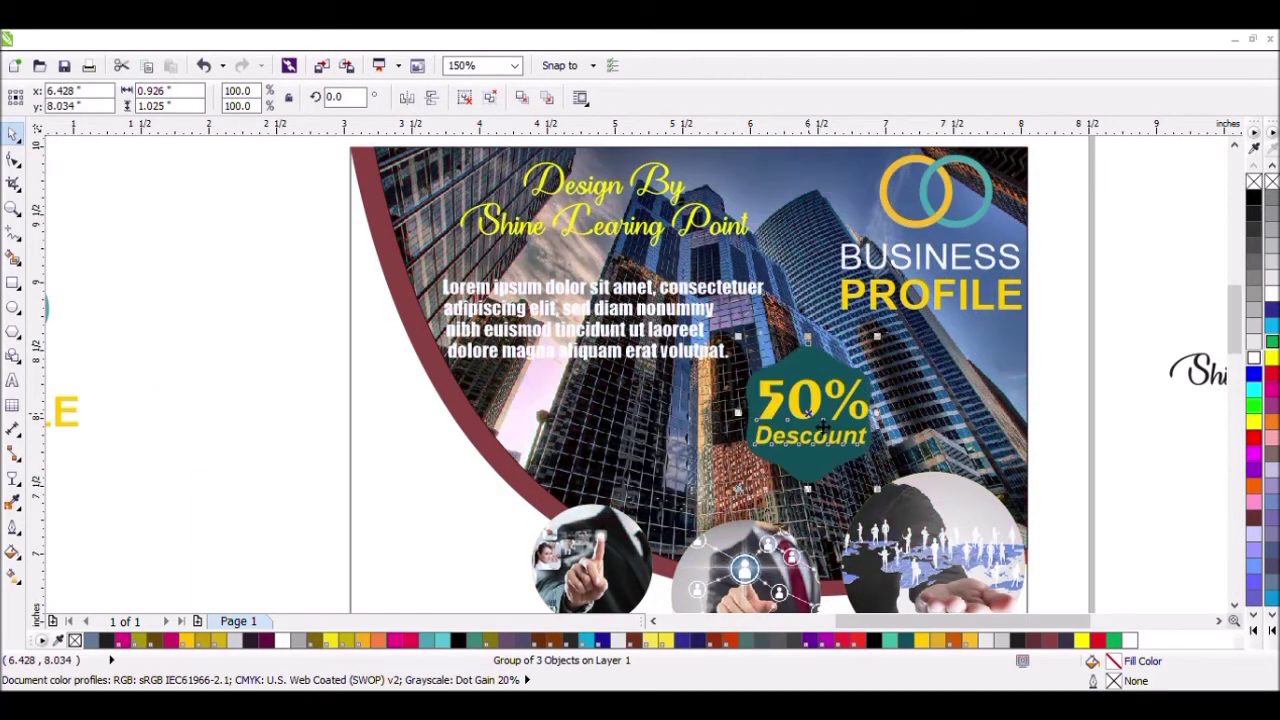
pyautogui.click(1115, 347)
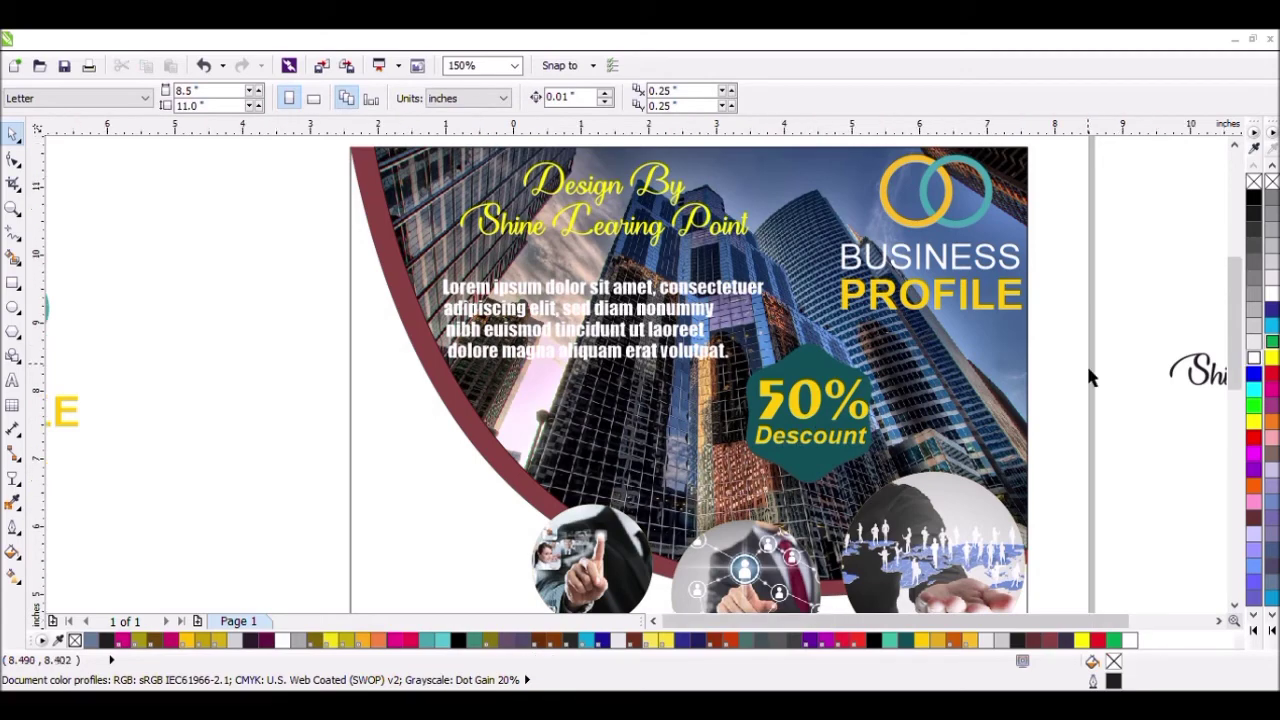
# Step: Delete the leftover Lorem ipsum text, discount badge, rings logo and PROFILE title beside the flyer
pyautogui.scroll(-2, 1088, 366)
pyautogui.scroll(-3, 1158, 540)
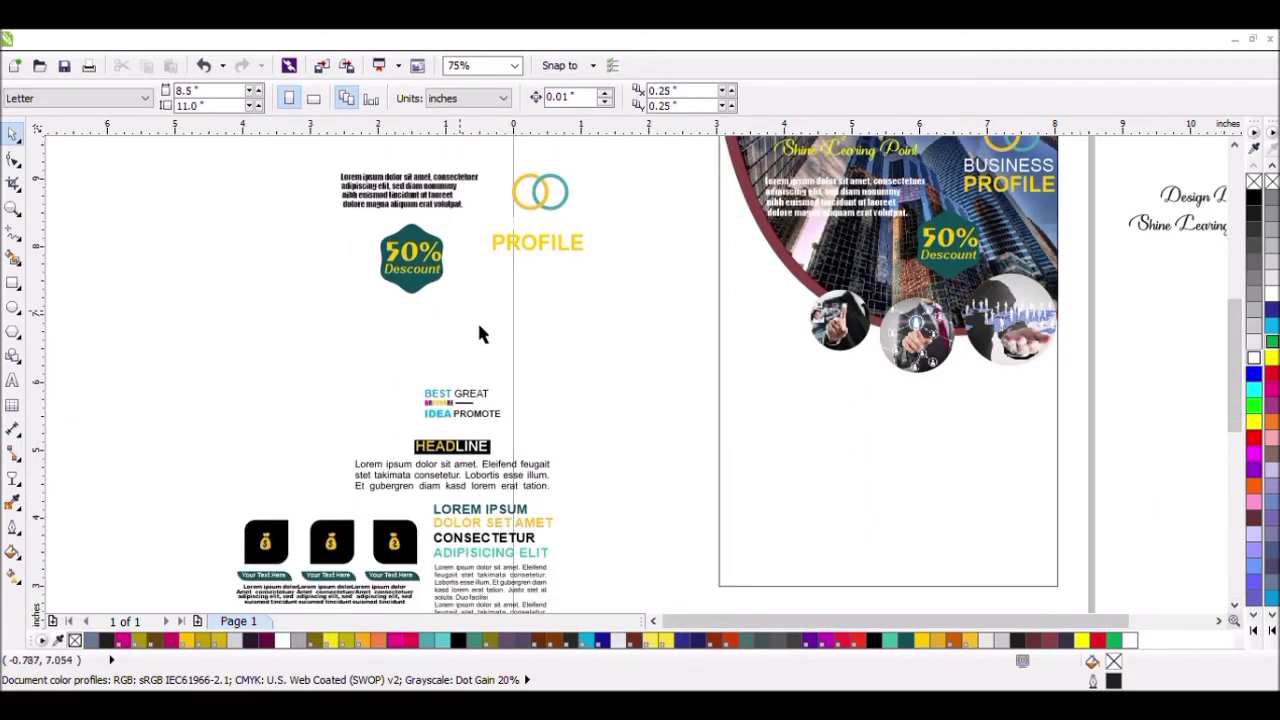
pyautogui.moveTo(620, 152); pyautogui.dragTo(315, 324)
pyautogui.press('Delete')
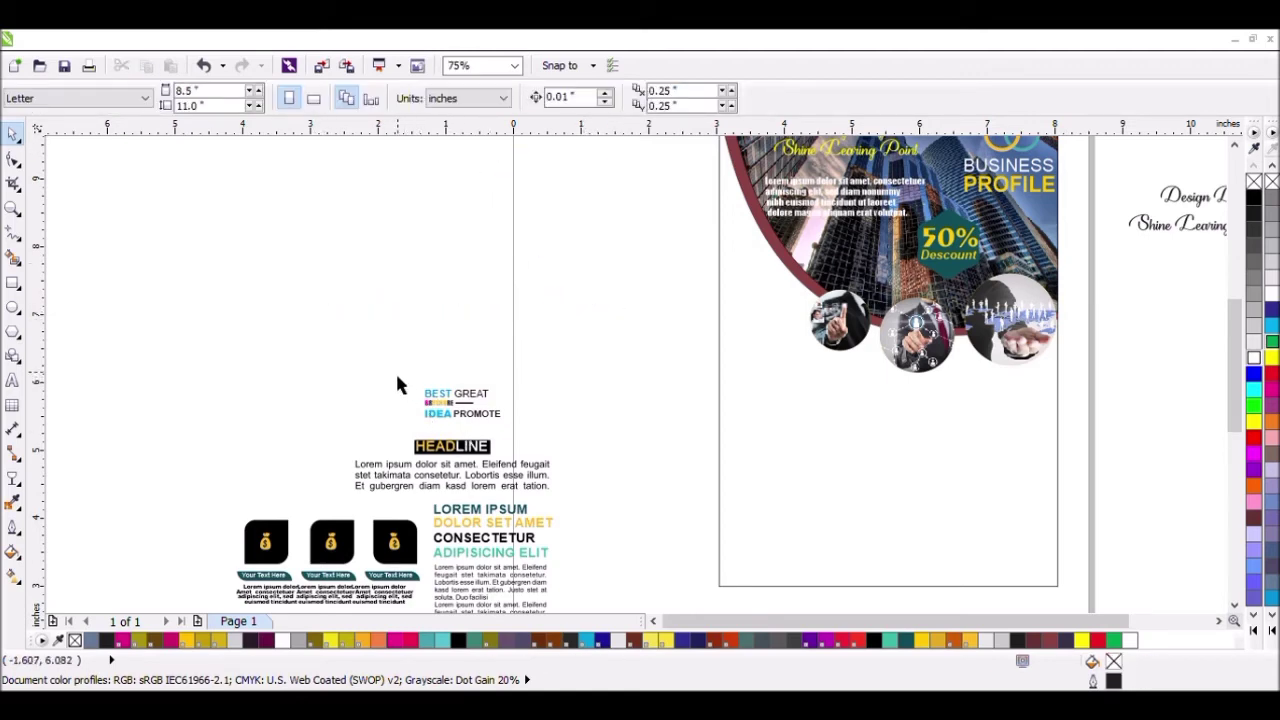
# Step: Move the "BEST GREAT IDEA PROMOTE" group onto the flyer beside the circular photos and scale it to about 1.09 × 0.40 in
pyautogui.moveTo(396, 371); pyautogui.dragTo(539, 447)
pyautogui.moveTo(471, 416); pyautogui.dragTo(771, 310)
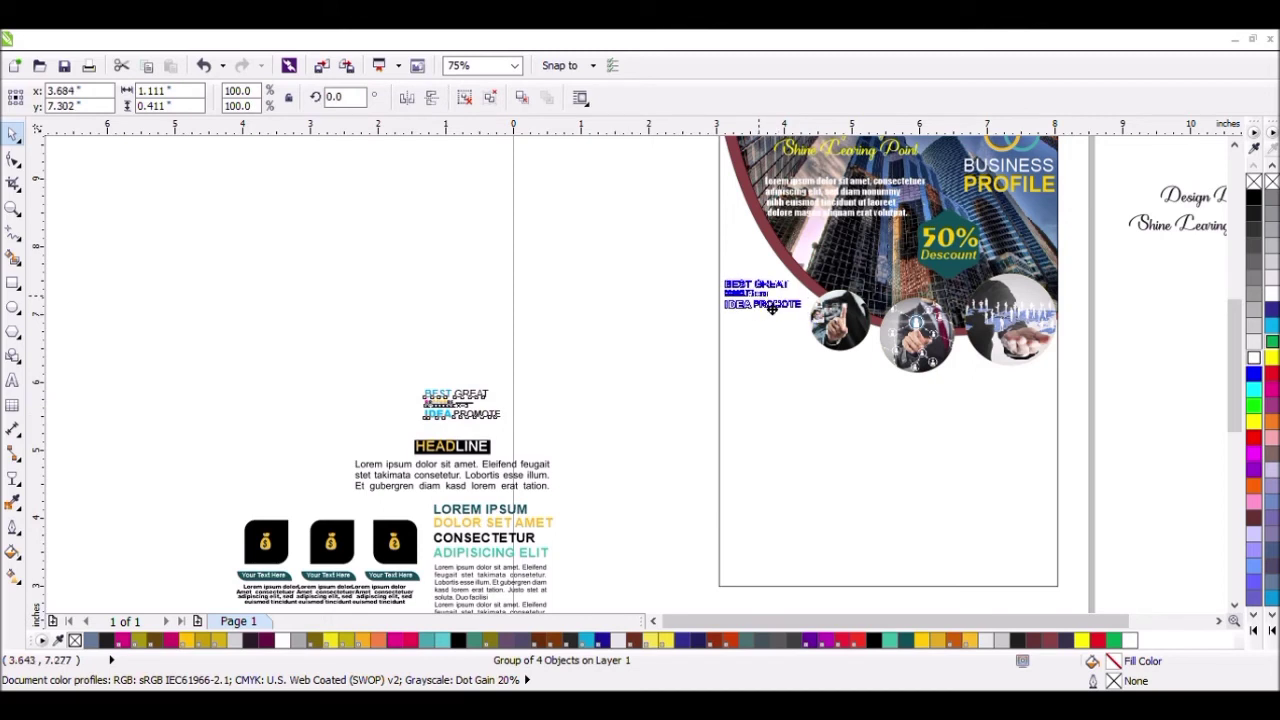
pyautogui.moveTo(772, 309); pyautogui.dragTo(801, 307)
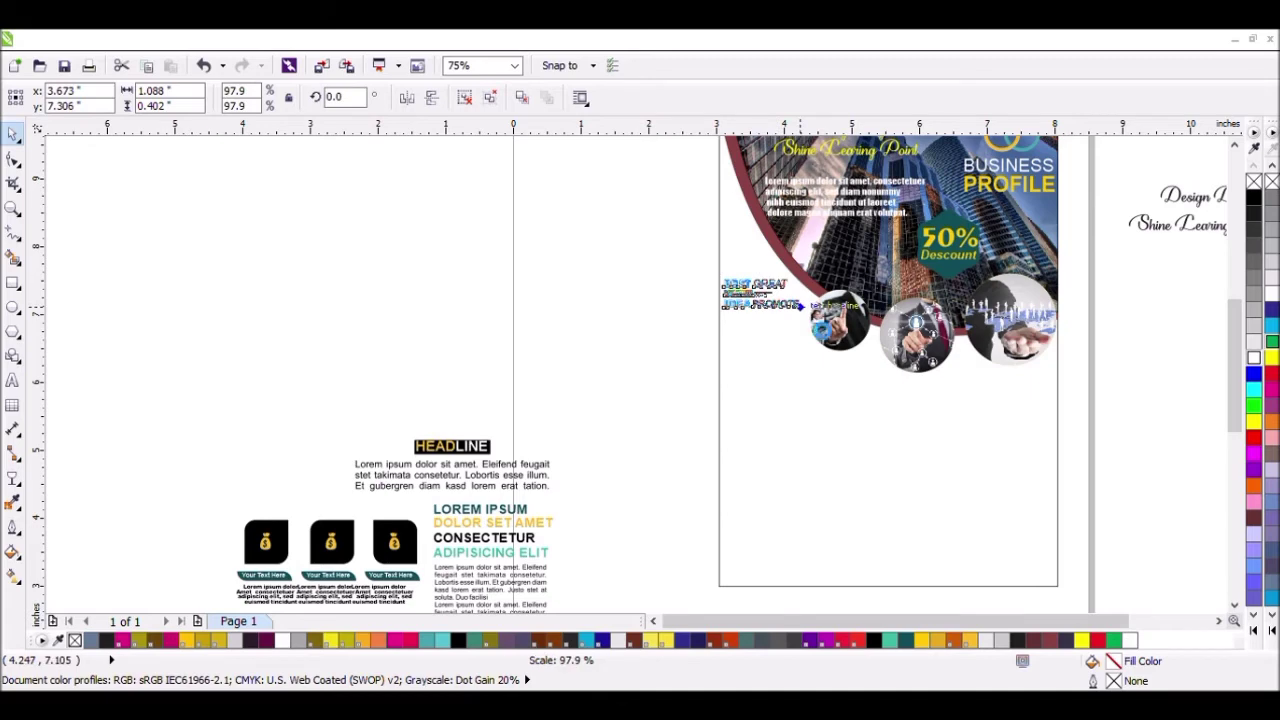
# Step: Fill the 5 × 7 in flyer background rectangle with dark brown (#663333)
pyautogui.click(975, 548)
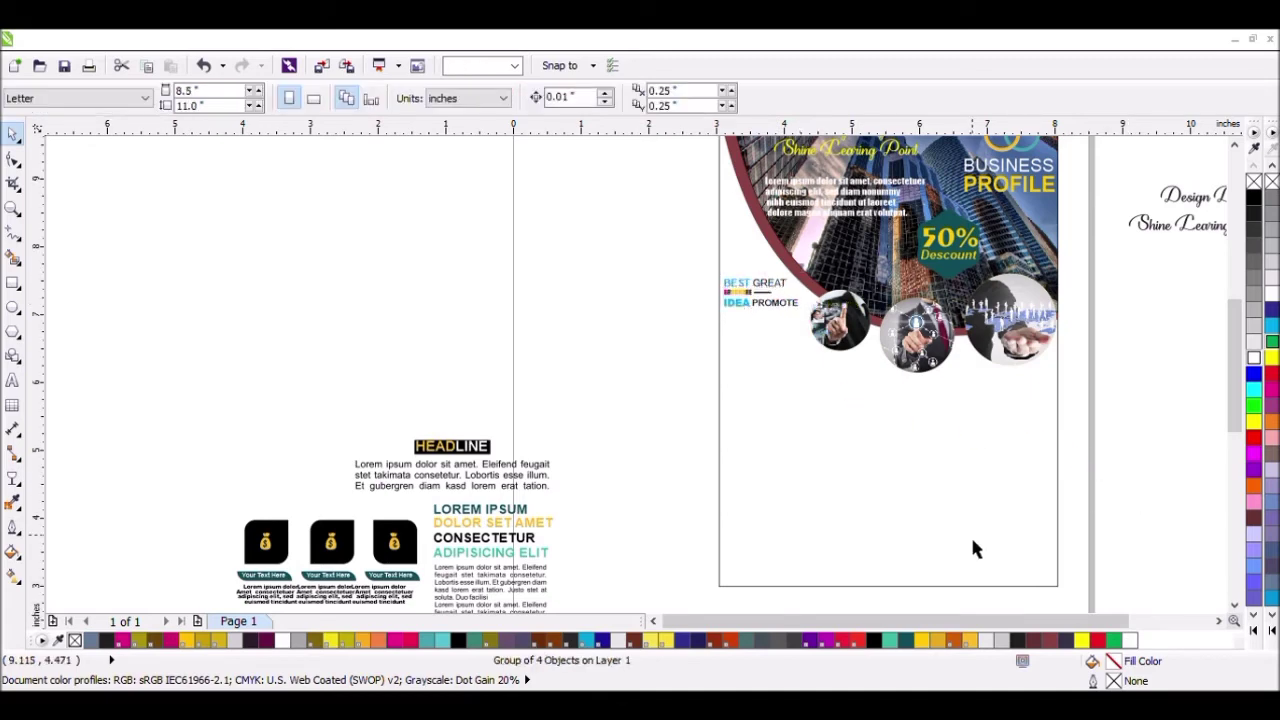
pyautogui.click(974, 543)
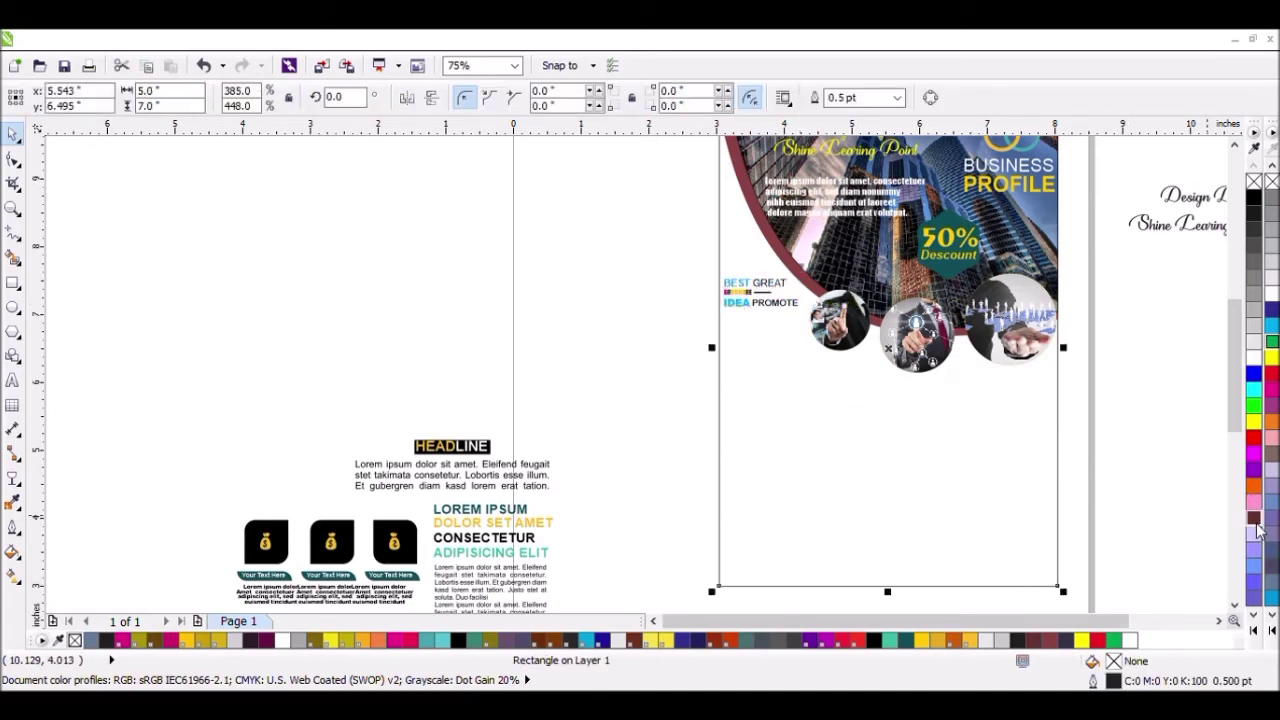
pyautogui.click(1254, 518)
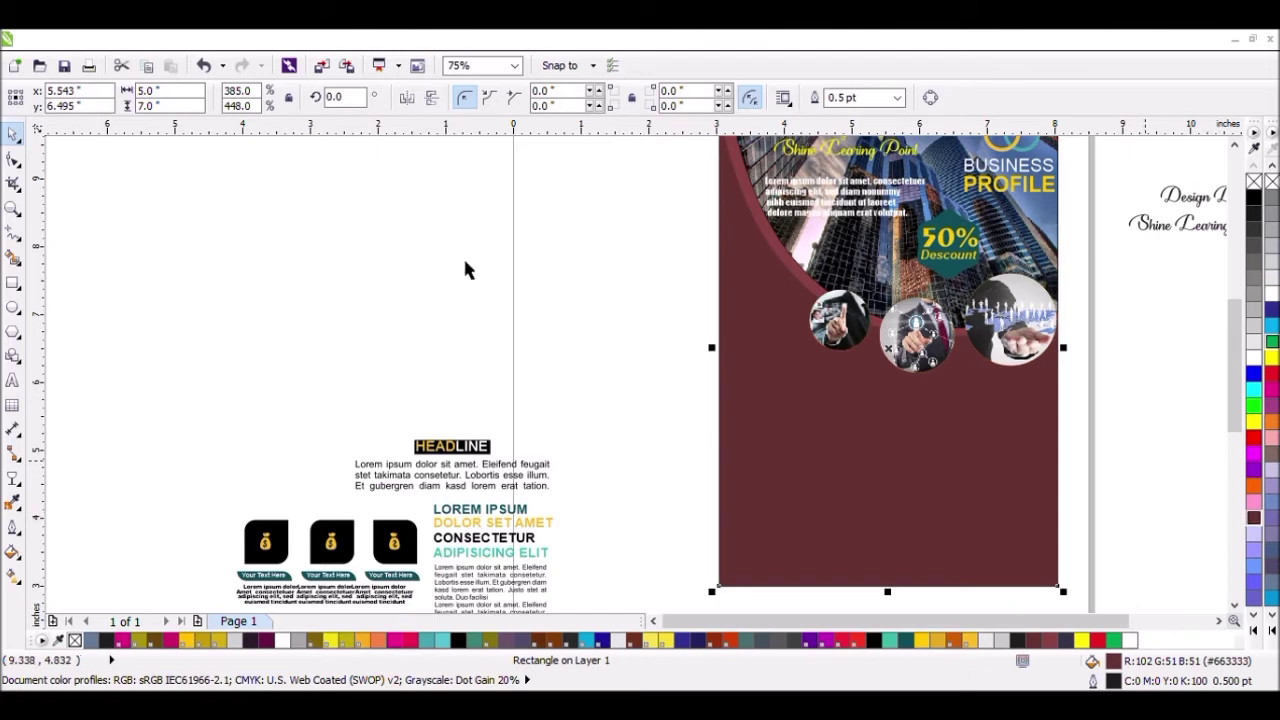
# Step: Bring the "BEST GREAT IDEA PROMOTE" group in front of the brown background
pyautogui.moveTo(602, 252); pyautogui.dragTo(815, 395)
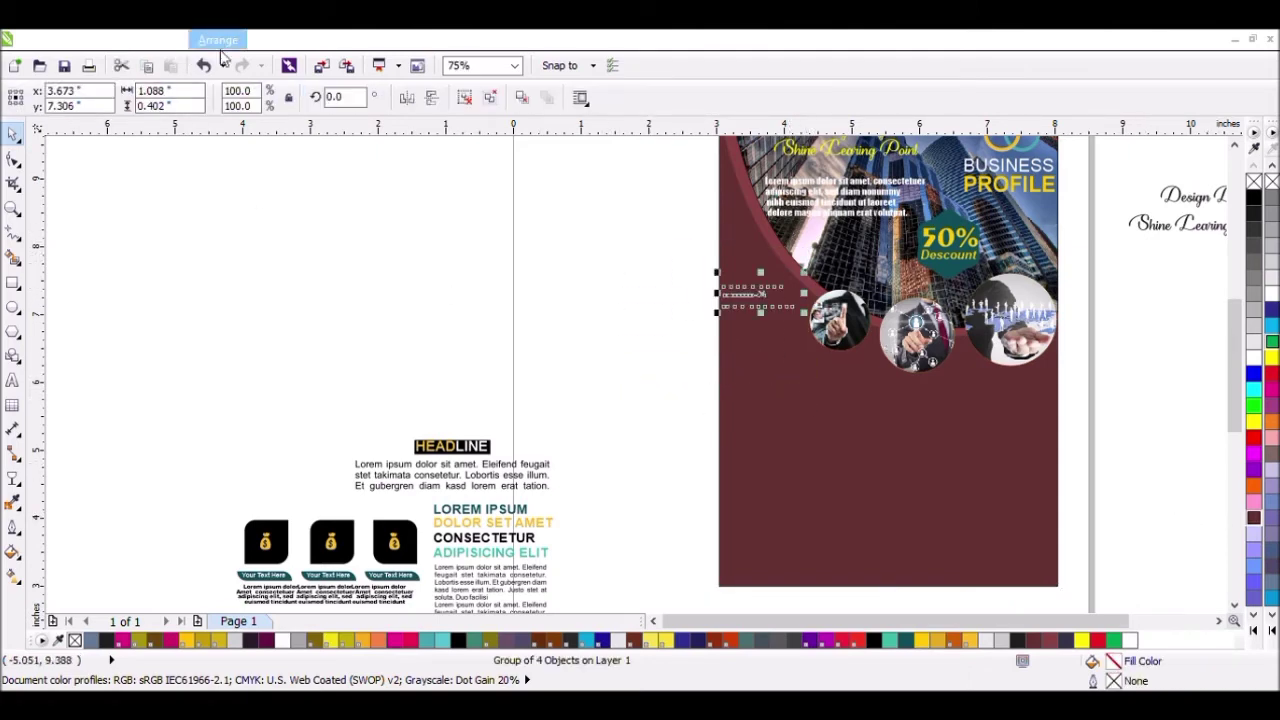
pyautogui.click(619, 241)
pyautogui.click(774, 290)
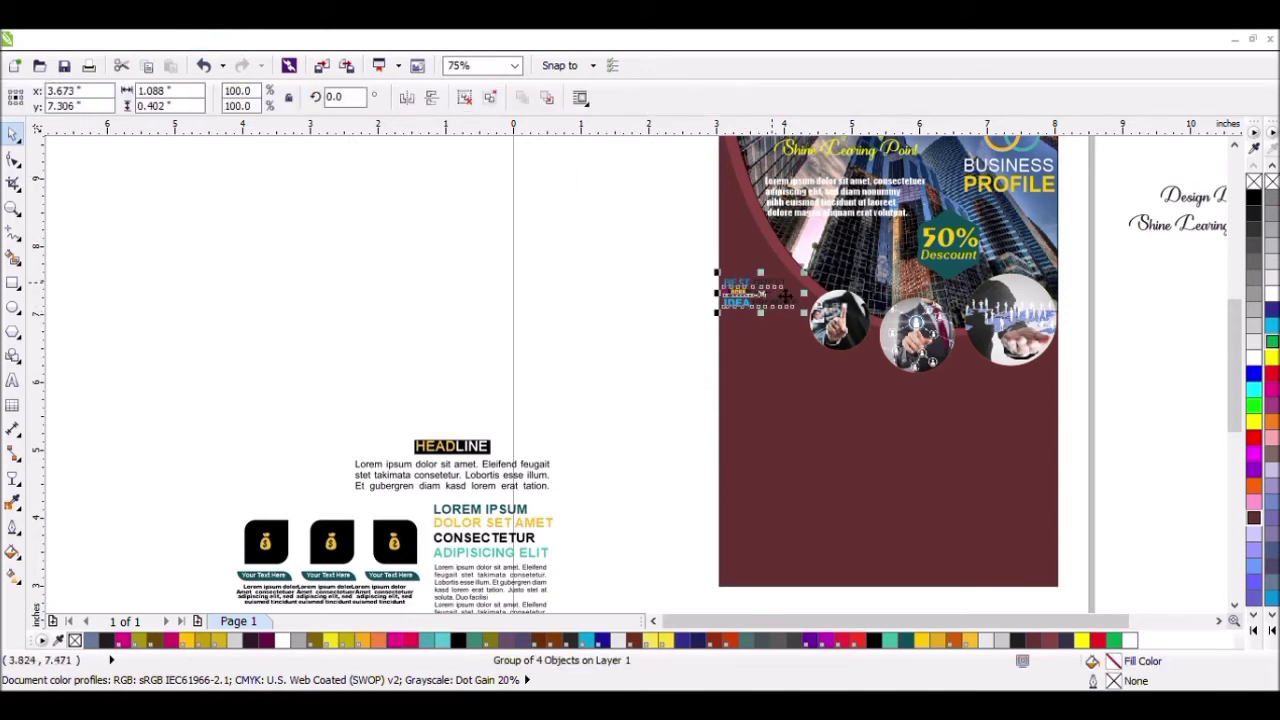
pyautogui.click(638, 321)
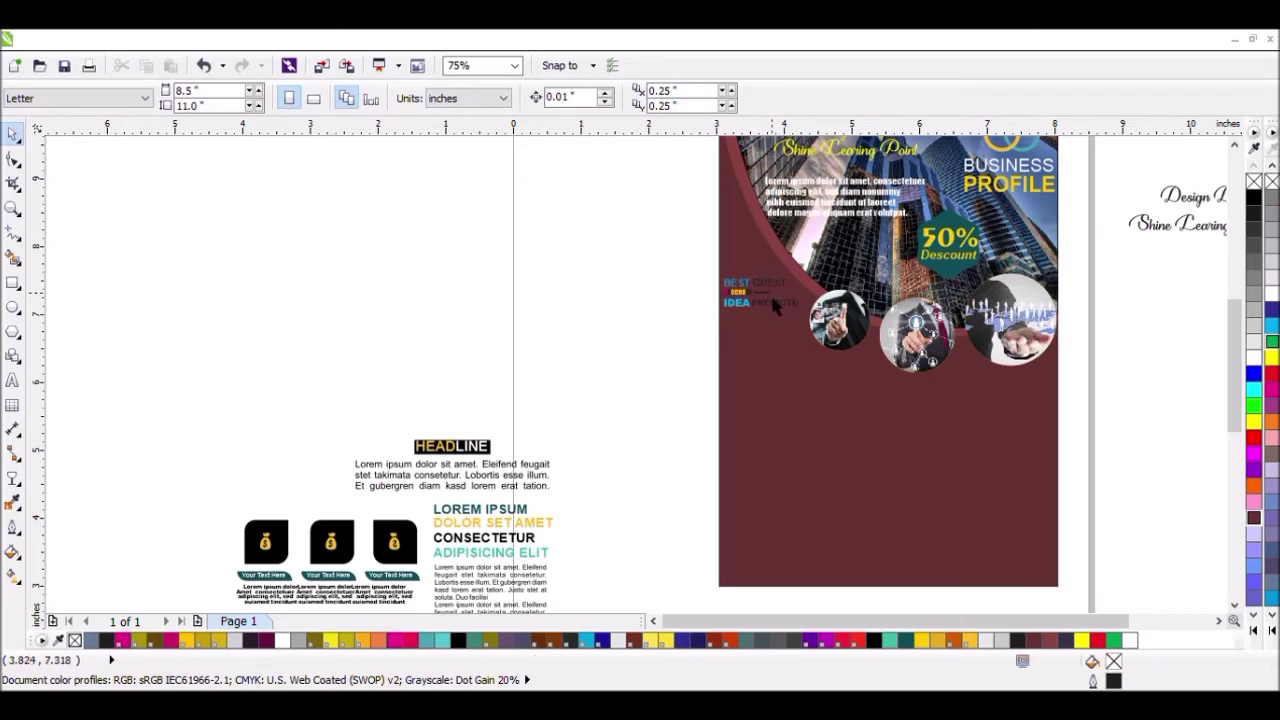
# Step: Change the flyer background rectangle's fill to a radial gradient from yellow at the centre to dark brown at the edges
pyautogui.click(758, 390)
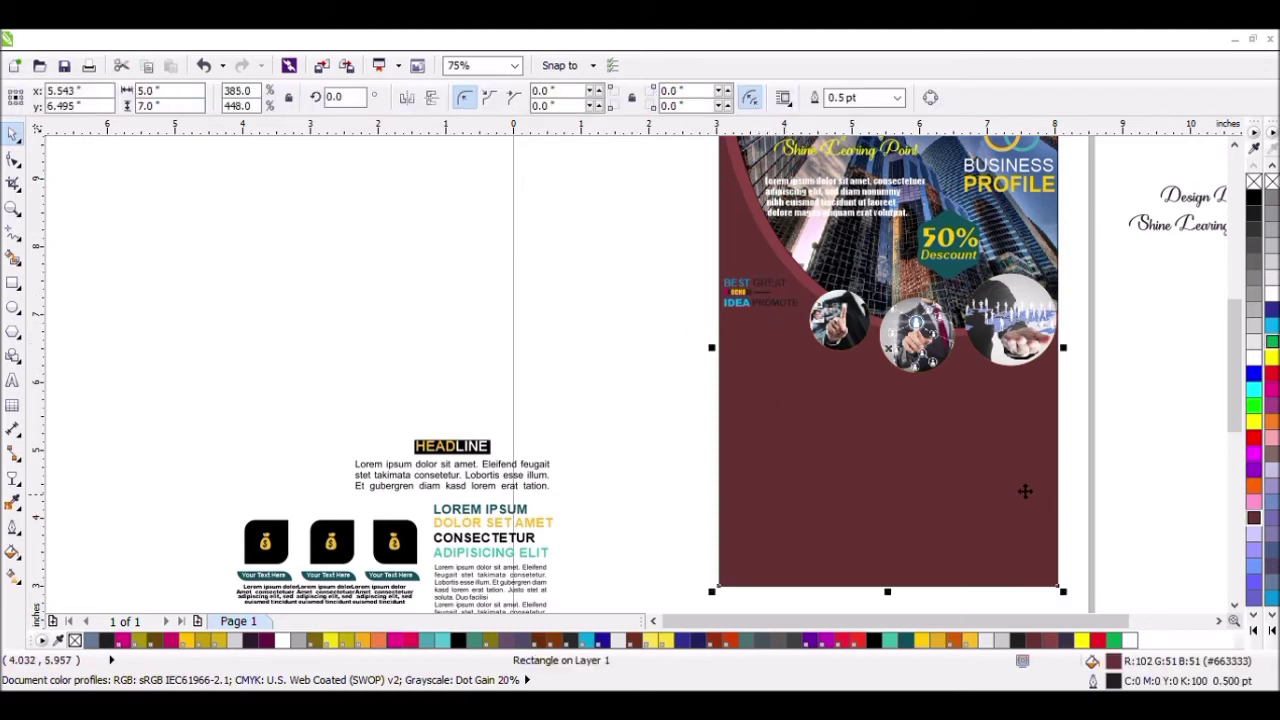
pyautogui.click(14, 551)
pyautogui.click(1140, 384)
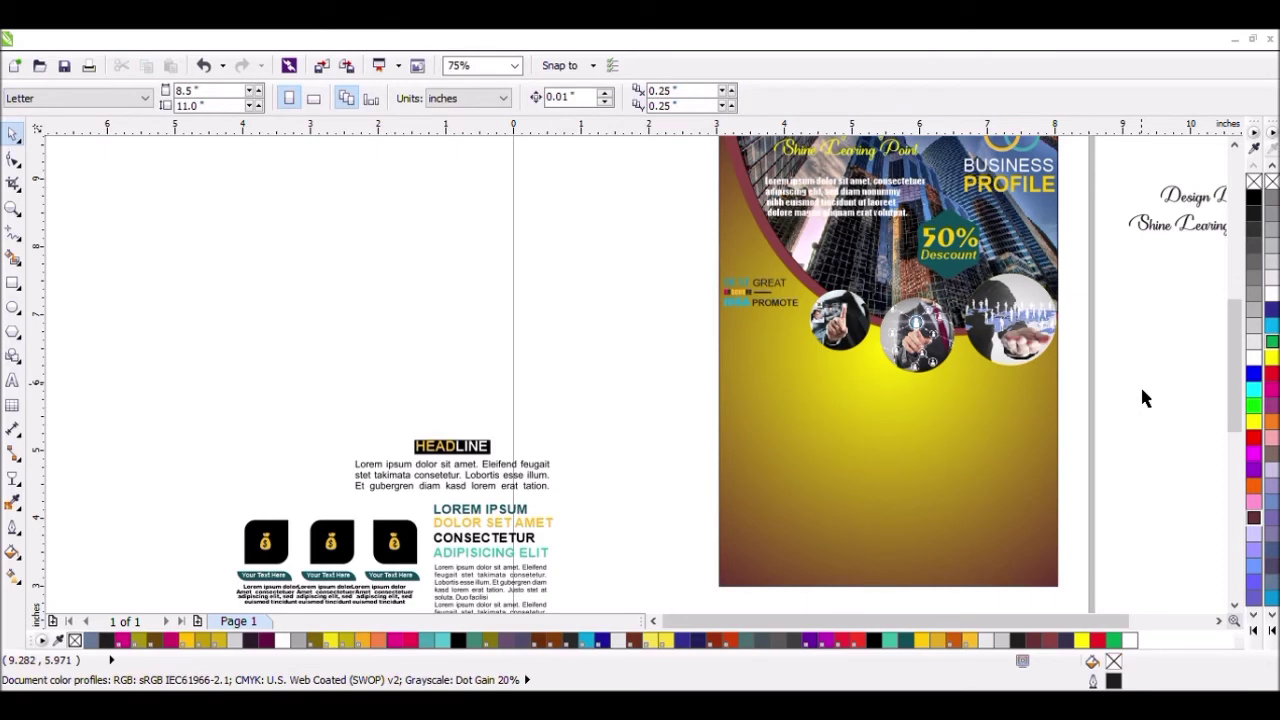
# Step: Group the HEADLINE title with its paragraph and copy it onto the flyer below the circular photos, scaled to about 2.28 × 0.60 in
pyautogui.scroll(-1, 1140, 388)
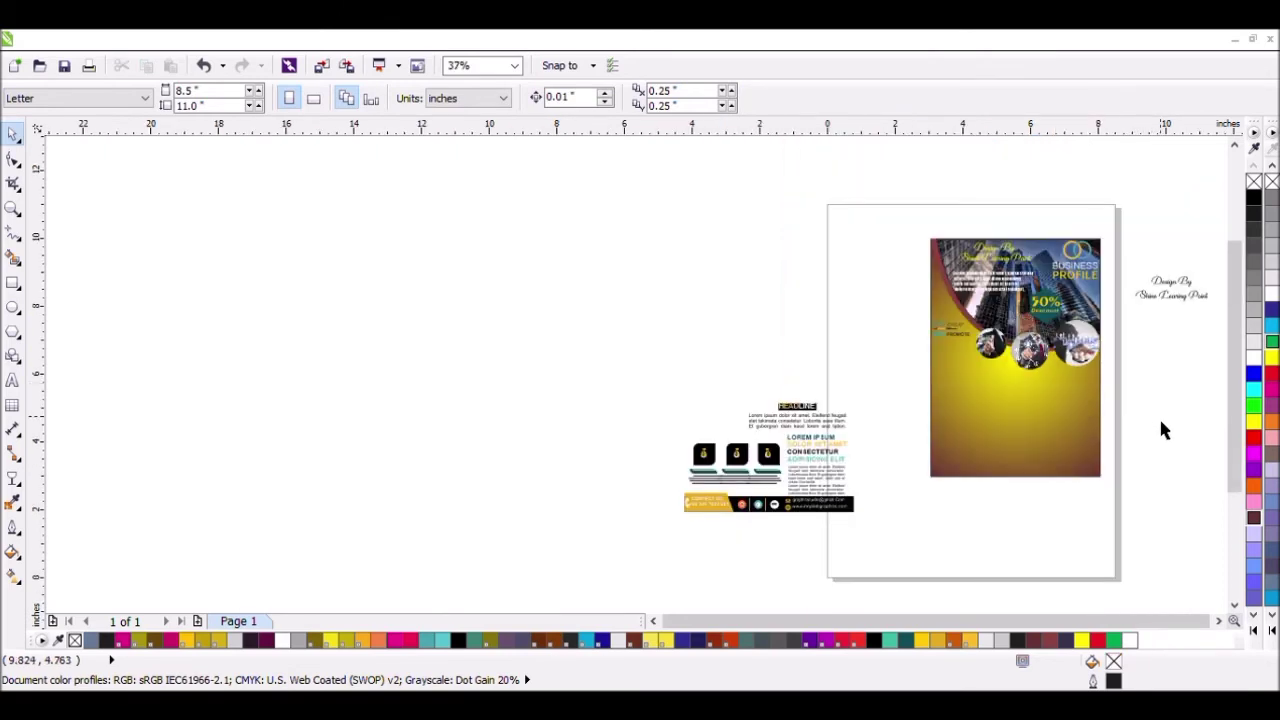
pyautogui.scroll(1, 1159, 416)
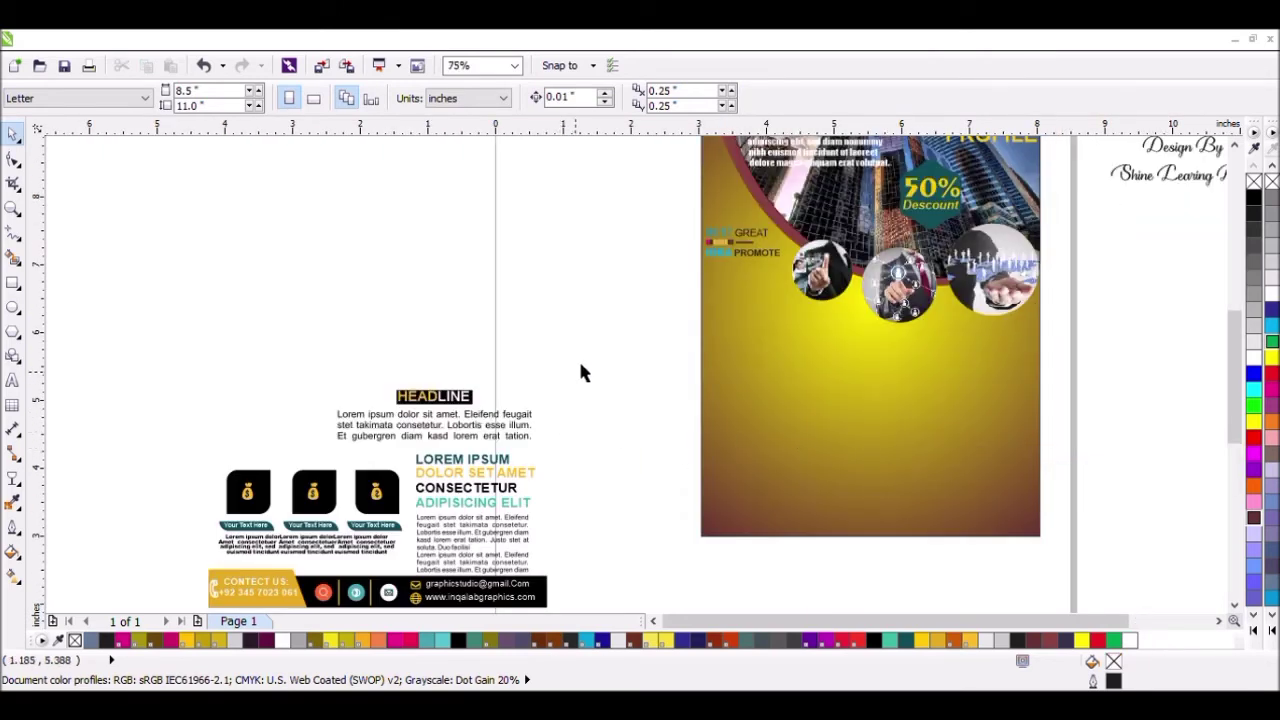
pyautogui.moveTo(580, 358); pyautogui.dragTo(316, 449)
pyautogui.hotkey('ctrl', 'g')
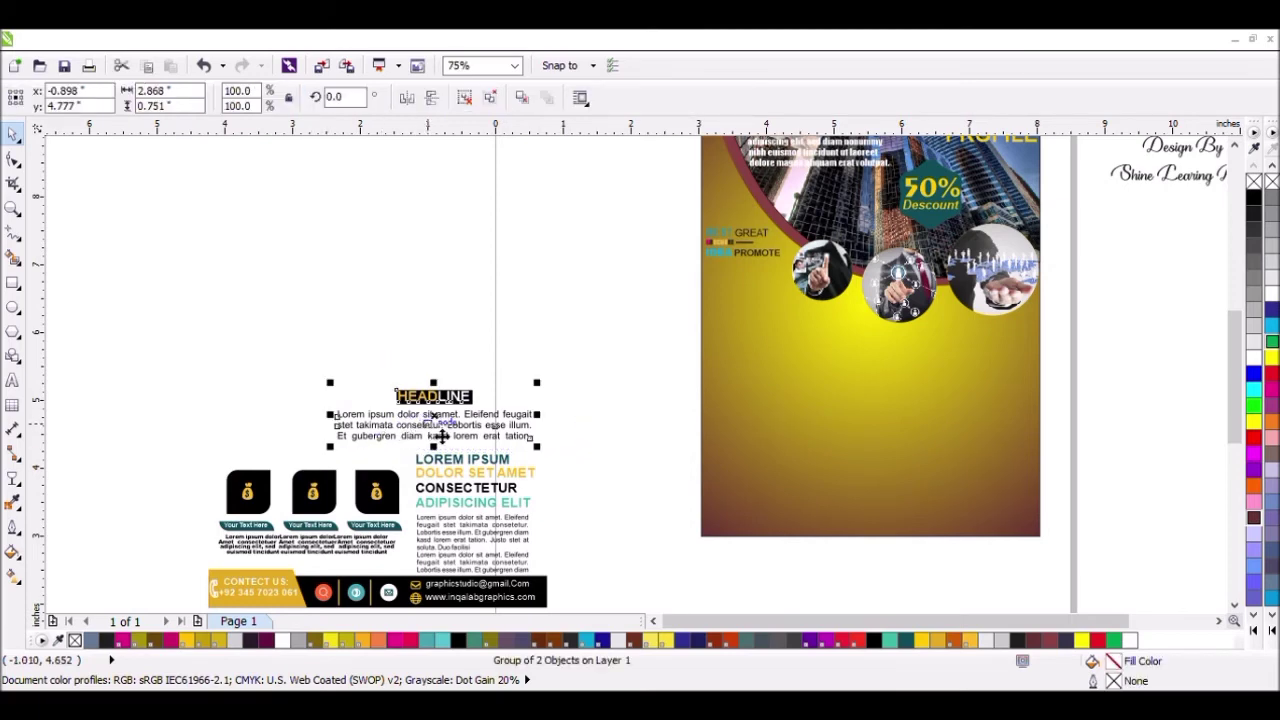
pyautogui.moveTo(498, 430); pyautogui.dragTo(812, 367)
pyautogui.moveTo(921, 390); pyautogui.dragTo(867, 367)
pyautogui.moveTo(808, 352); pyautogui.dragTo(806, 348)
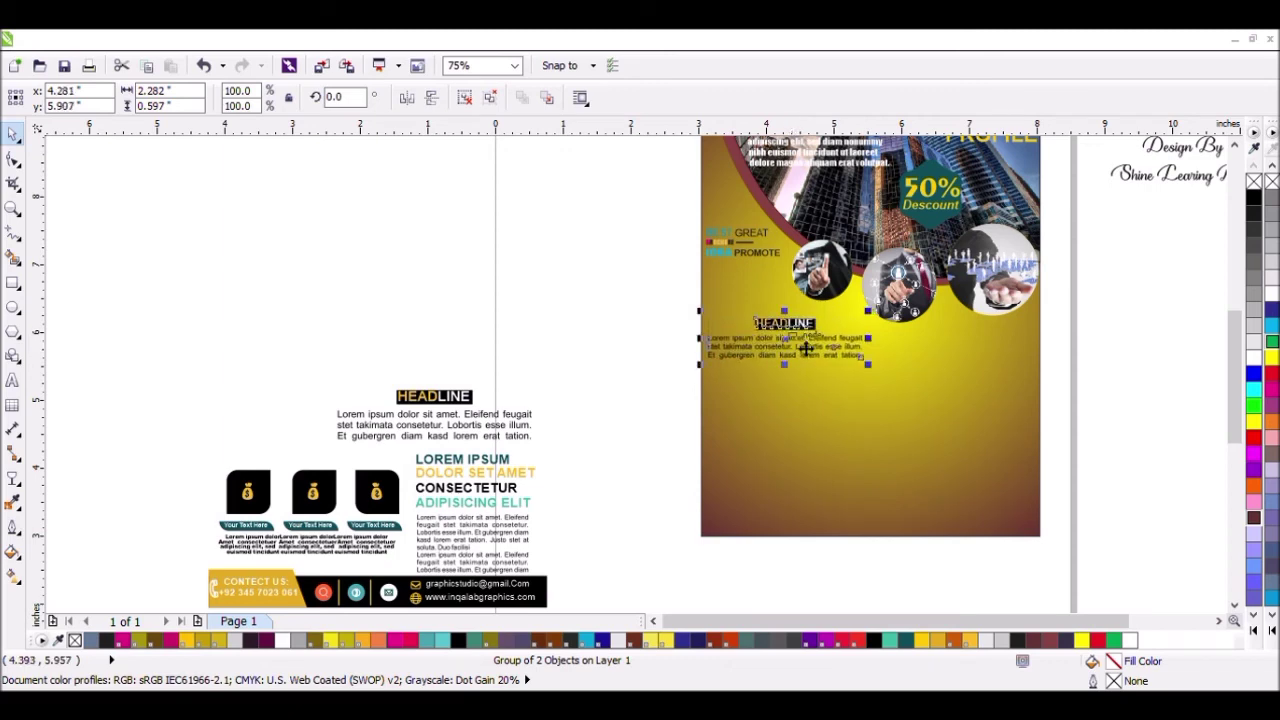
# Step: Move the "BEST GREAT IDEA PROMOTE" group slightly down, to just above the headline copy on the flyer
pyautogui.click(540, 347)
pyautogui.moveTo(643, 228); pyautogui.dragTo(755, 295)
pyautogui.click(611, 303)
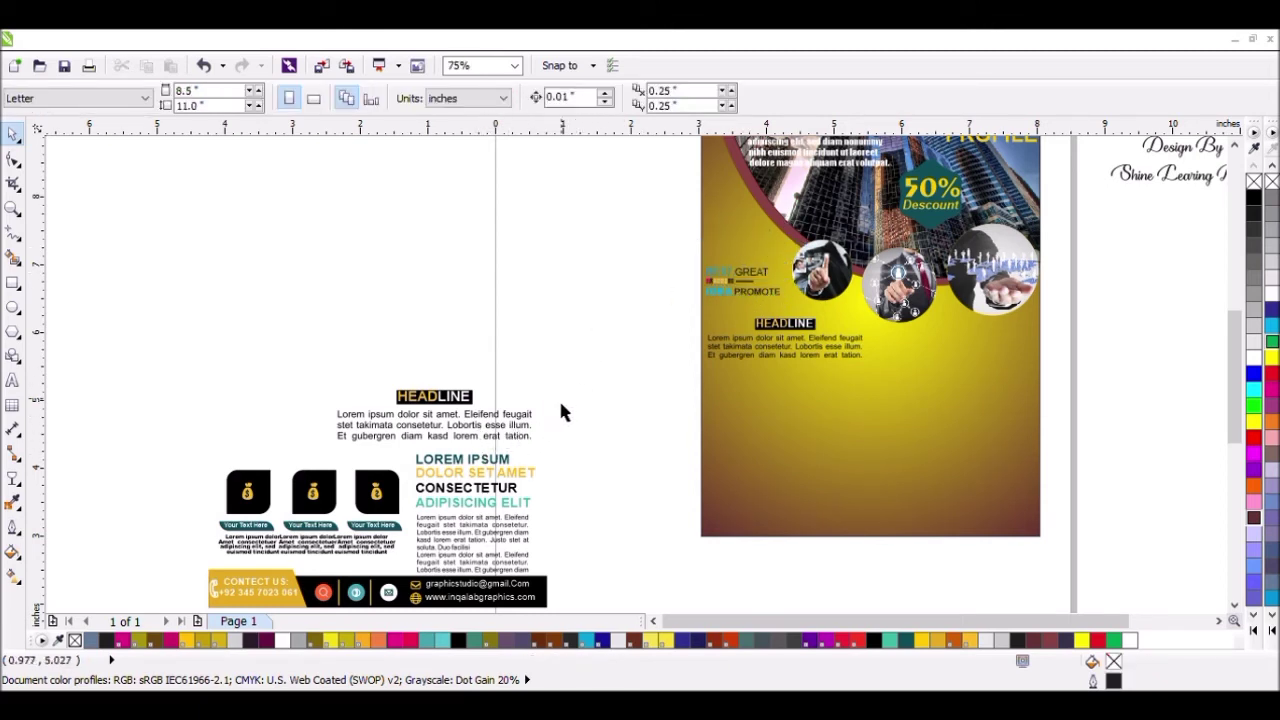
# Step: Delete the original HEADLINE and paragraph group left beside the flyer
pyautogui.moveTo(563, 372); pyautogui.dragTo(510, 432)
pyautogui.click(492, 432)
pyautogui.press('Delete')
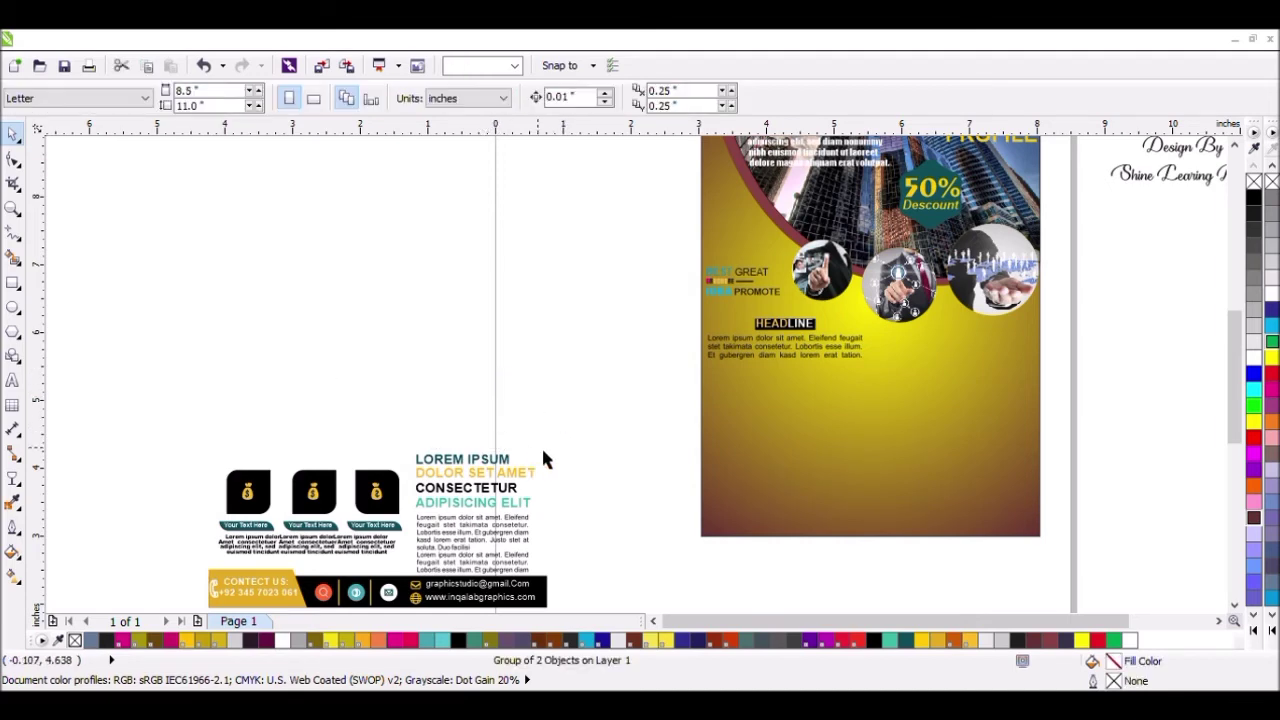
# Step: Copy the group of three money-bag icons with captions into the flyer's lower-left corner
pyautogui.moveTo(187, 463); pyautogui.dragTo(410, 575)
pyautogui.moveTo(325, 530); pyautogui.dragTo(808, 501)
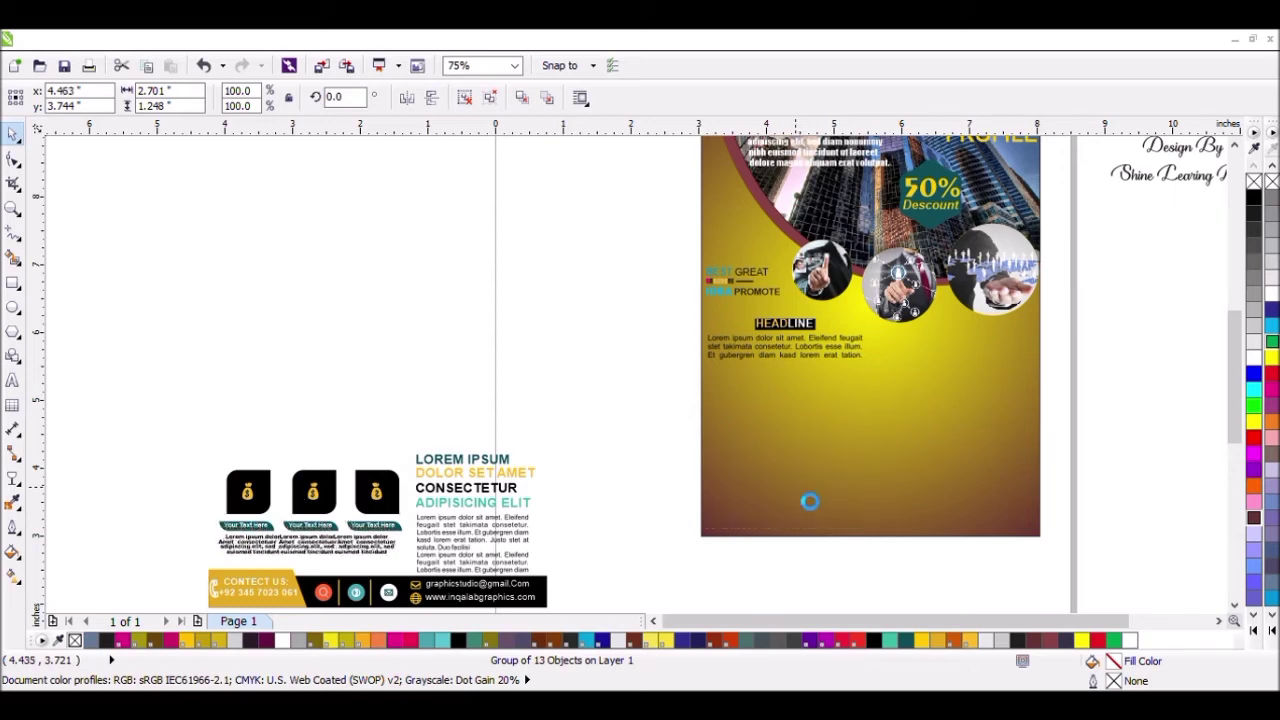
# Step: Move the flyer's headline group down toward the icons and enlarge it to about 3.44 × 0.90 in
pyautogui.click(819, 362)
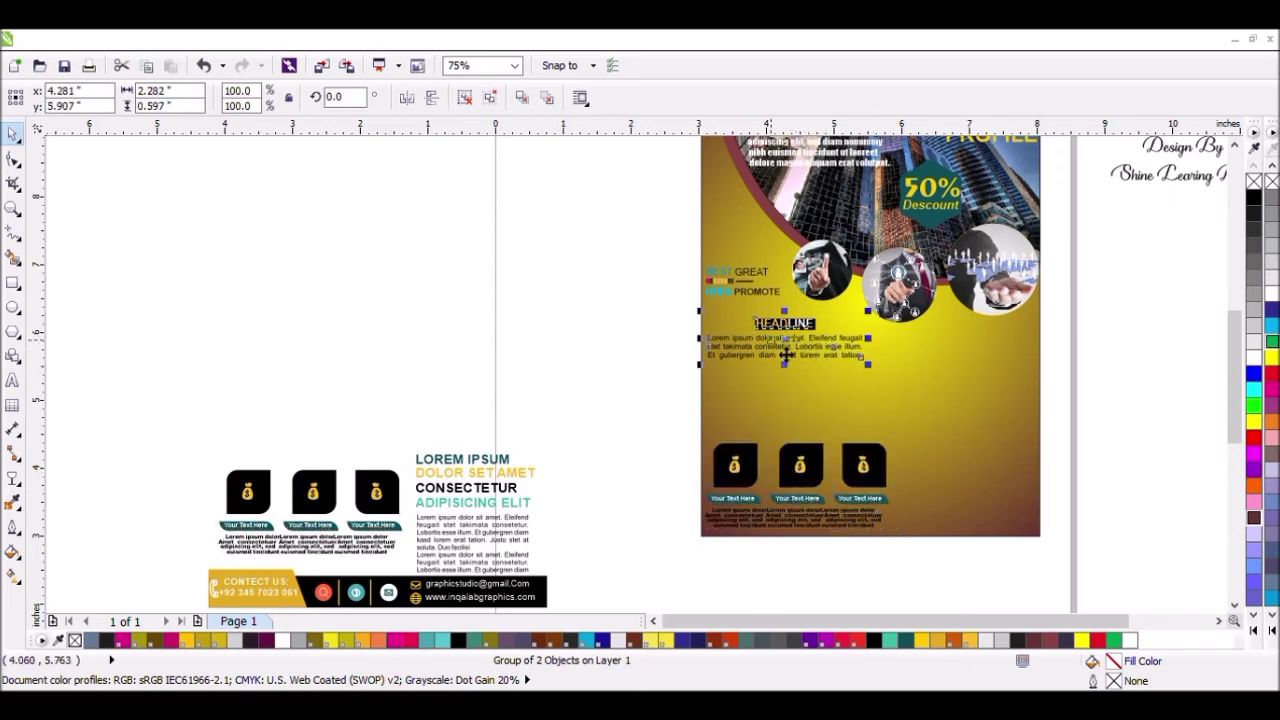
pyautogui.moveTo(784, 342); pyautogui.dragTo(798, 387)
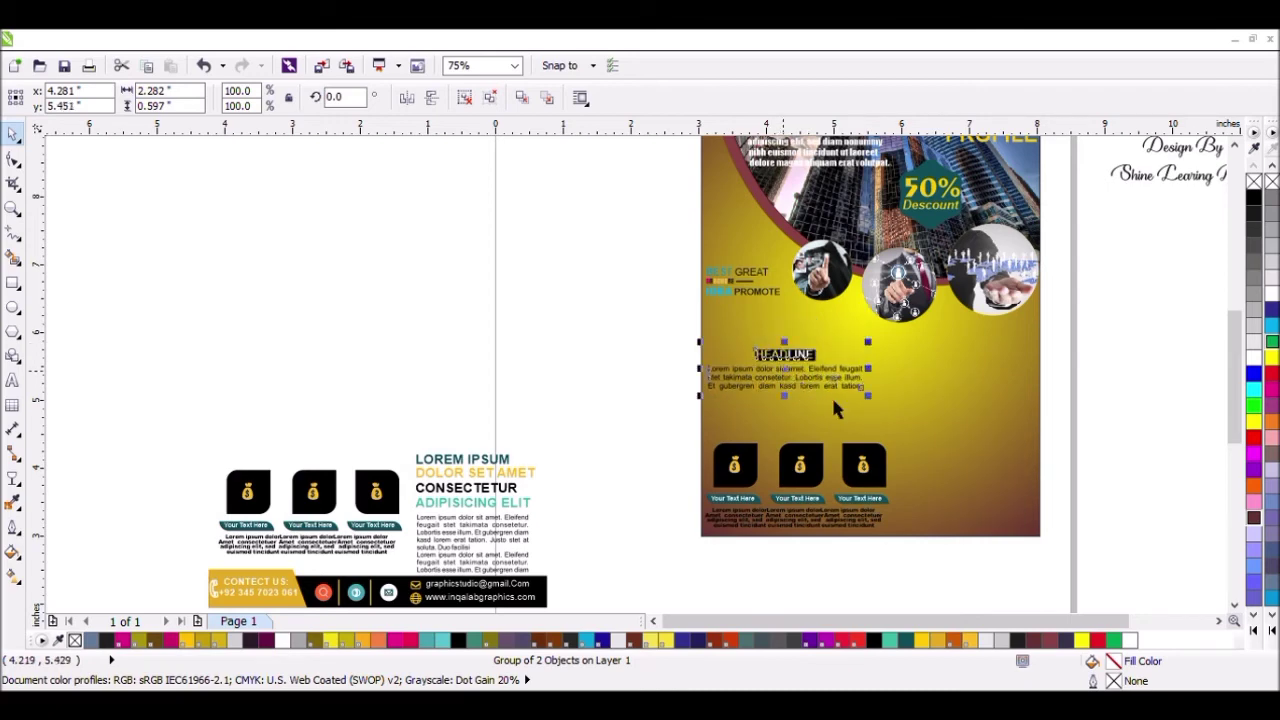
pyautogui.moveTo(878, 411); pyautogui.dragTo(983, 434)
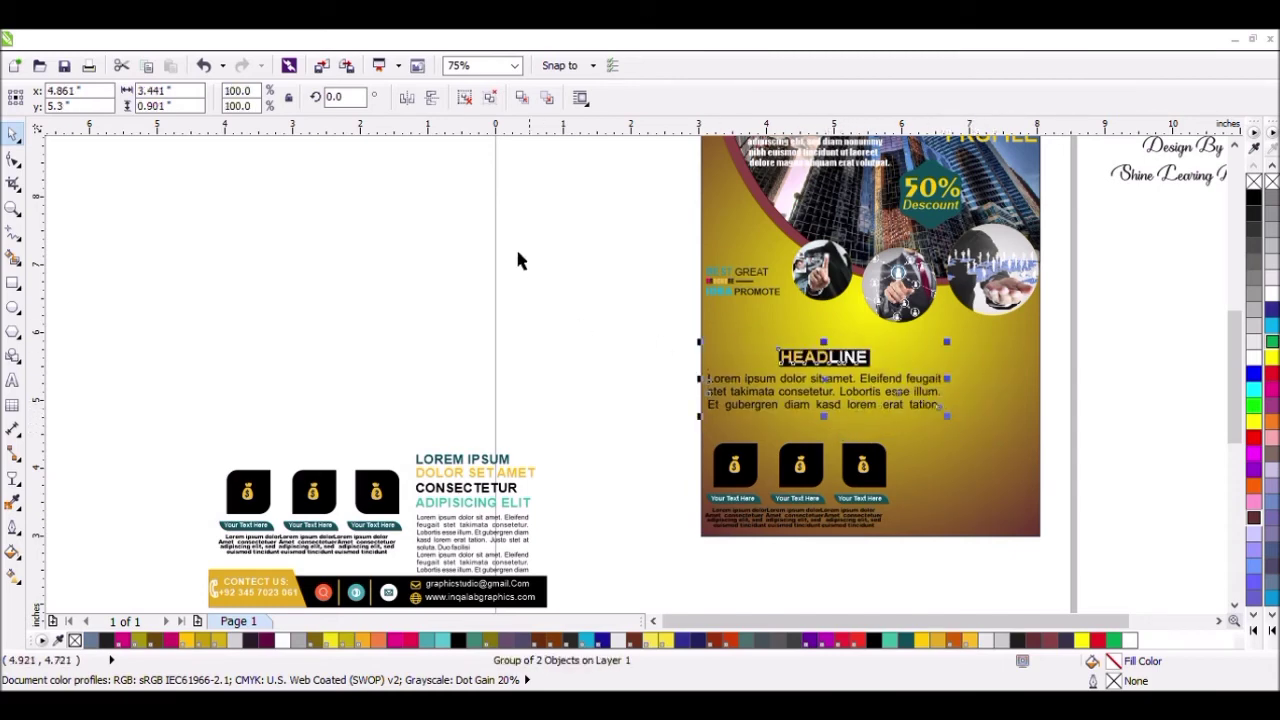
# Step: Ungroup the flyer's headline and paragraph, and stretch the paragraph vertically to about 0.85 in tall
pyautogui.click(674, 369)
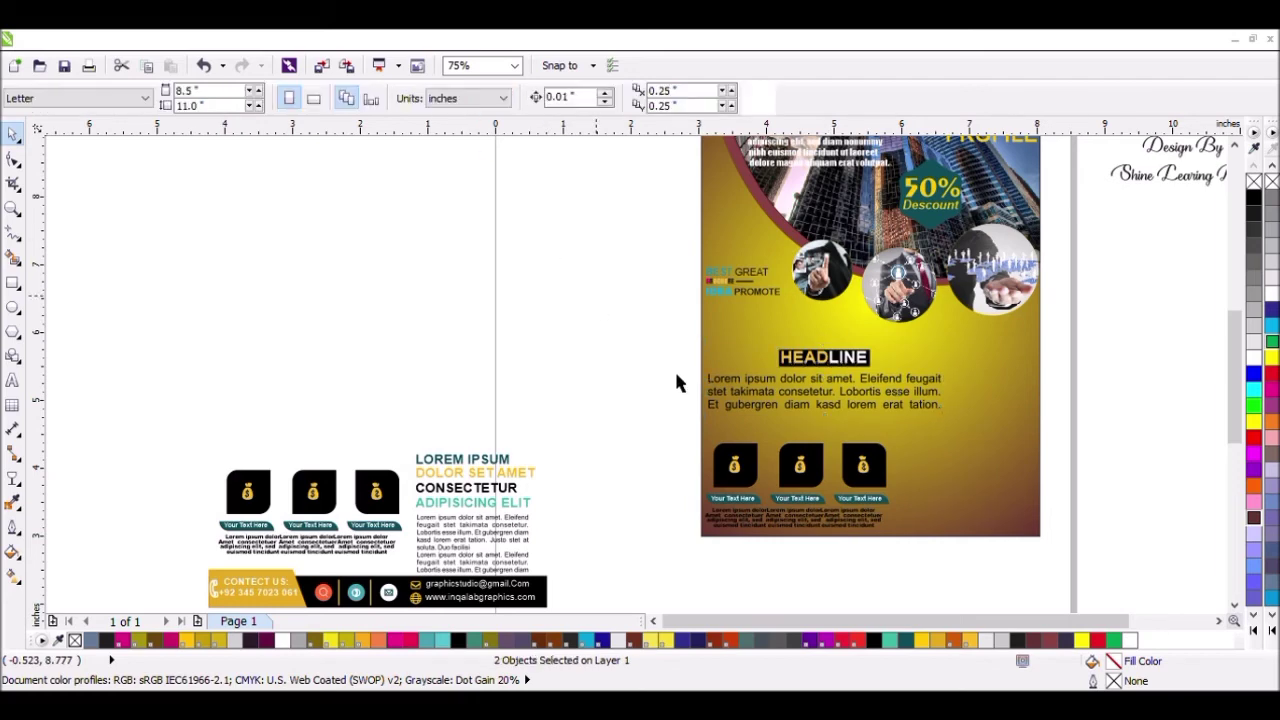
pyautogui.click(773, 418)
pyautogui.click(777, 403)
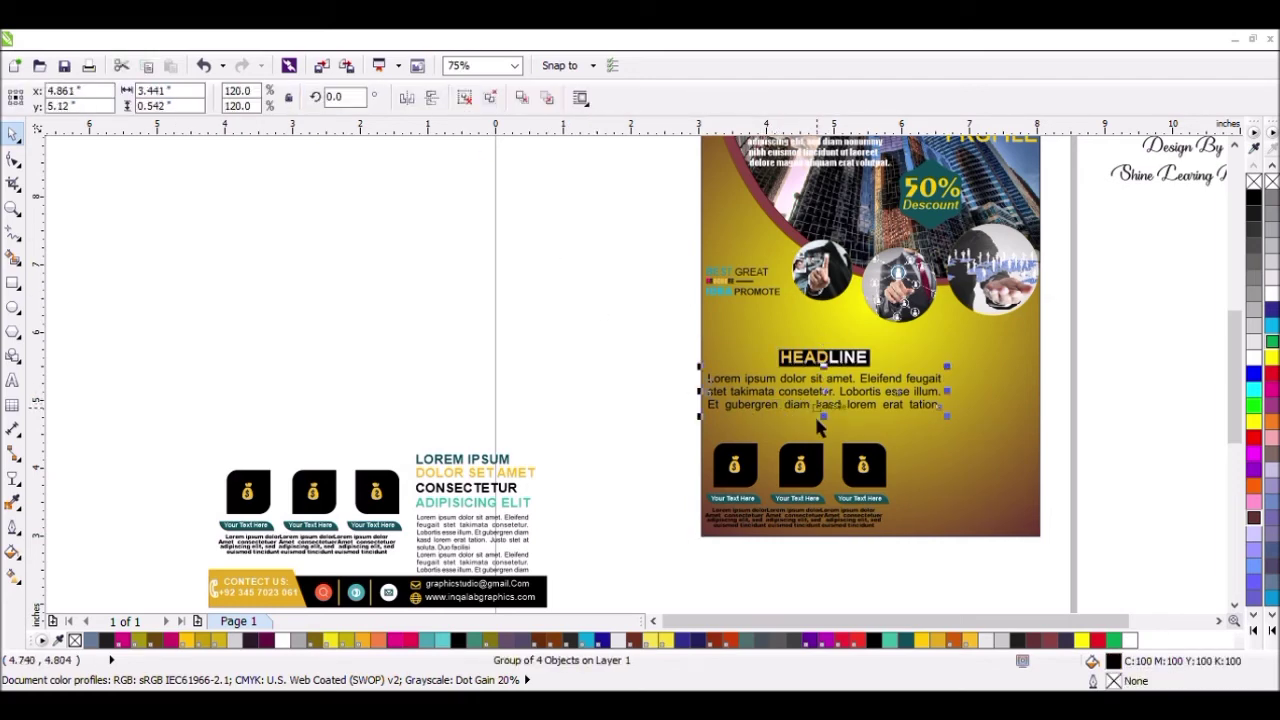
pyautogui.moveTo(834, 428); pyautogui.dragTo(837, 451)
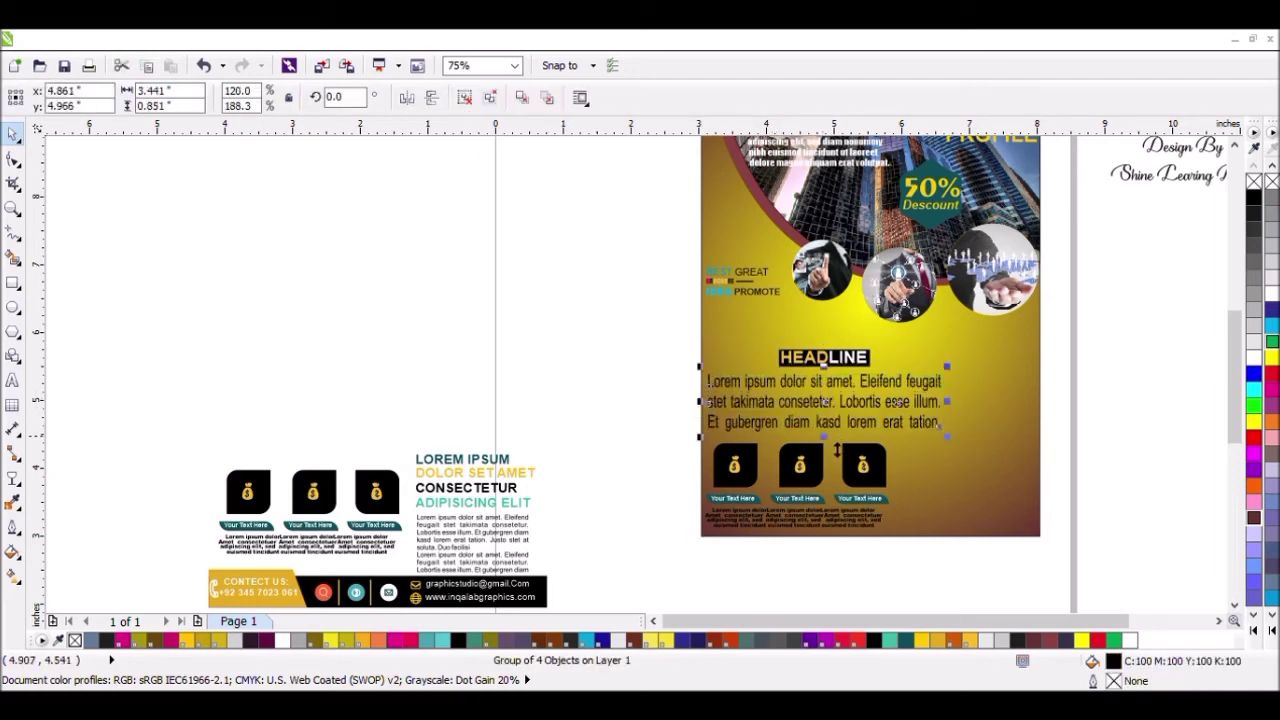
# Step: Regroup the HEADLINE title with the stretched paragraph on the flyer
pyautogui.click(828, 362)
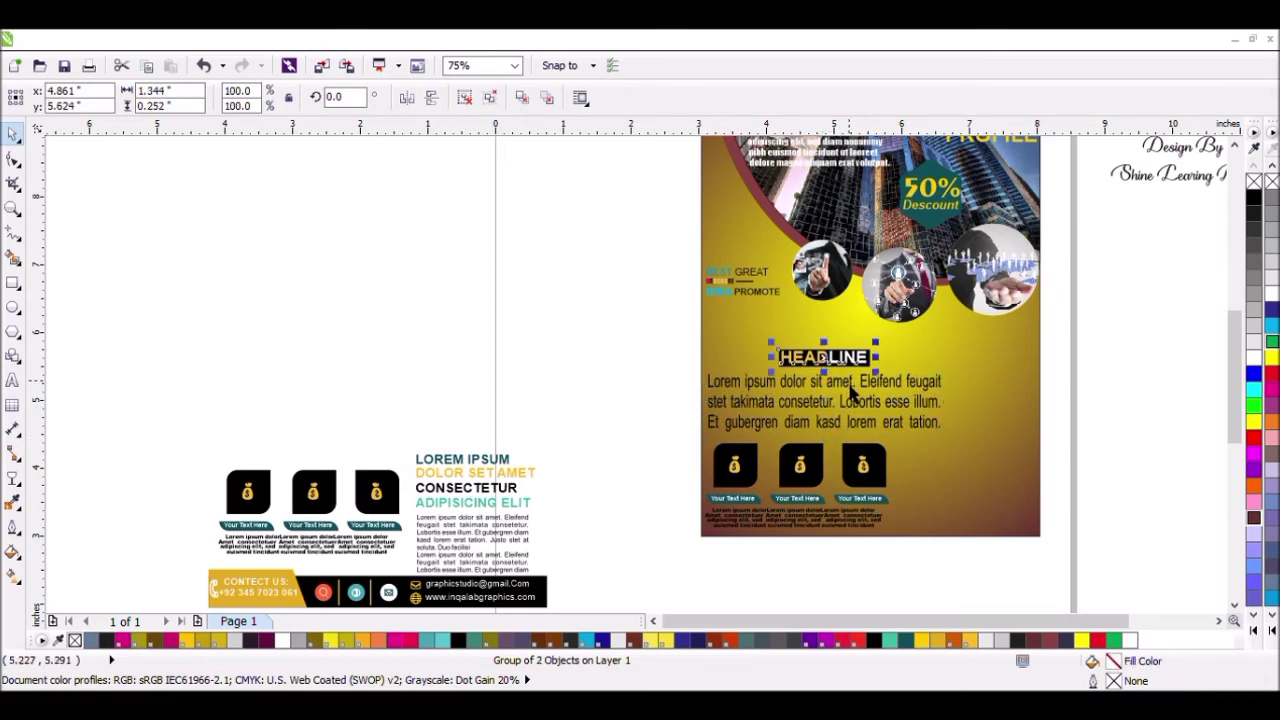
pyautogui.moveTo(603, 323); pyautogui.dragTo(971, 451)
pyautogui.click(496, 98)
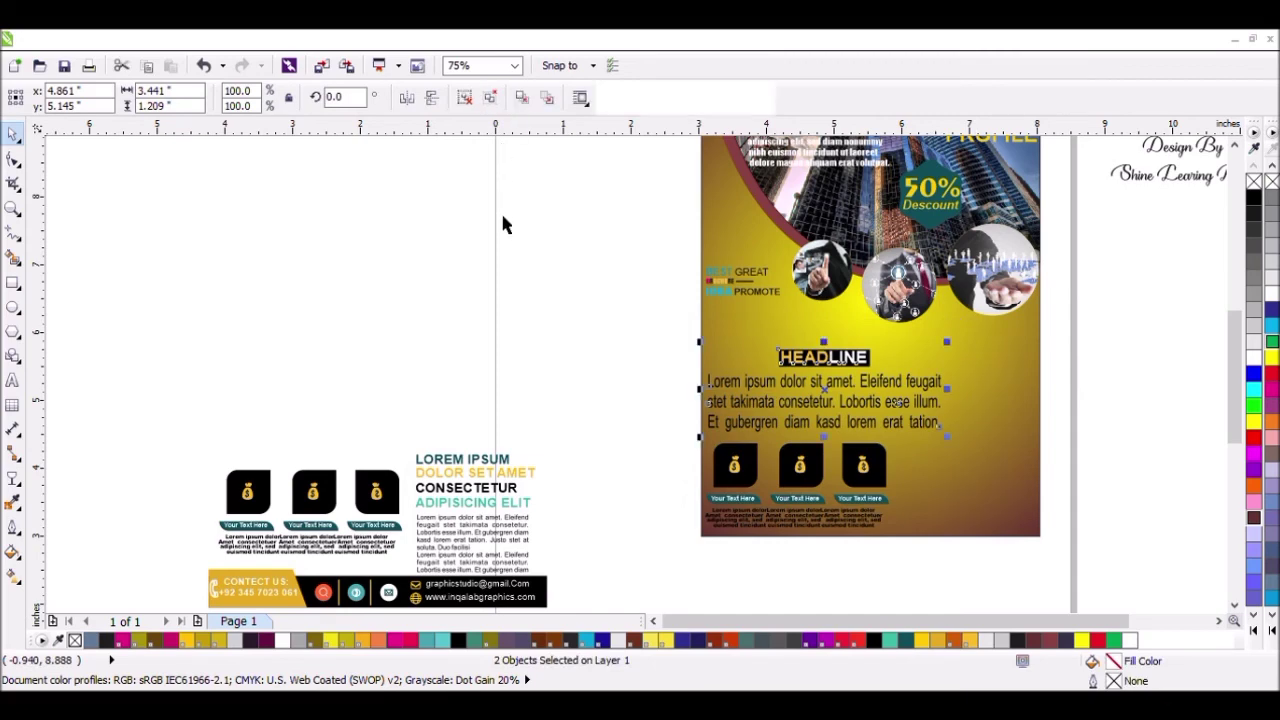
pyautogui.click(502, 213)
# Step: Copy the "LOREM IPSUM DOLOR SET AMET" text group into the flyer's lower-right corner beside the icons
pyautogui.click(518, 493)
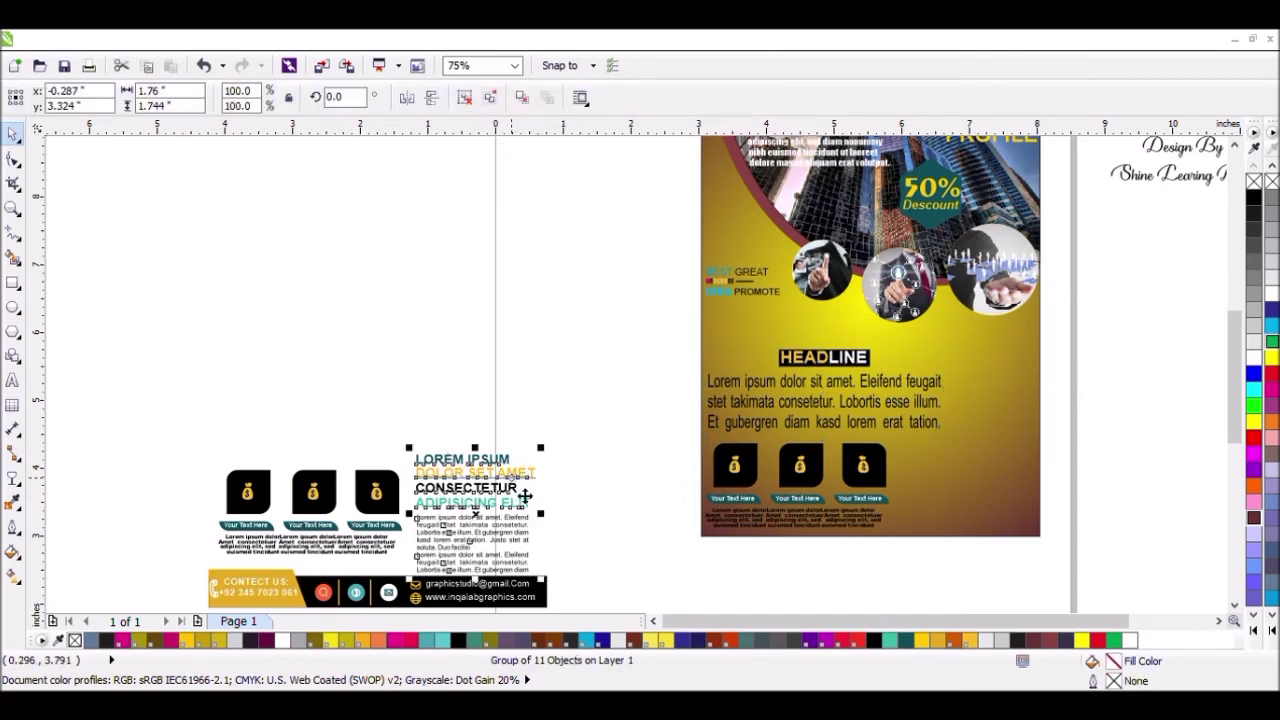
pyautogui.moveTo(505, 530); pyautogui.dragTo(996, 490)
pyautogui.rightClick(996, 490)
pyautogui.click(1066, 380)
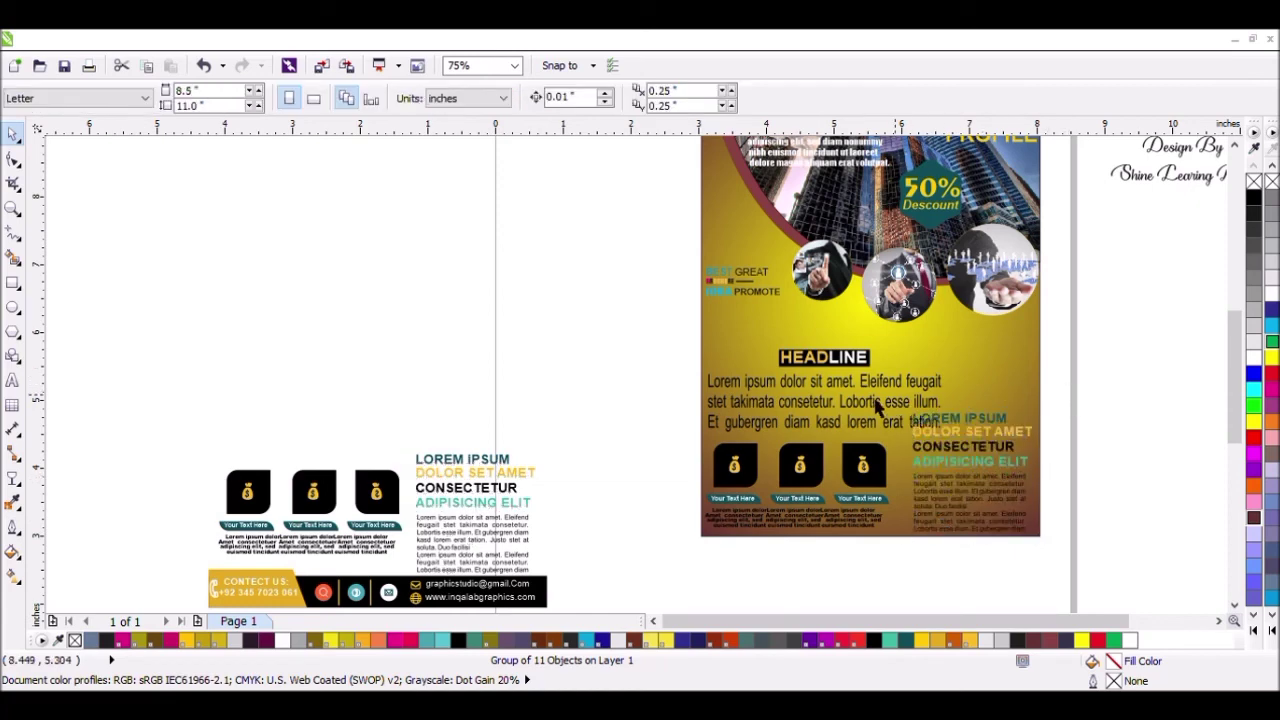
# Step: Move the headline group up under the circular photos and stretch the money-bag icon group to about 2.86 × 1.67 in
pyautogui.click(825, 383)
pyautogui.moveTo(825, 398); pyautogui.dragTo(834, 381)
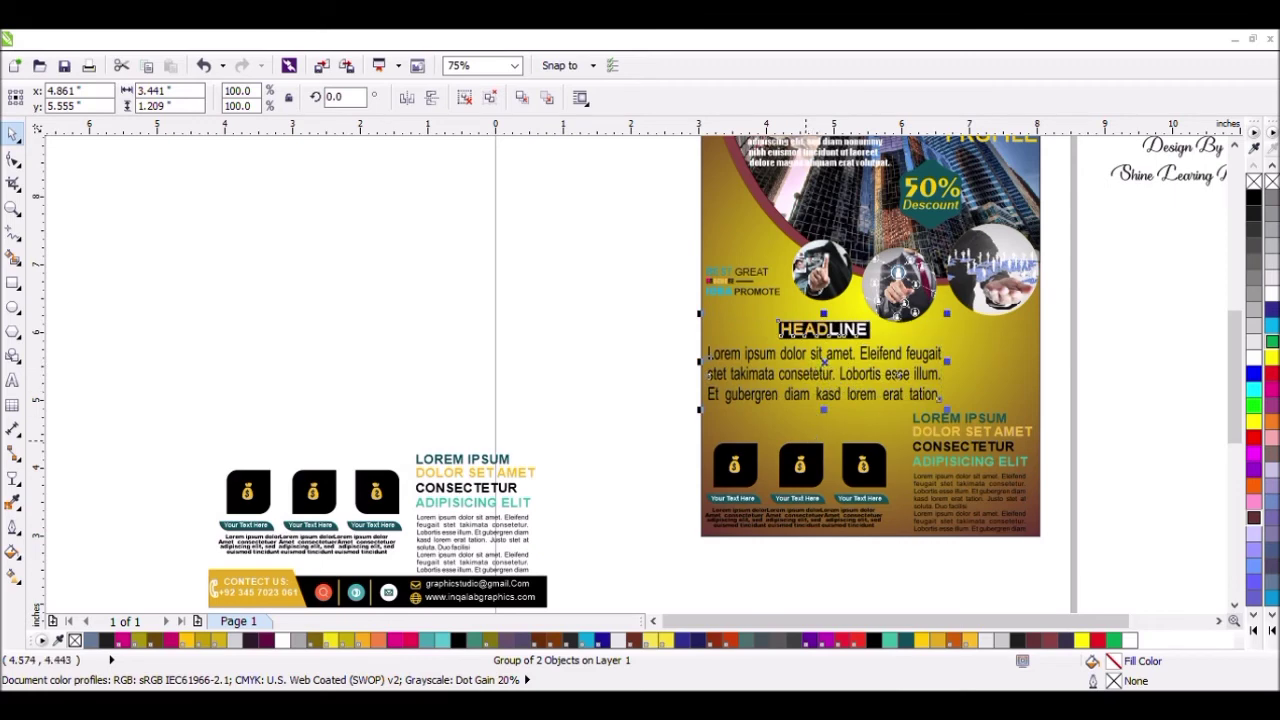
pyautogui.click(798, 485)
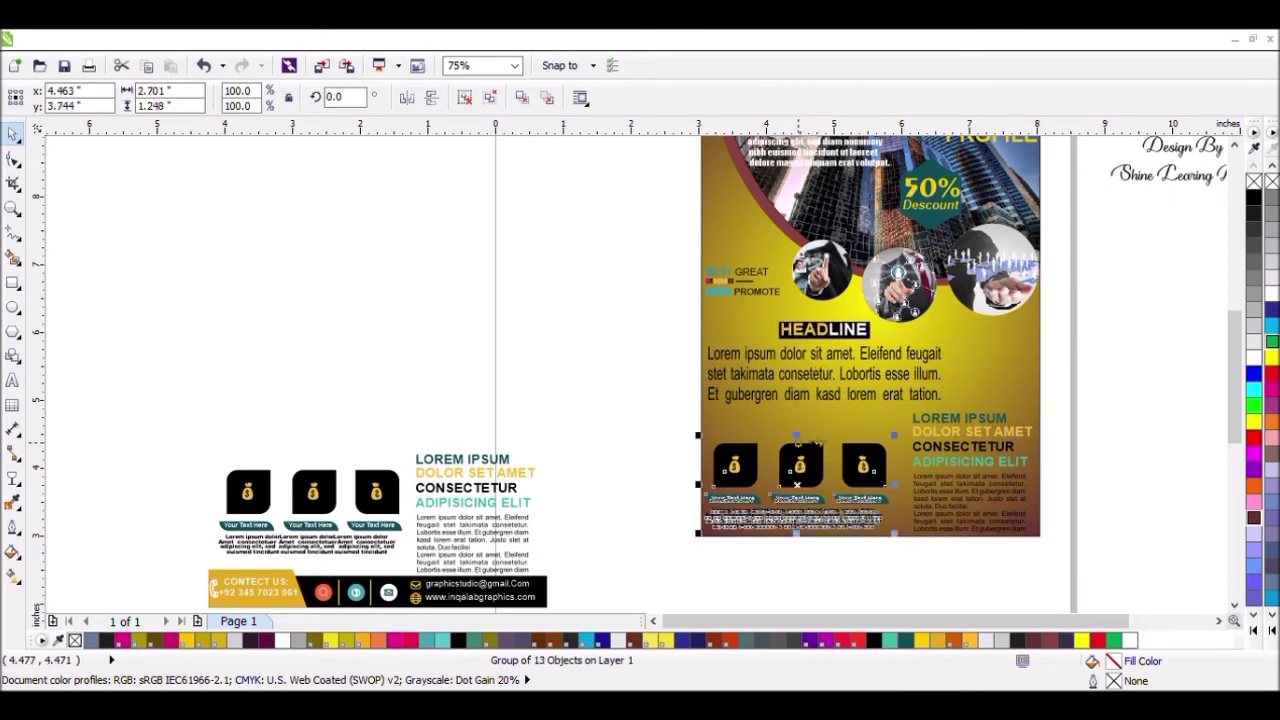
pyautogui.moveTo(814, 438); pyautogui.dragTo(812, 422)
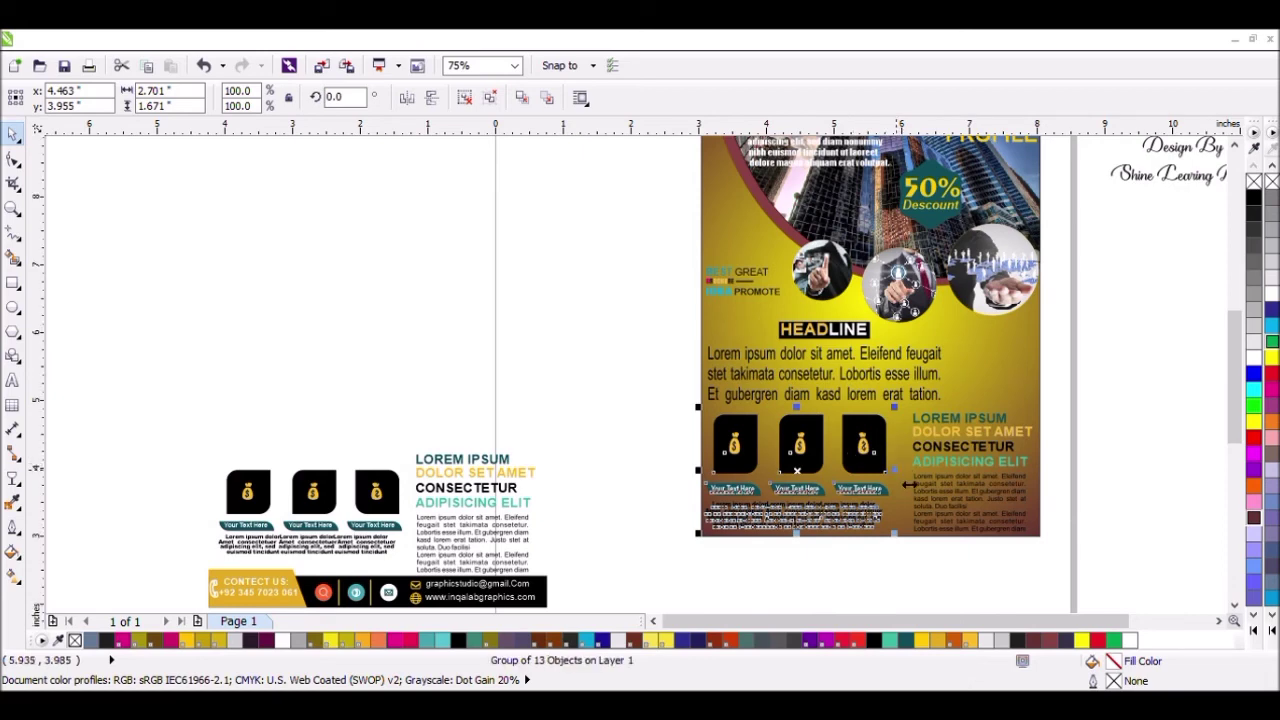
pyautogui.moveTo(907, 485); pyautogui.dragTo(921, 485)
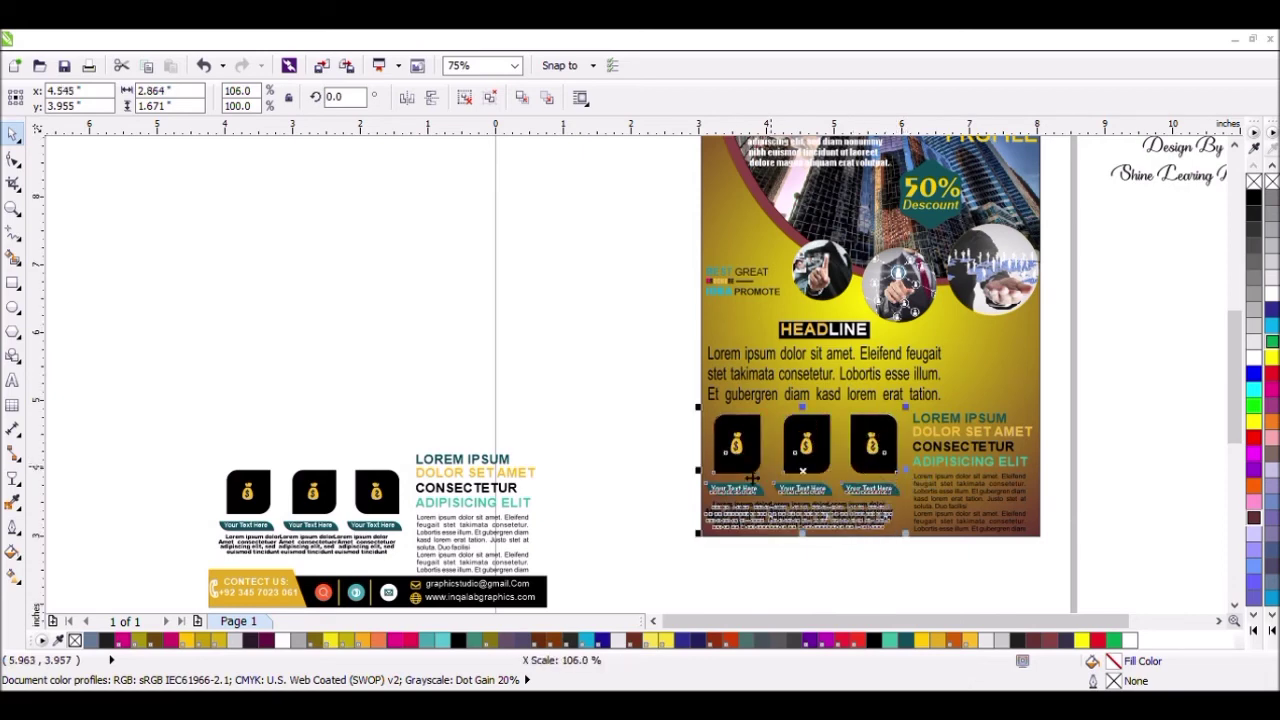
pyautogui.click(646, 406)
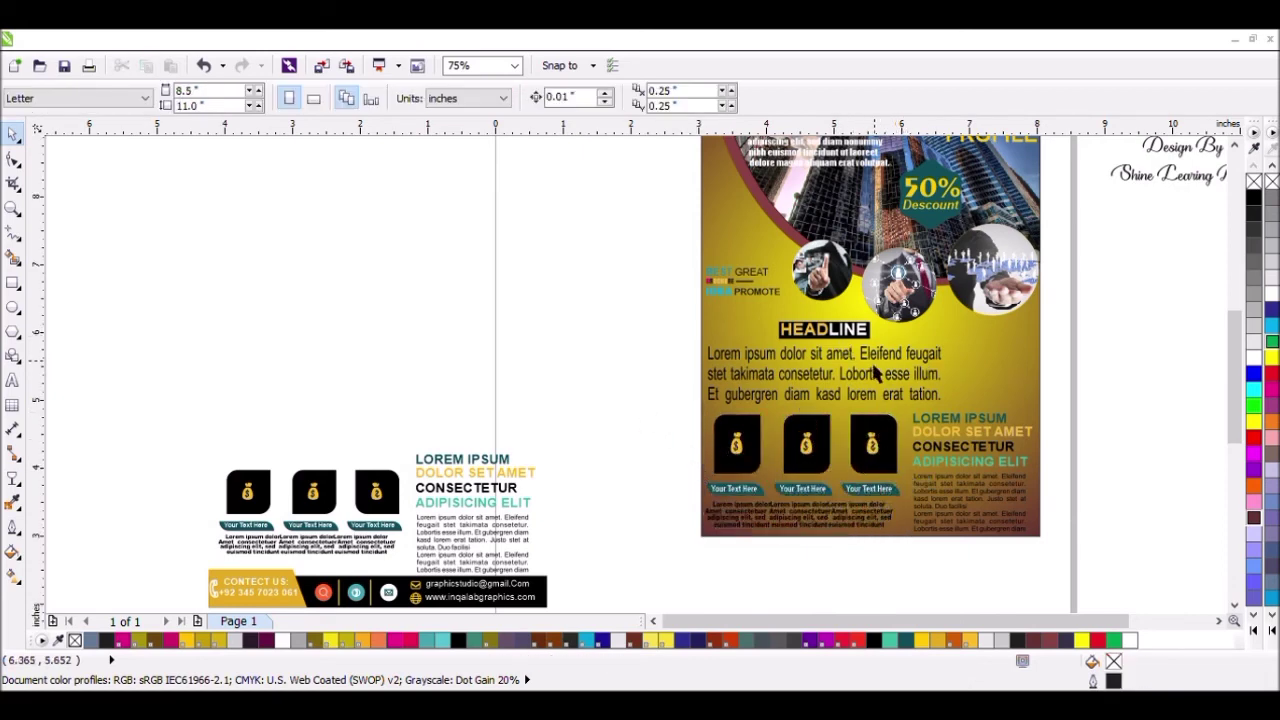
# Step: Nudge the headline group slightly left on the flyer, to X 4.846 in
pyautogui.click(874, 373)
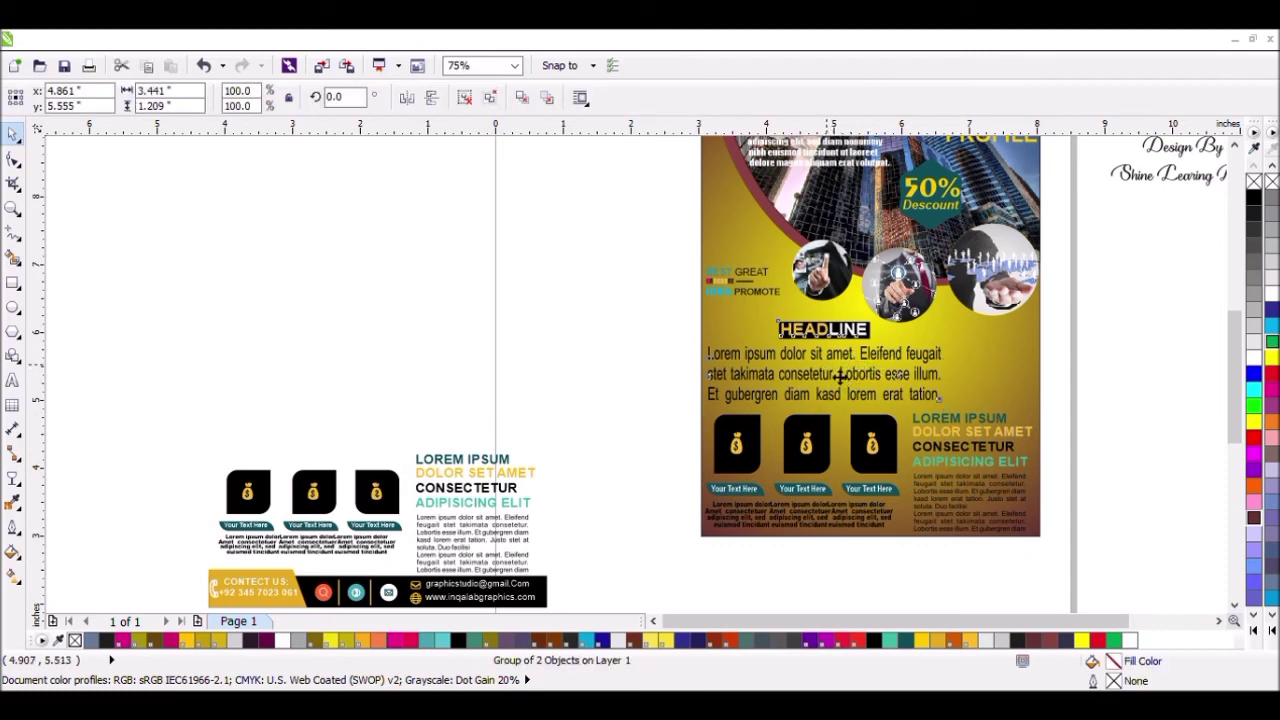
pyautogui.moveTo(840, 377); pyautogui.dragTo(839, 381)
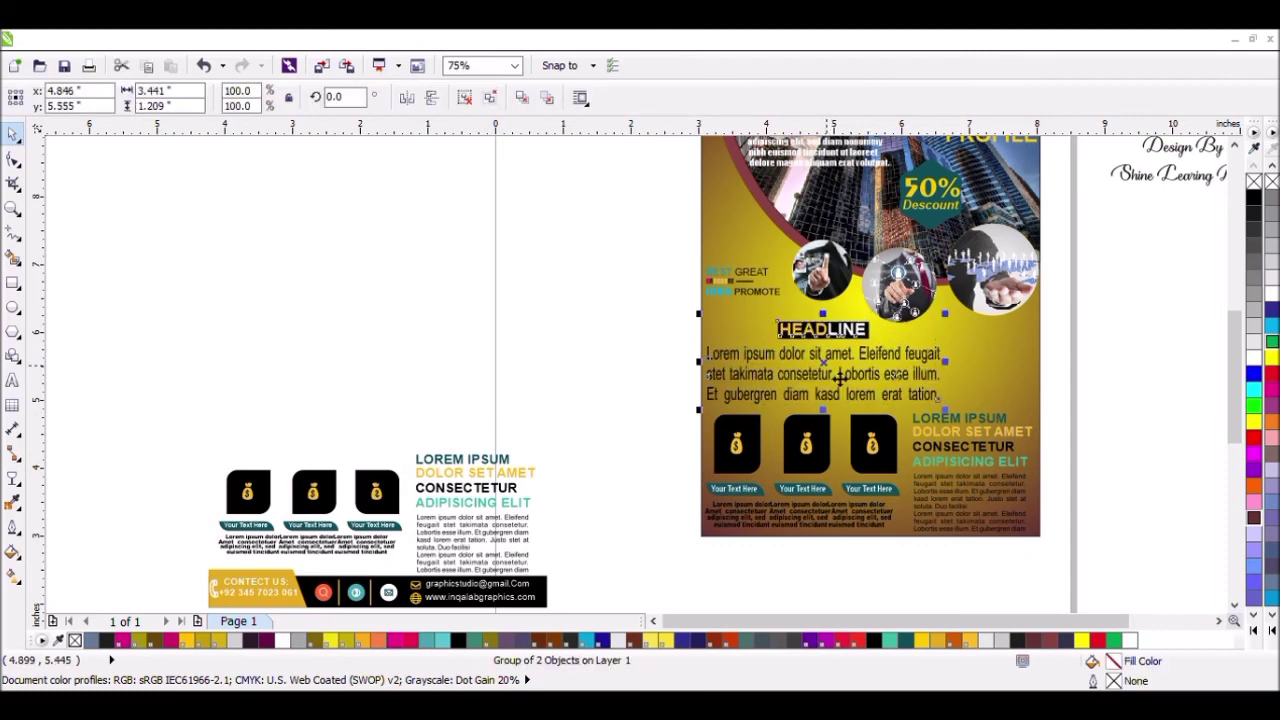
pyautogui.click(581, 346)
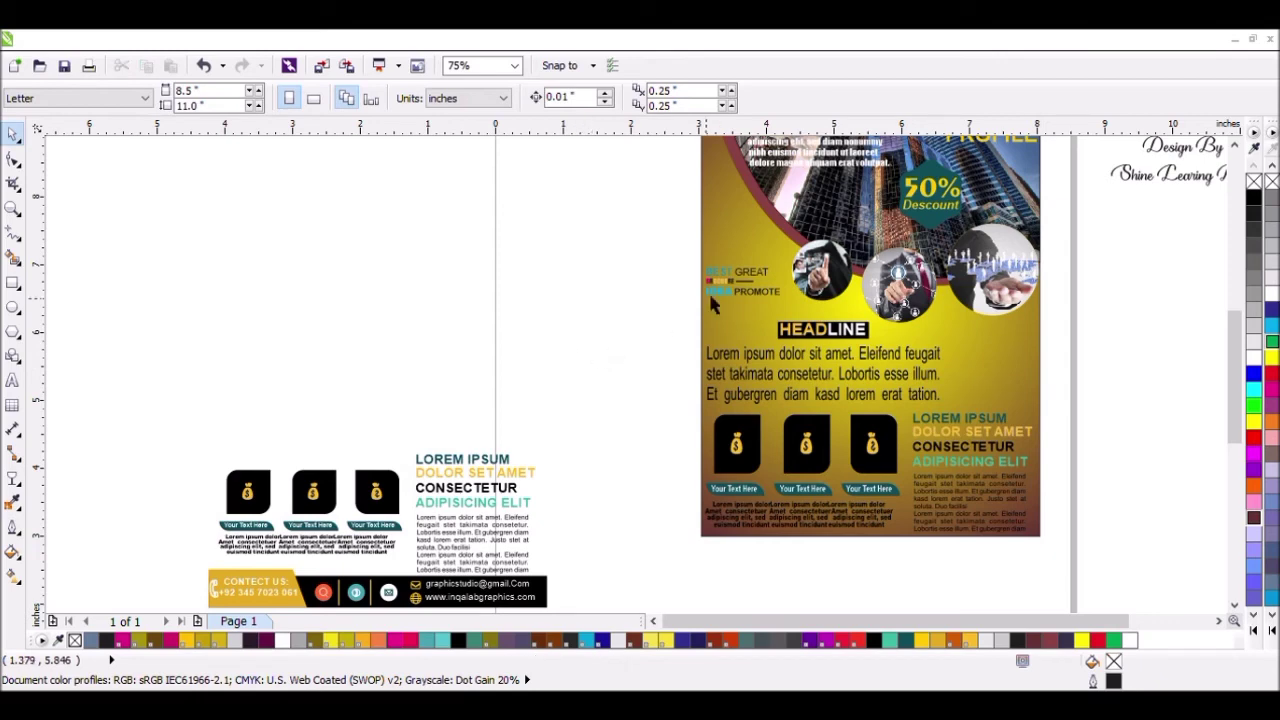
pyautogui.moveTo(667, 264); pyautogui.dragTo(788, 332)
pyautogui.click(630, 336)
# Step: Ungroup the headline group and fill its Lorem ipsum paragraph with white
pyautogui.click(812, 366)
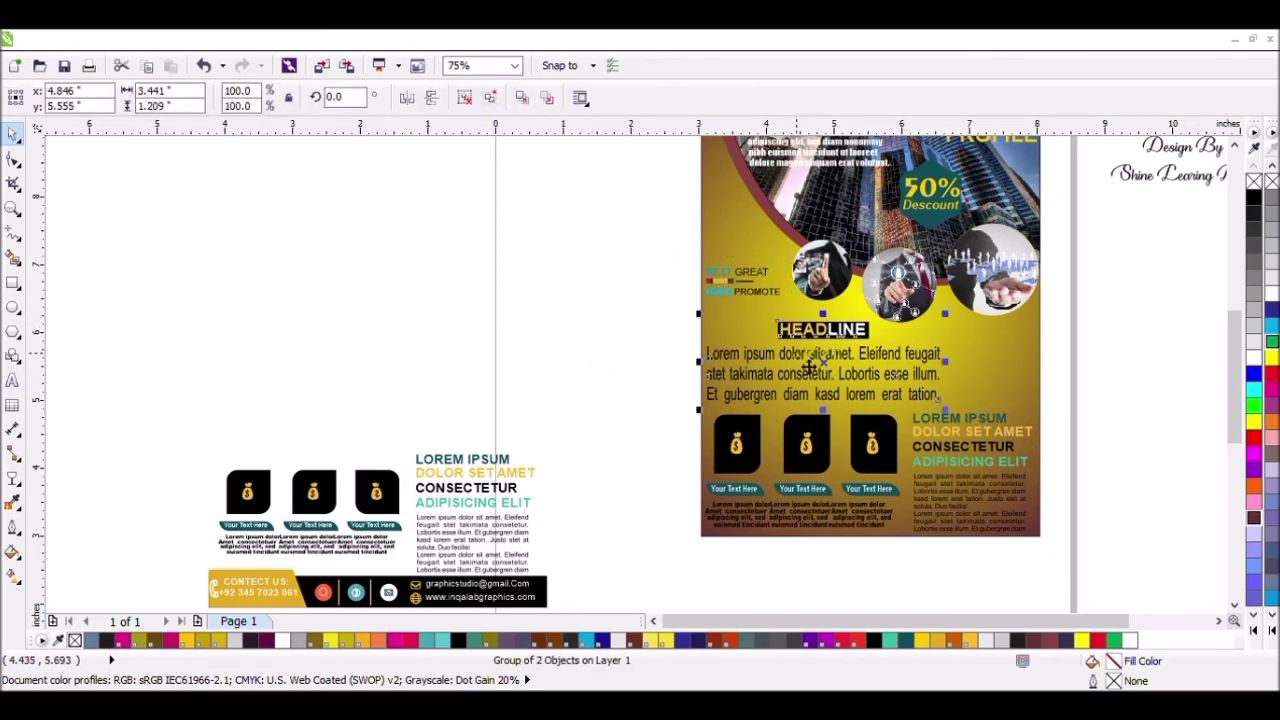
pyautogui.click(465, 98)
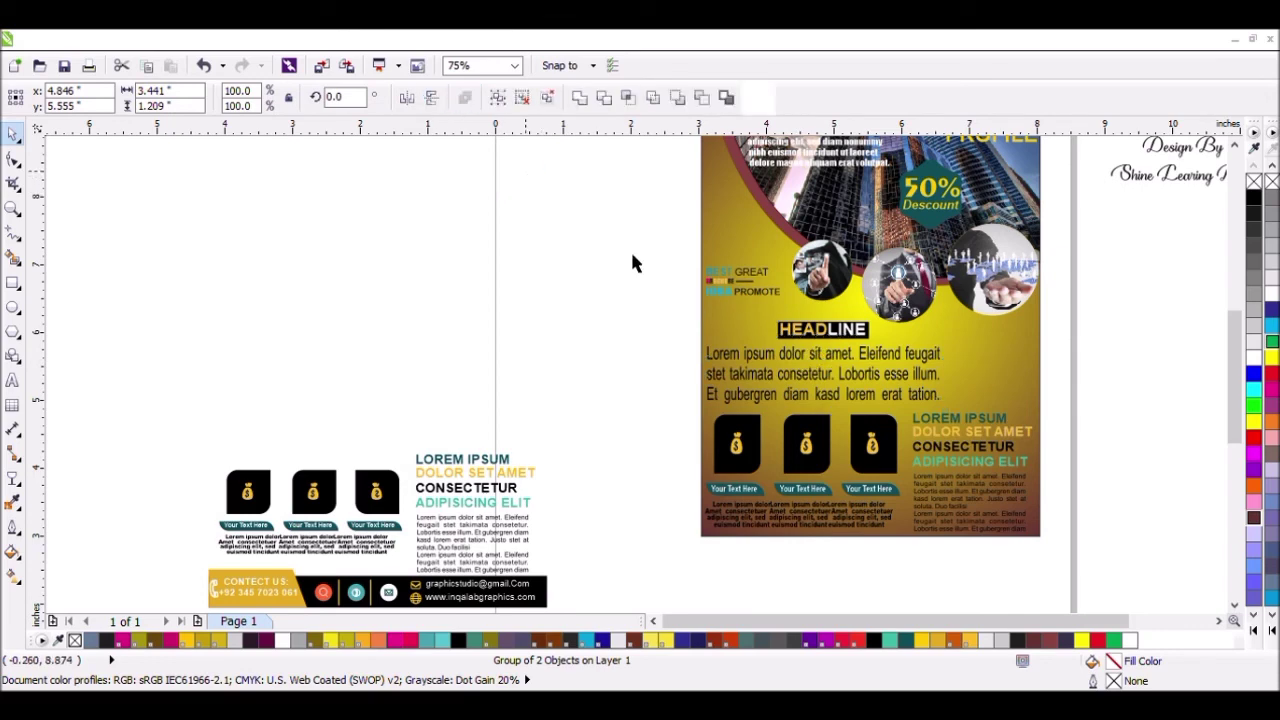
pyautogui.click(631, 253)
pyautogui.click(815, 355)
pyautogui.click(1271, 288)
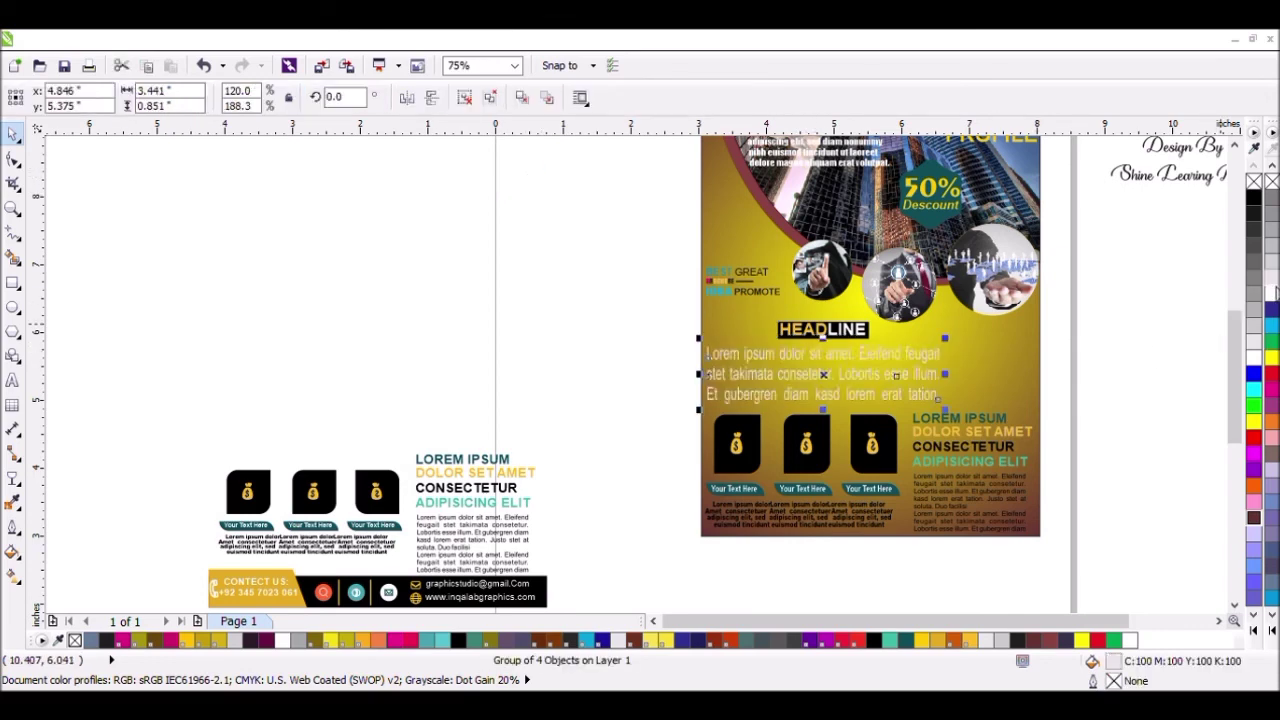
pyautogui.click(615, 388)
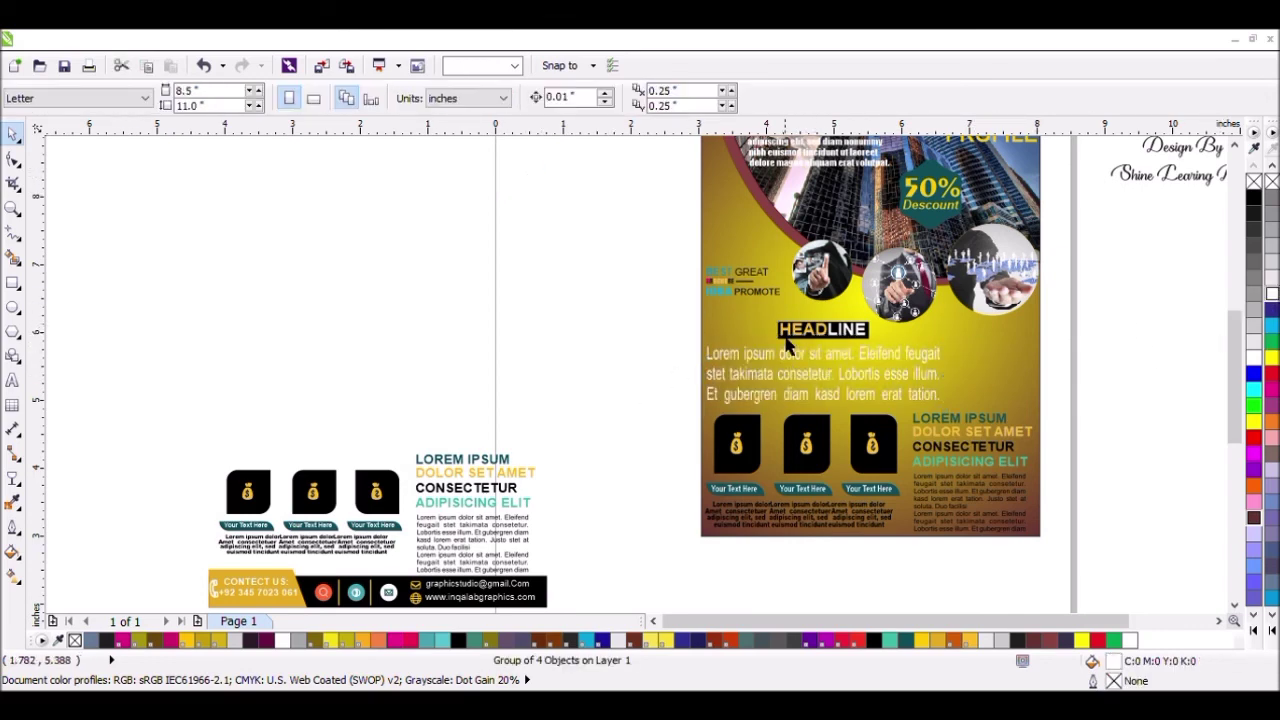
# Step: Ungroup the money-bag icon group and fill the small Lorem ipsum captions under the icons with yellow (#FFFF00)
pyautogui.click(782, 525)
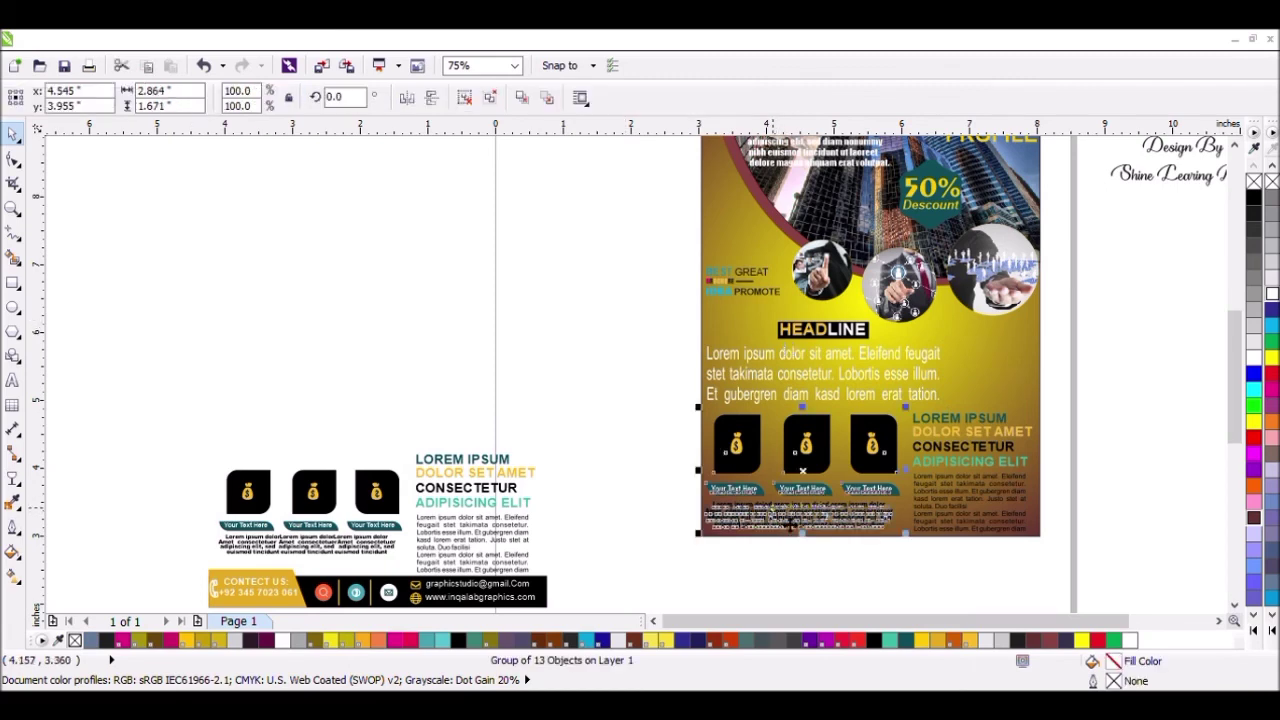
pyautogui.click(467, 99)
pyautogui.click(594, 384)
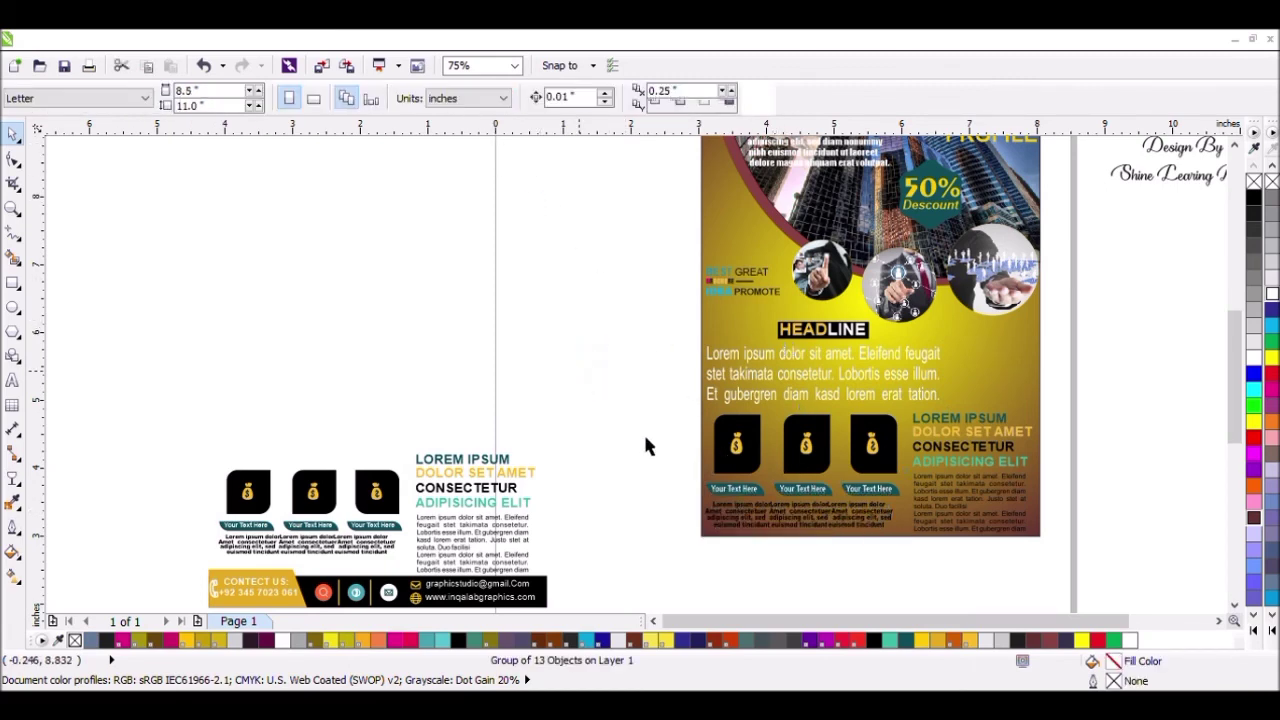
pyautogui.click(772, 537)
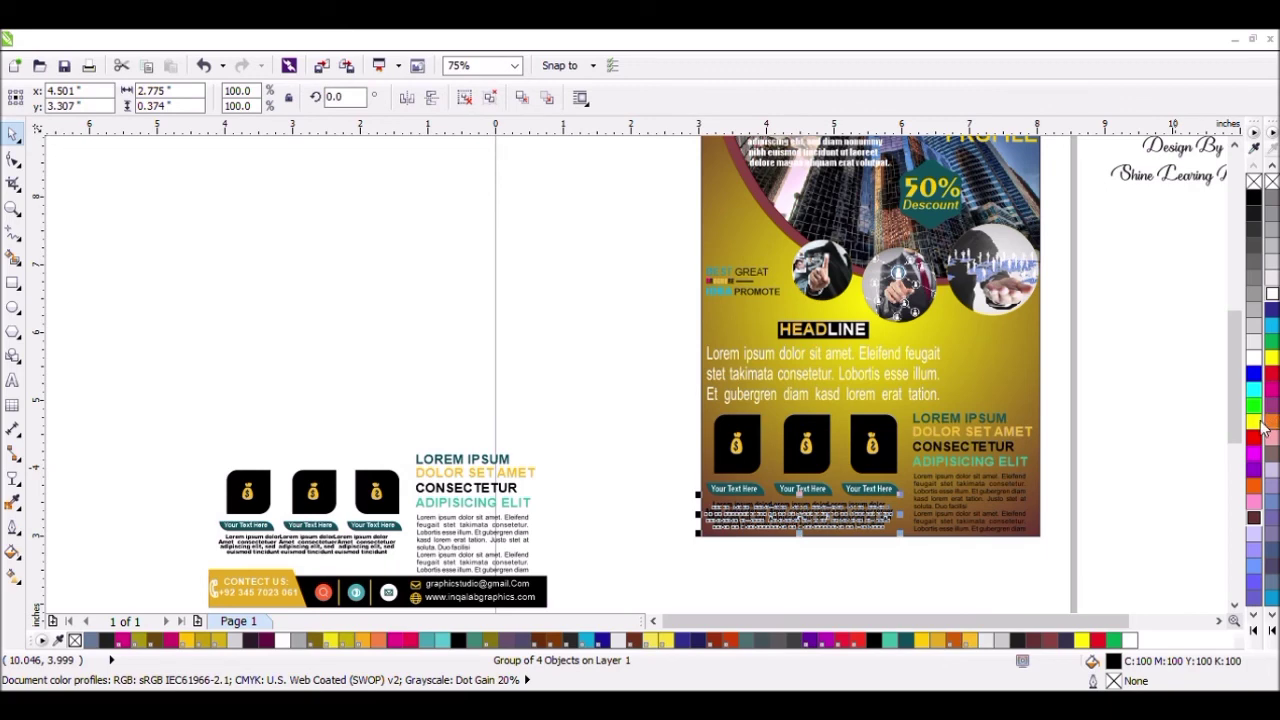
pyautogui.click(1254, 421)
pyautogui.click(1125, 472)
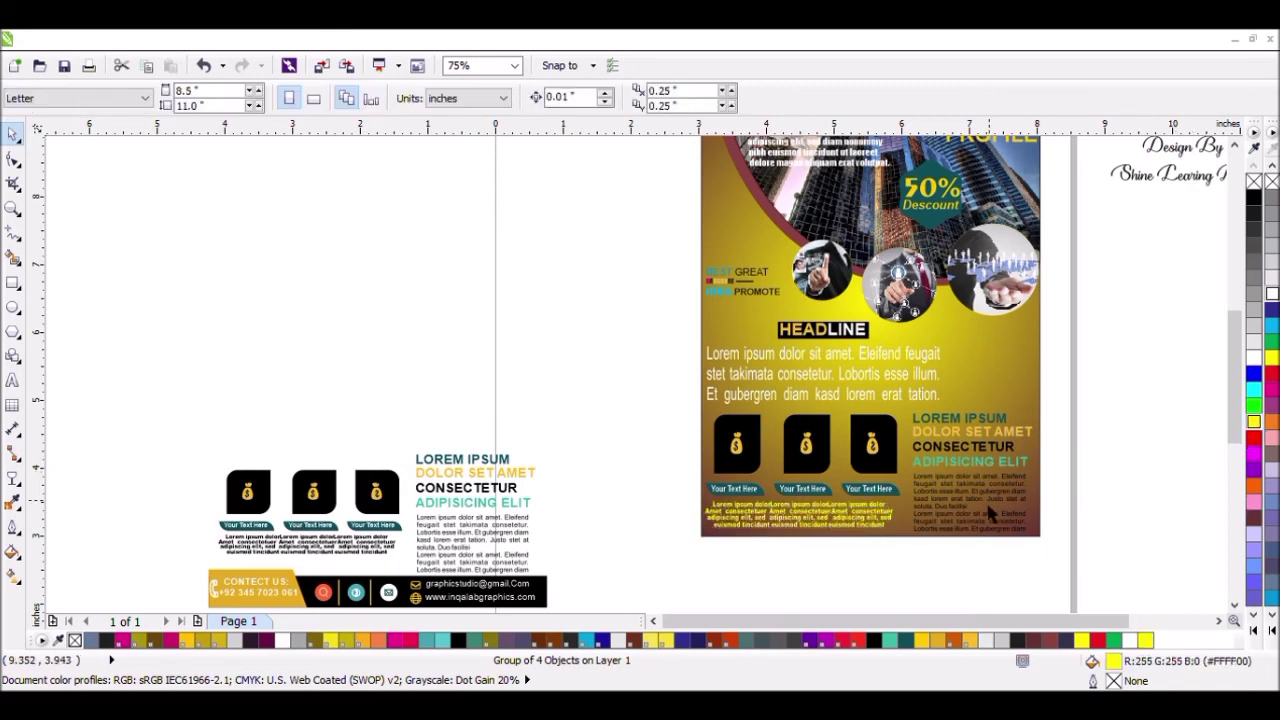
# Step: Delete the leftover copies of the money-bag icons, text block and contact bar lying beside the page
pyautogui.click(993, 506)
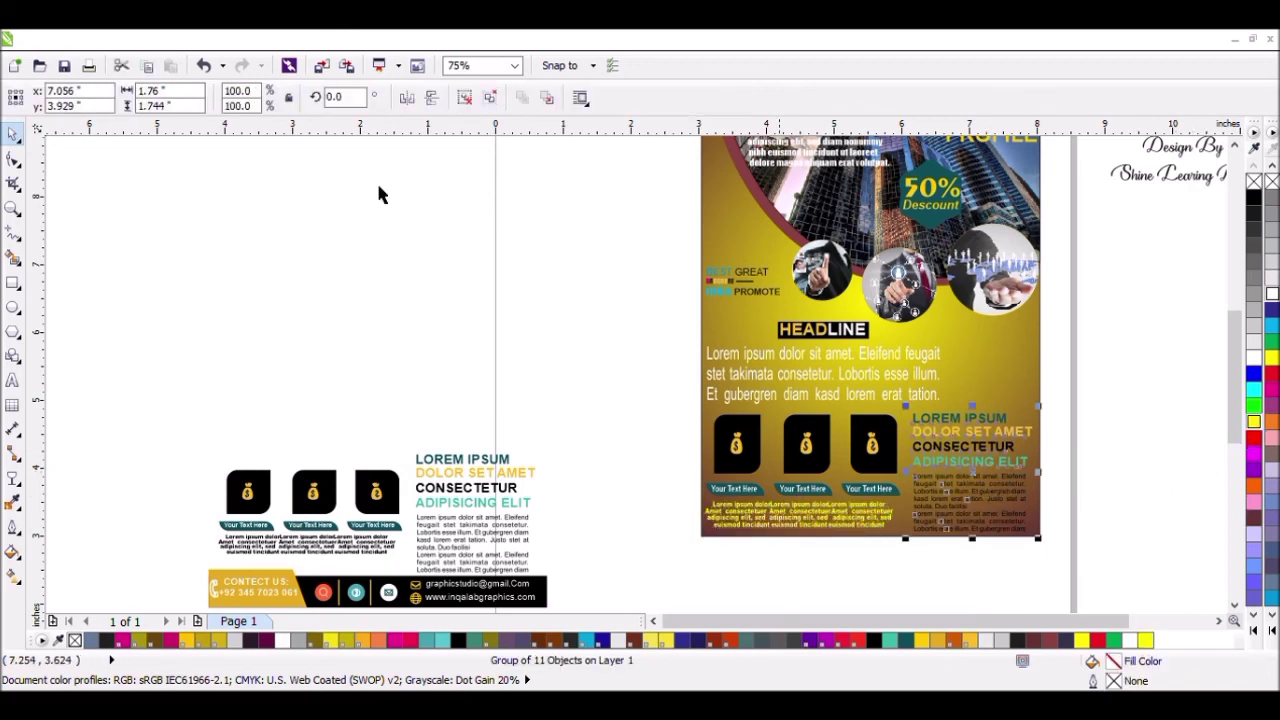
pyautogui.click(578, 272)
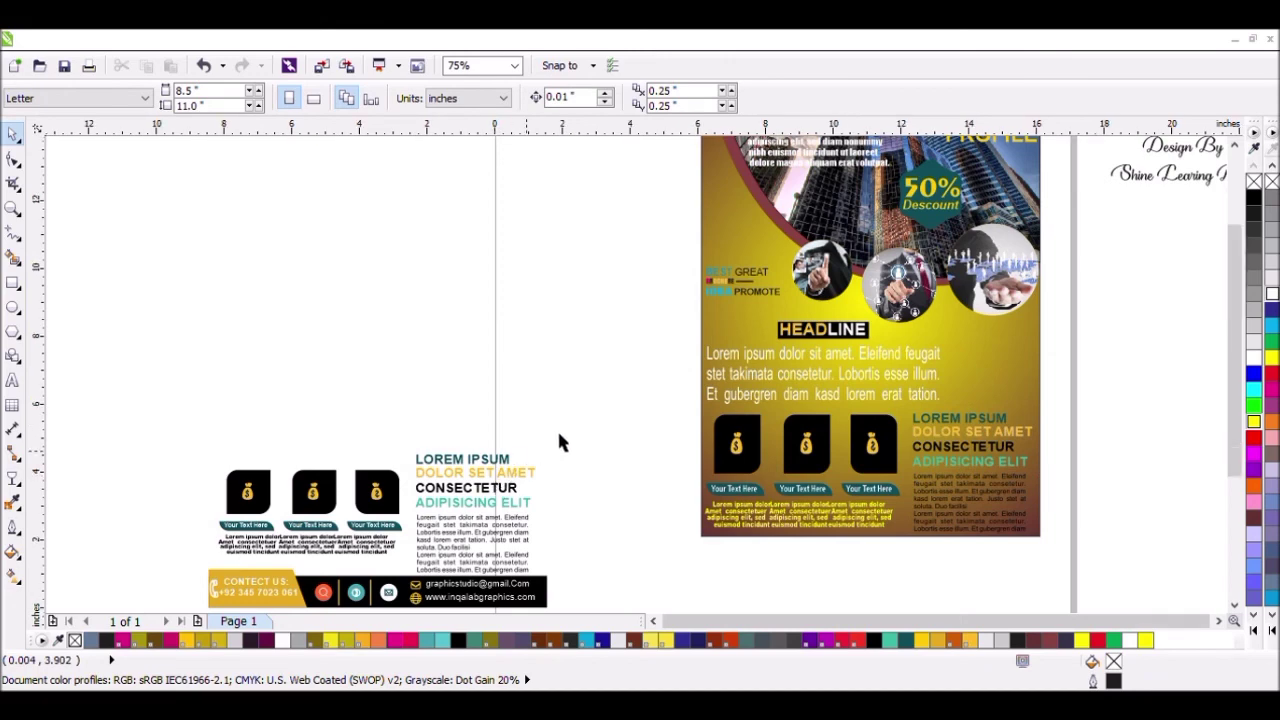
pyautogui.scroll(-1, 557, 428)
pyautogui.moveTo(543, 422); pyautogui.dragTo(311, 572)
pyautogui.press('Delete')
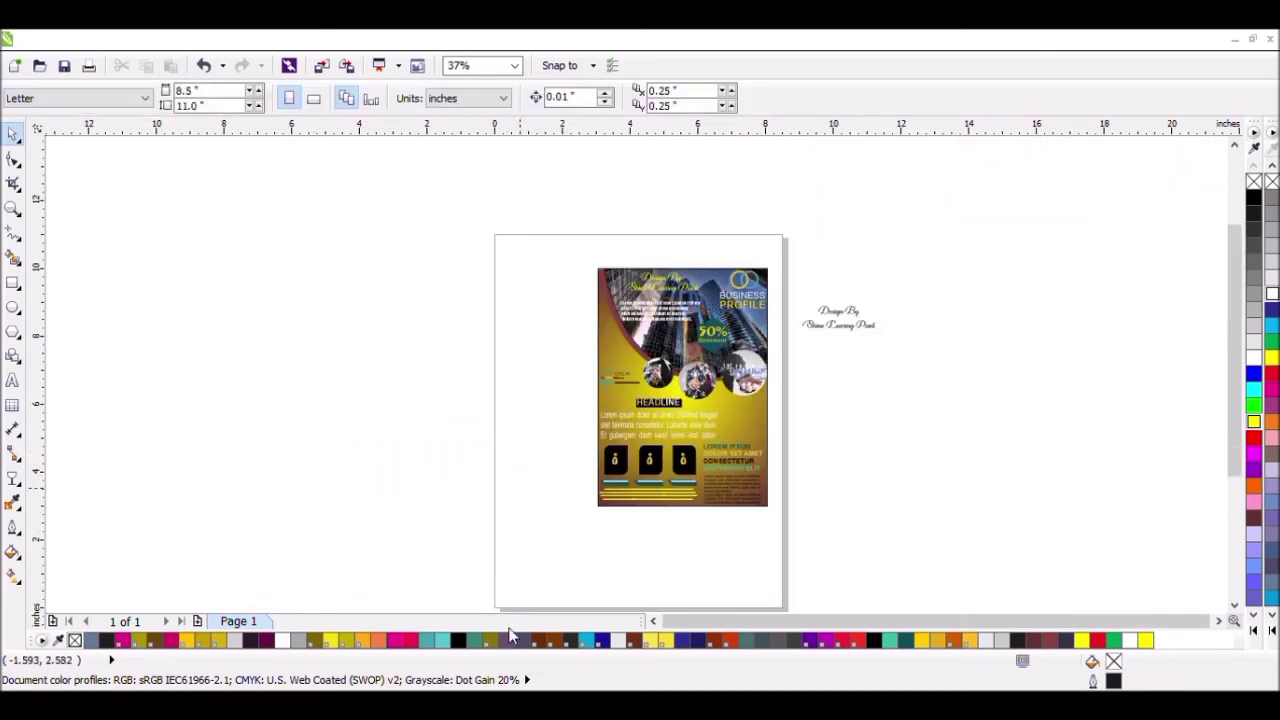
# Step: Delete the spare black "Design By" text and the two-object channel-name group beneath it beside the page
pyautogui.moveTo(886, 288); pyautogui.dragTo(808, 362)
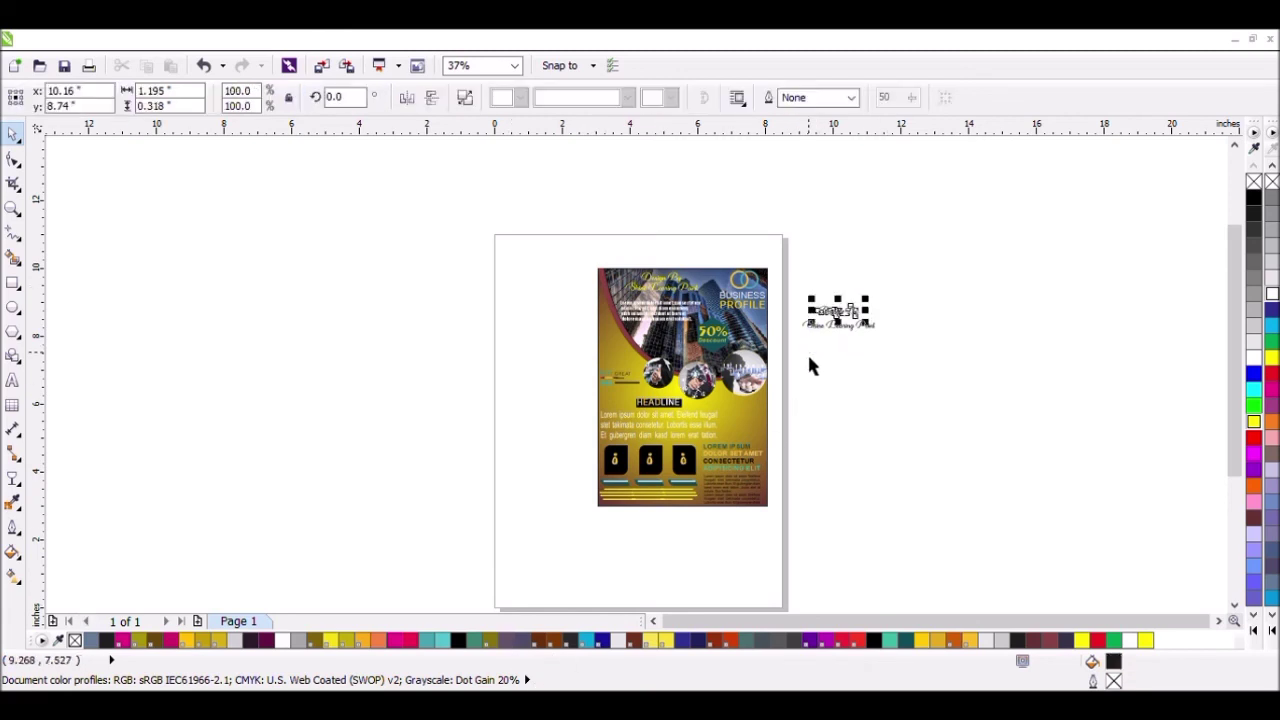
pyautogui.press('Delete')
pyautogui.click(836, 336)
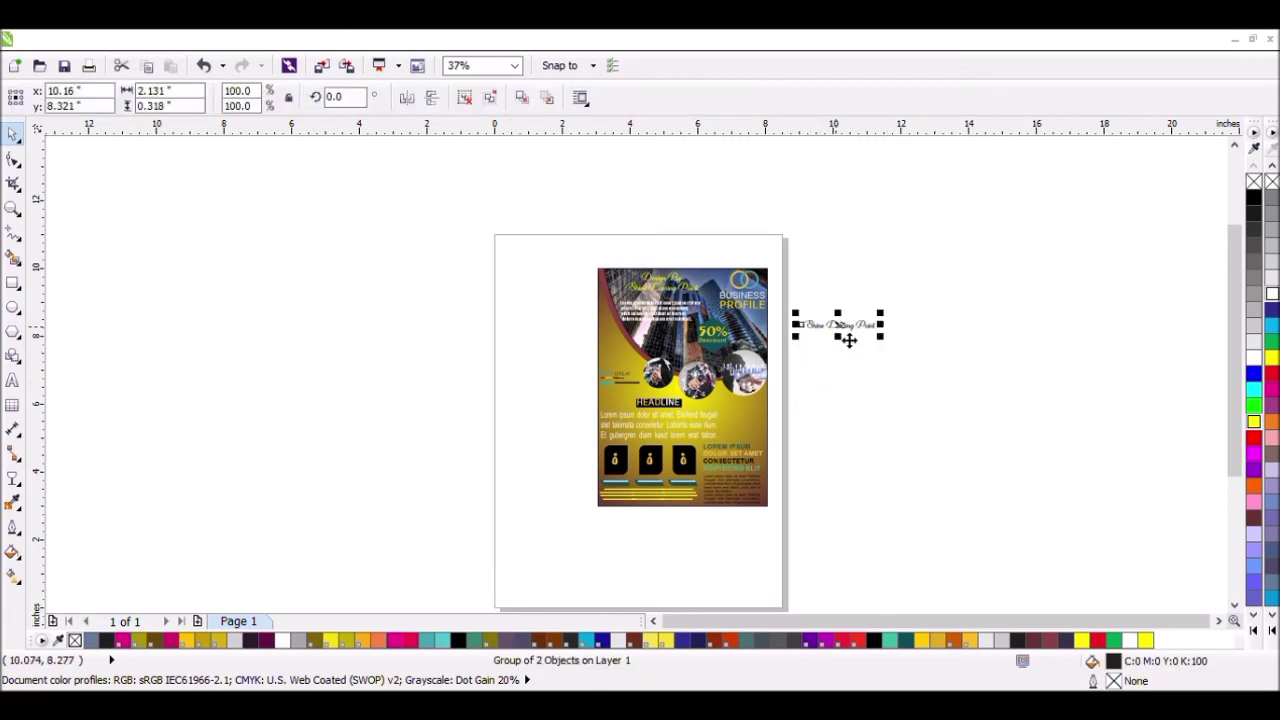
pyautogui.press('Delete')
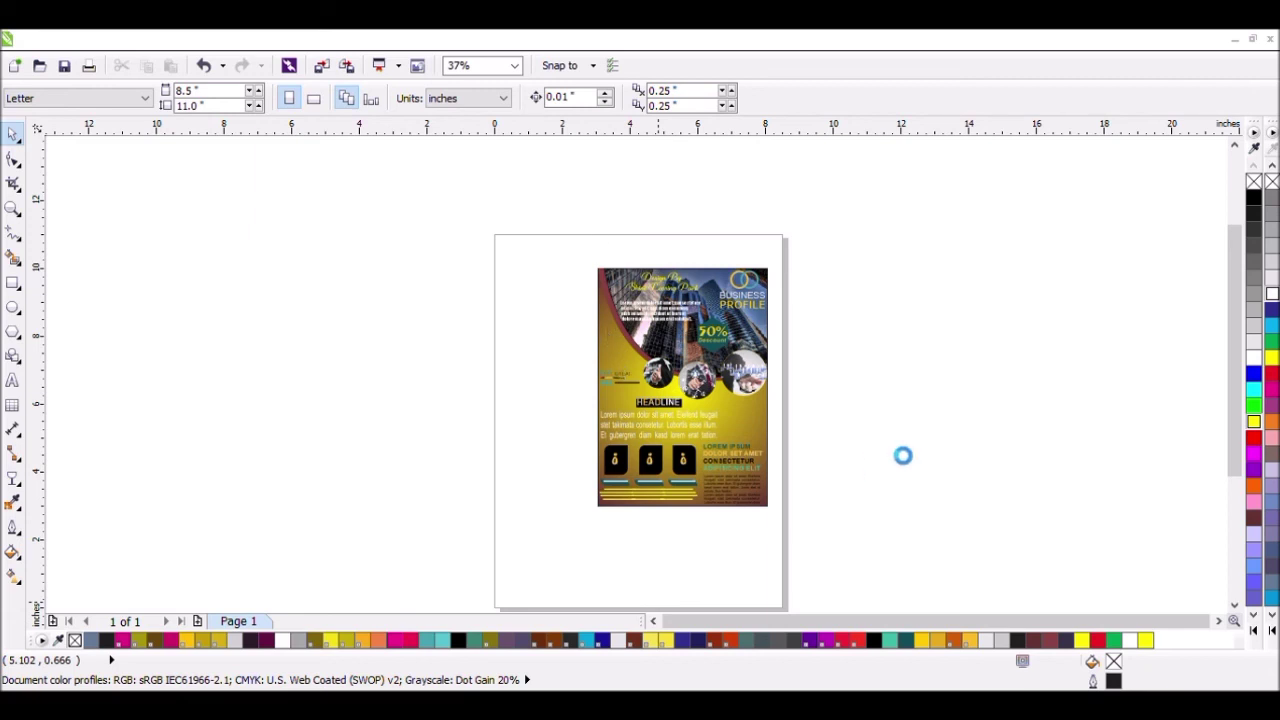
# Step: Place the SLP logo bitmap beside the headline paragraph and scale it down to about 1.01 × 0.75 in
pyautogui.moveTo(959, 542); pyautogui.dragTo(870, 476)
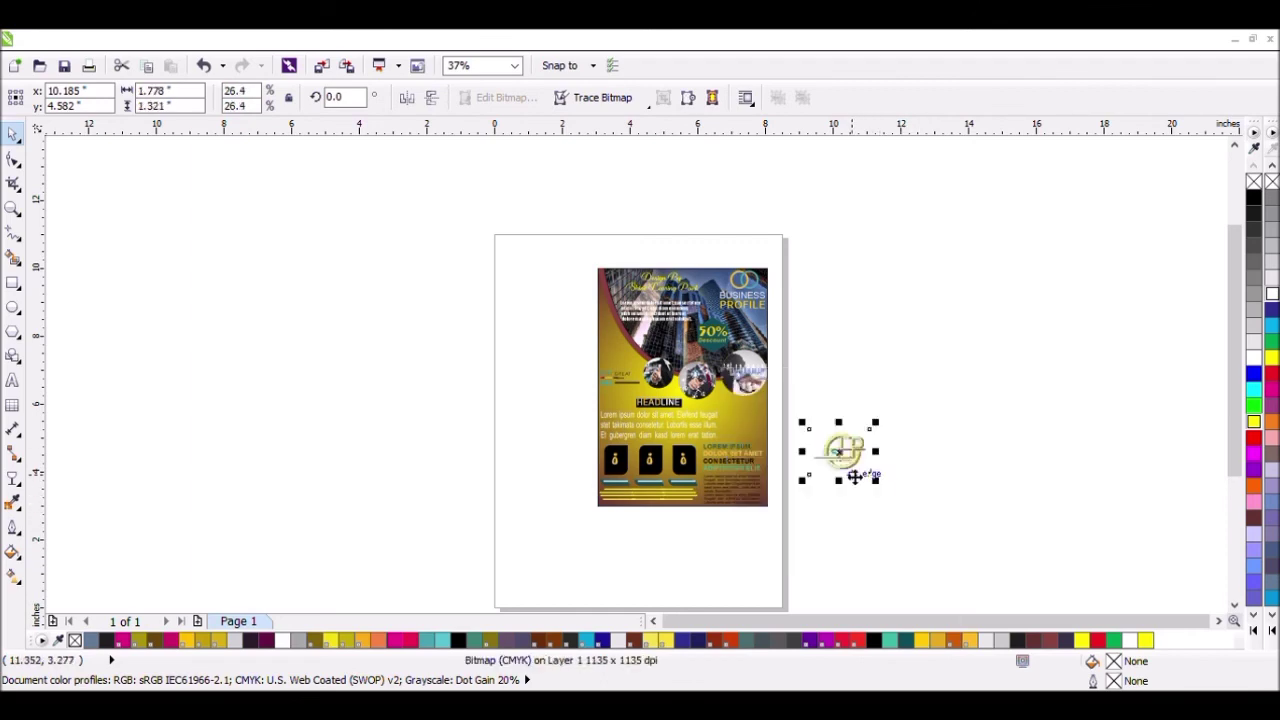
pyautogui.moveTo(746, 455); pyautogui.dragTo(742, 431)
pyautogui.scroll(2, 747, 381)
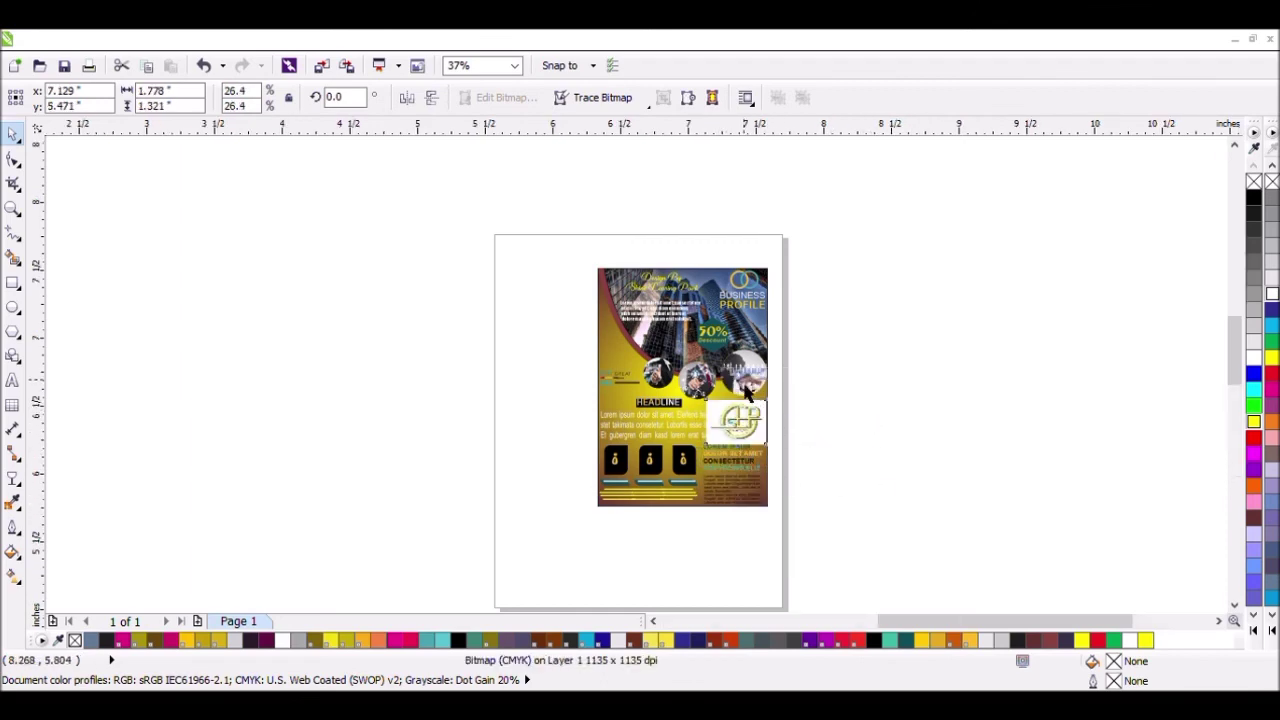
pyautogui.moveTo(845, 462); pyautogui.dragTo(806, 500)
pyautogui.moveTo(734, 576); pyautogui.dragTo(755, 565)
pyautogui.moveTo(825, 617); pyautogui.dragTo(803, 601)
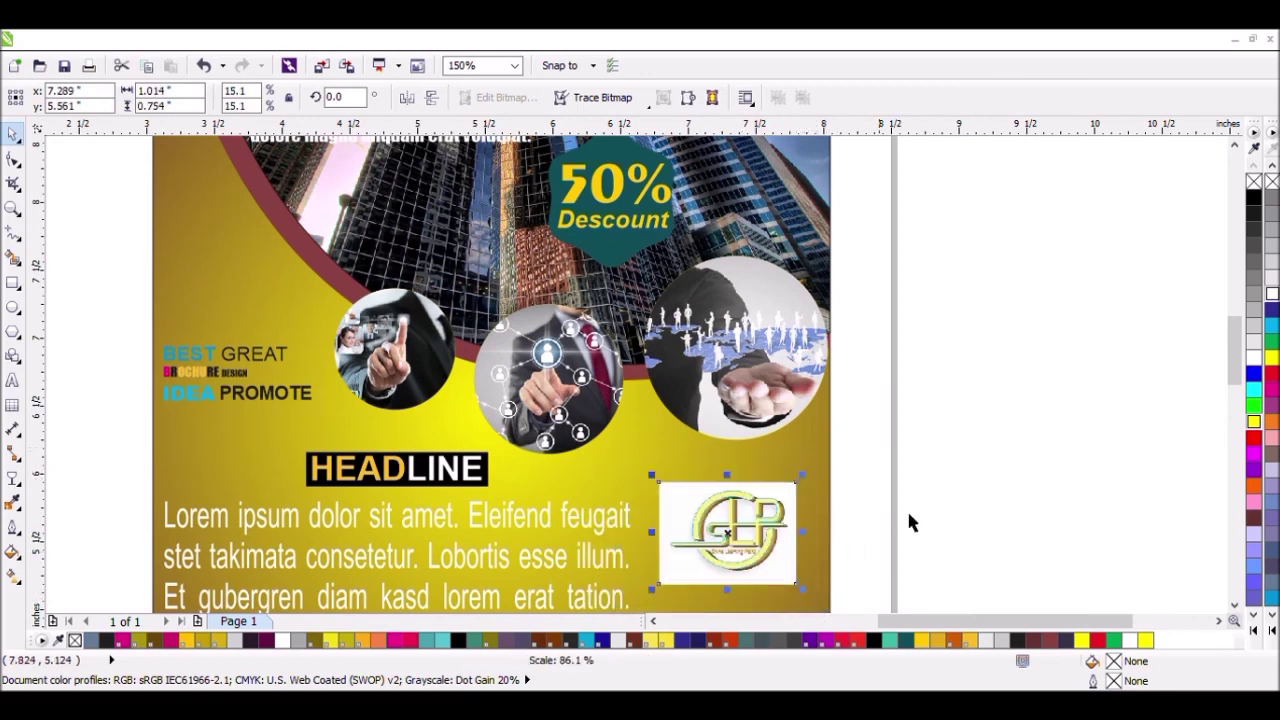
# Step: Stretch the SLP logo vertically to fill the space beside the headline paragraph, and deselect it
pyautogui.scroll(-1, 929, 499)
pyautogui.moveTo(828, 548); pyautogui.dragTo(844, 572)
pyautogui.click(966, 471)
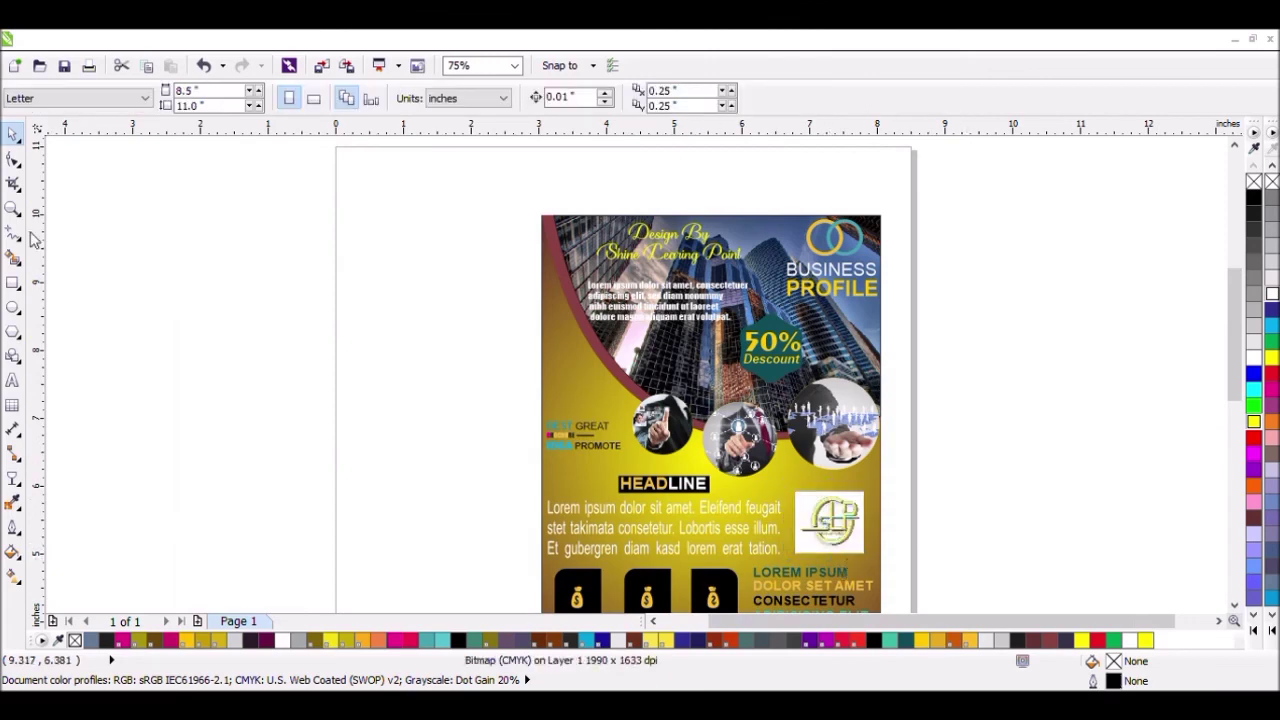
pyautogui.click(13, 208)
pyautogui.rightClick(673, 365)
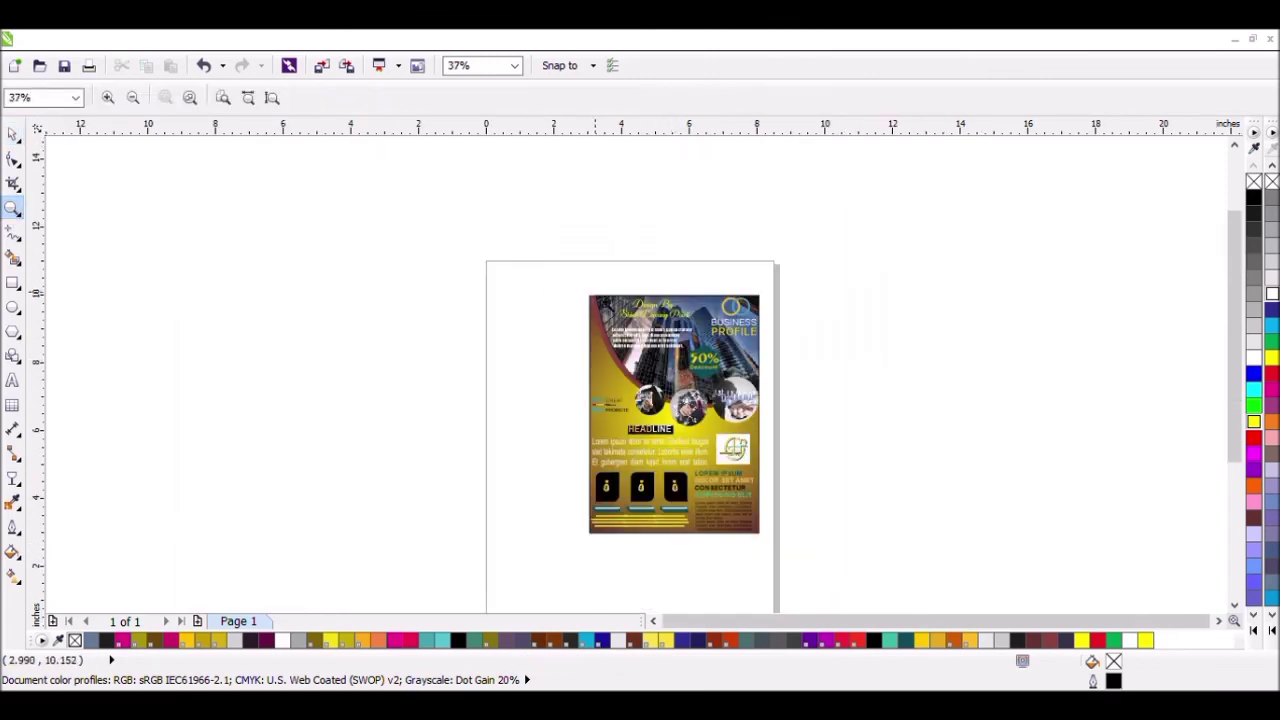